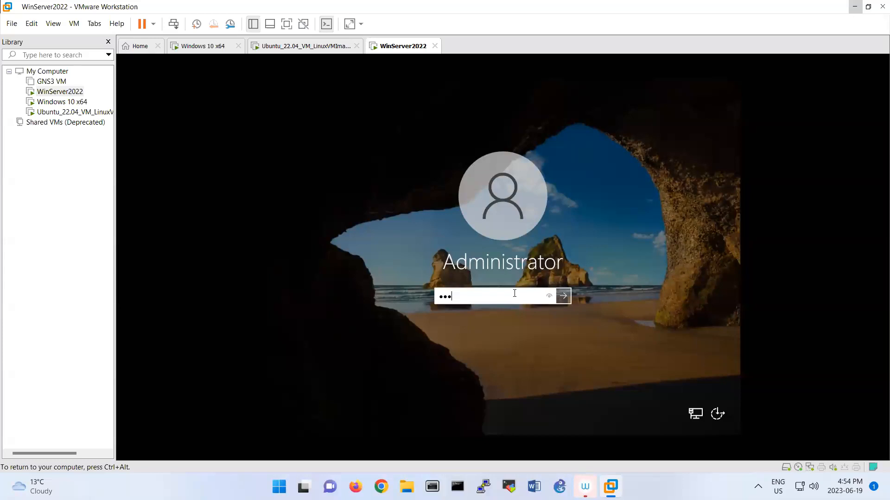
Sign in to WinServer2022 as Administrator and dismiss the Windows Admin Center notice
{"action": "key", "text": "Return"}
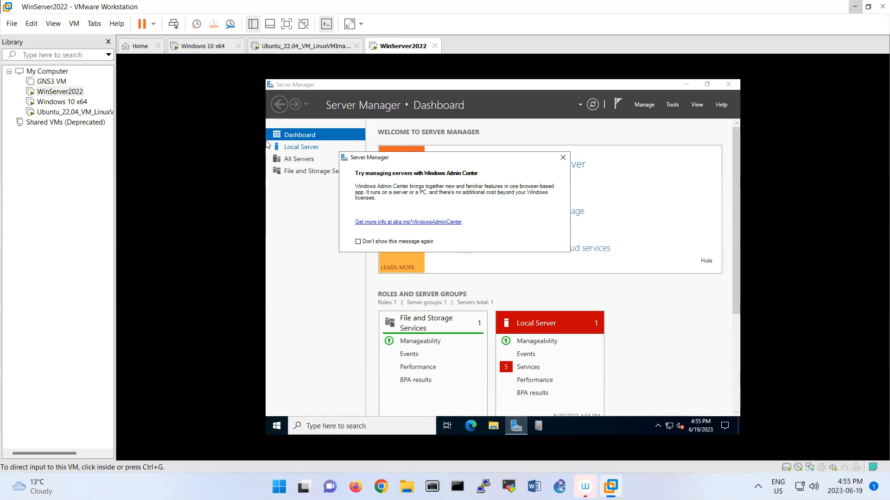
{"action": "left_click", "coordinate": [698, 204]}
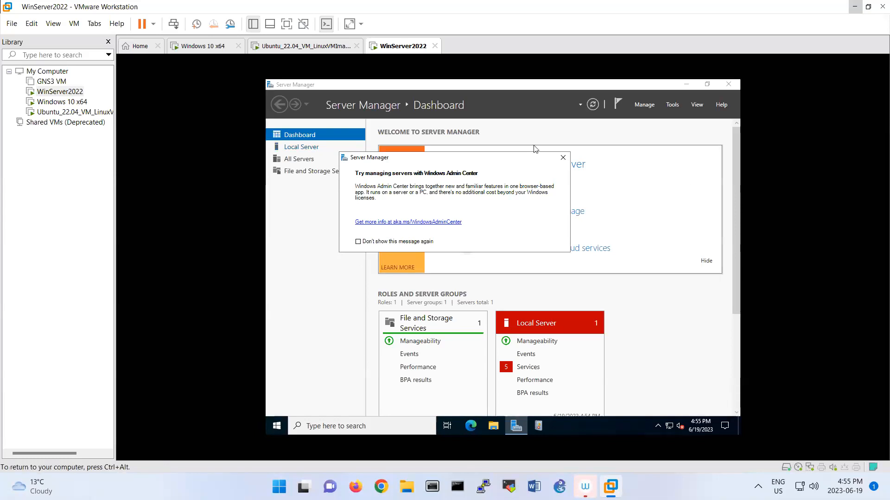
{"action": "left_click", "coordinate": [563, 159]}
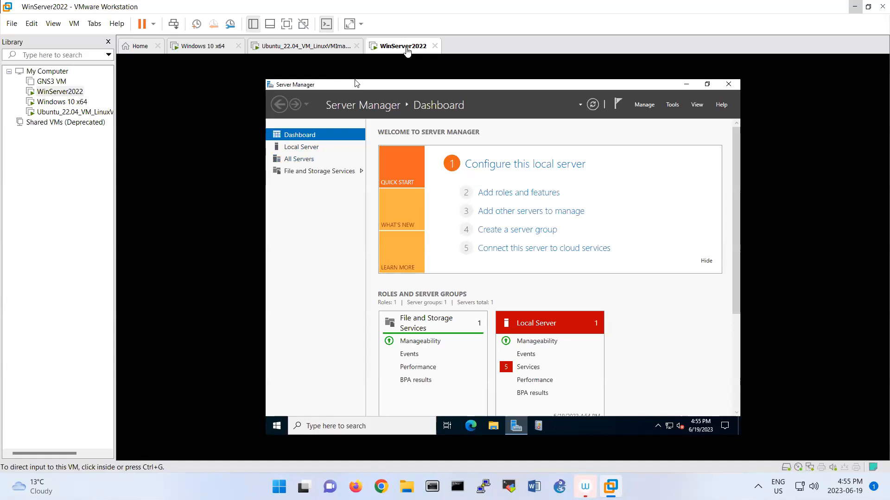
On WinServer2022, run ncpa.cpl from the Run prompt to open Network Connections
{"action": "left_click", "coordinate": [202, 45]}
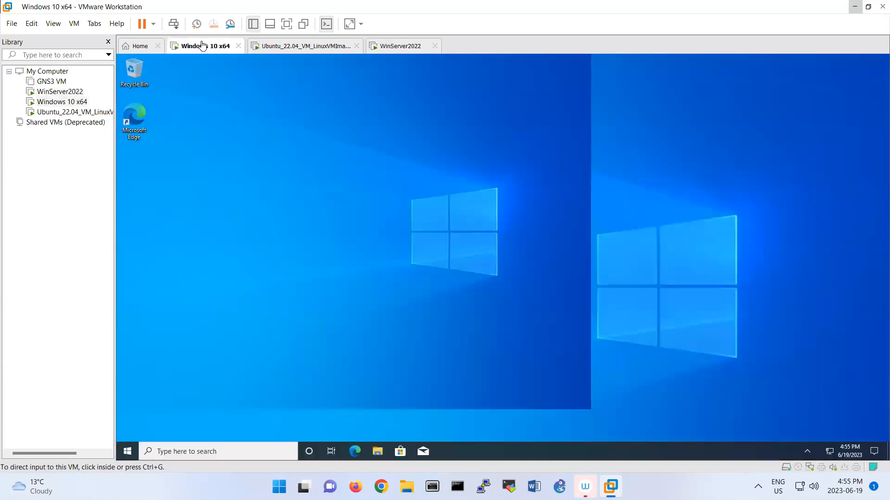
{"action": "left_click", "coordinate": [399, 50]}
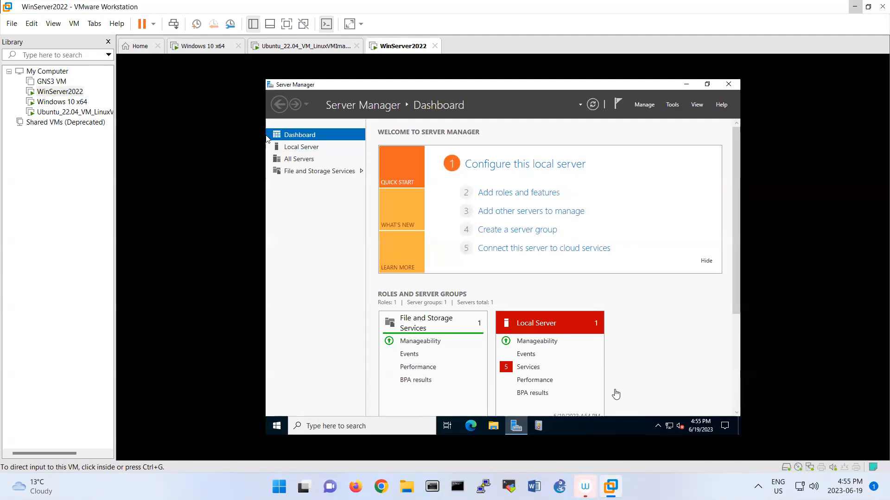
{"action": "left_click", "coordinate": [667, 434]}
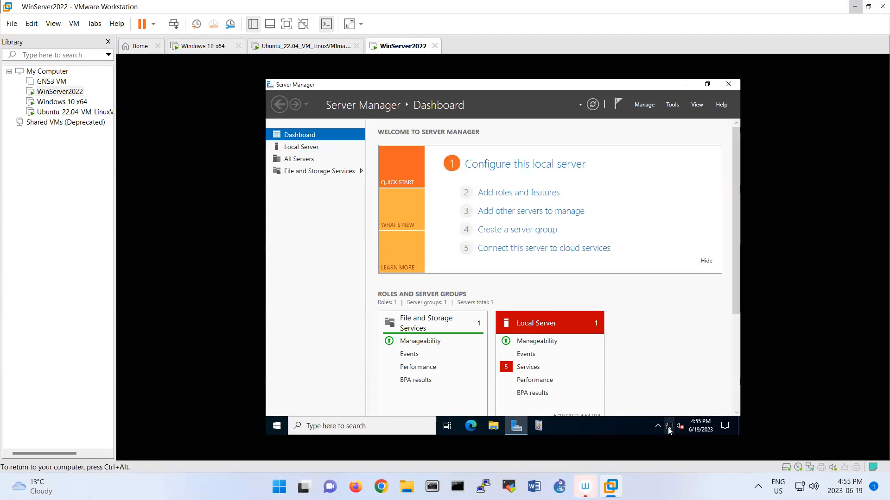
{"action": "right_click", "coordinate": [268, 426]}
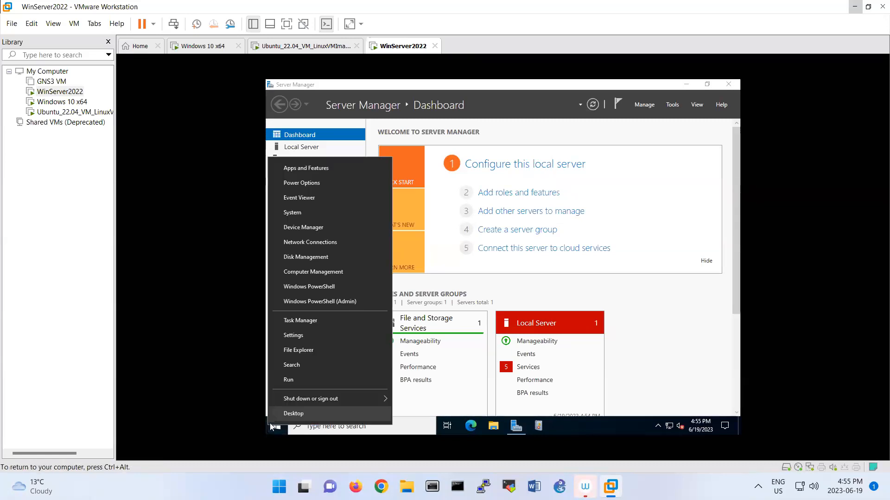
{"action": "left_click", "coordinate": [282, 384]}
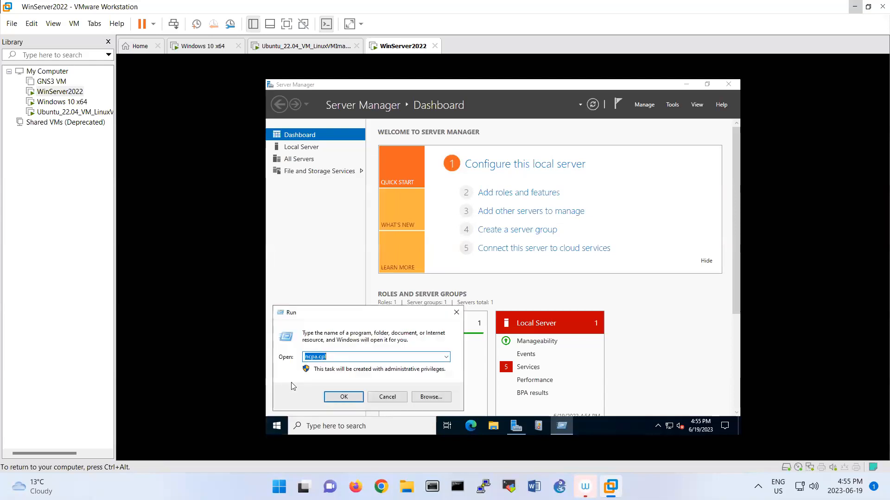
{"action": "key", "text": "Return"}
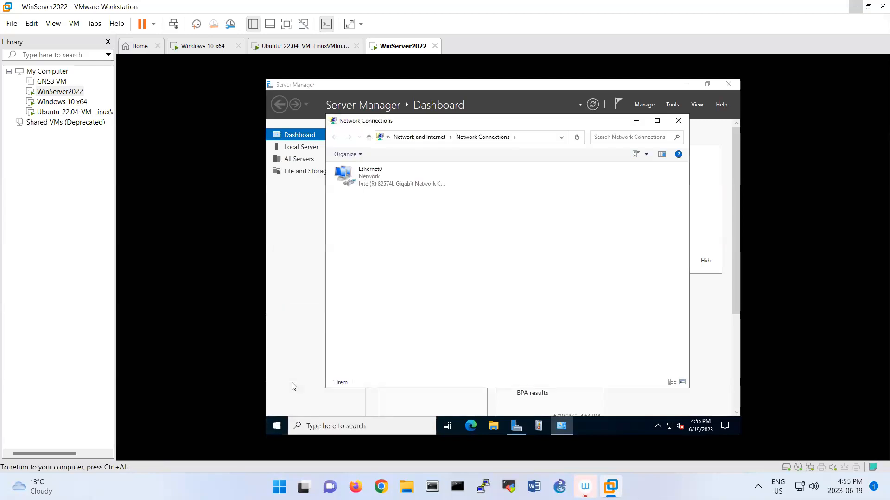
Open the IPv4 properties of the server's Ethernet0 adapter
{"action": "right_click", "coordinate": [389, 190]}
{"action": "right_click", "coordinate": [368, 179]}
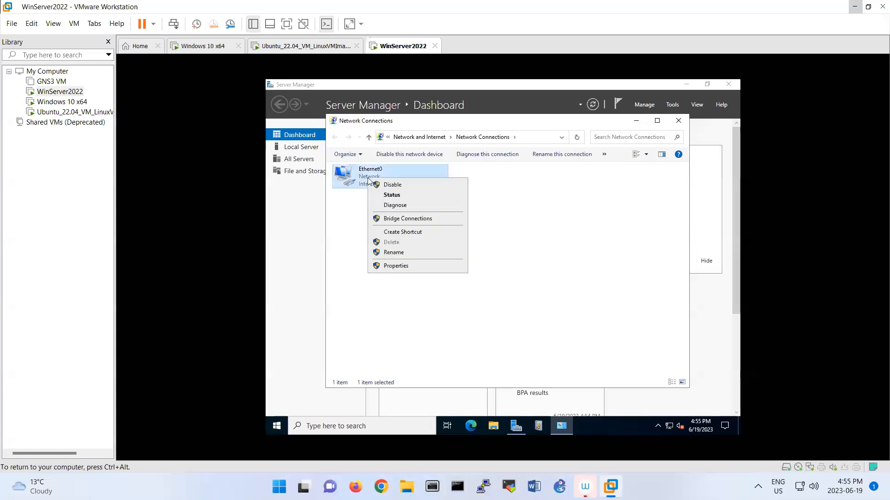
{"action": "left_click", "coordinate": [394, 265]}
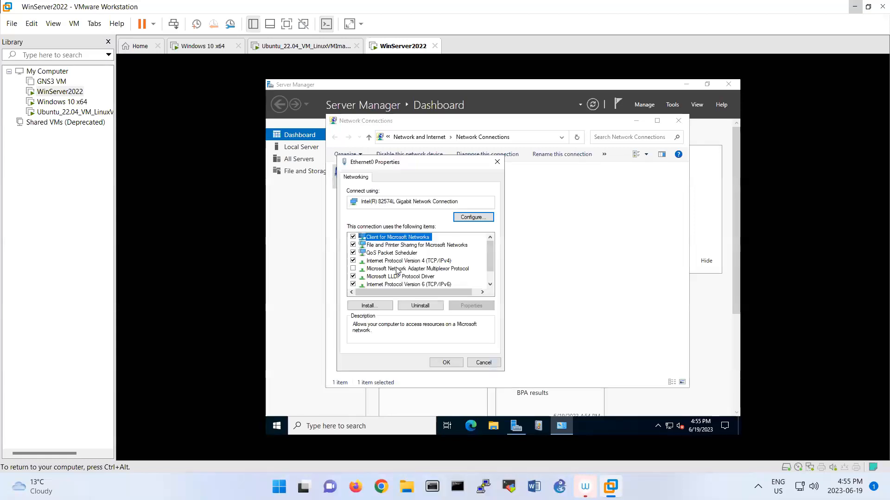
{"action": "double_click", "coordinate": [395, 261]}
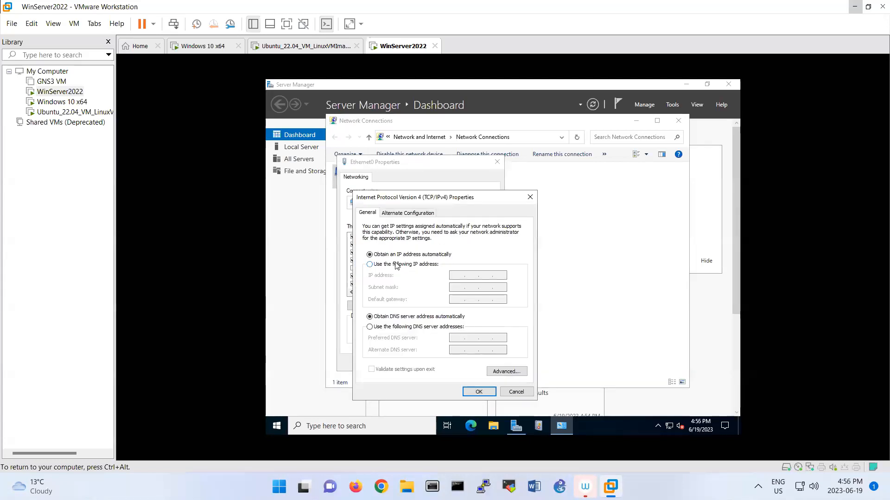
Assign static IP 192.168.10.1, mask 255.255.255.0 and preferred DNS 192.168.10.1, then apply
{"action": "left_click", "coordinate": [396, 265]}
{"action": "left_click", "coordinate": [461, 277]}
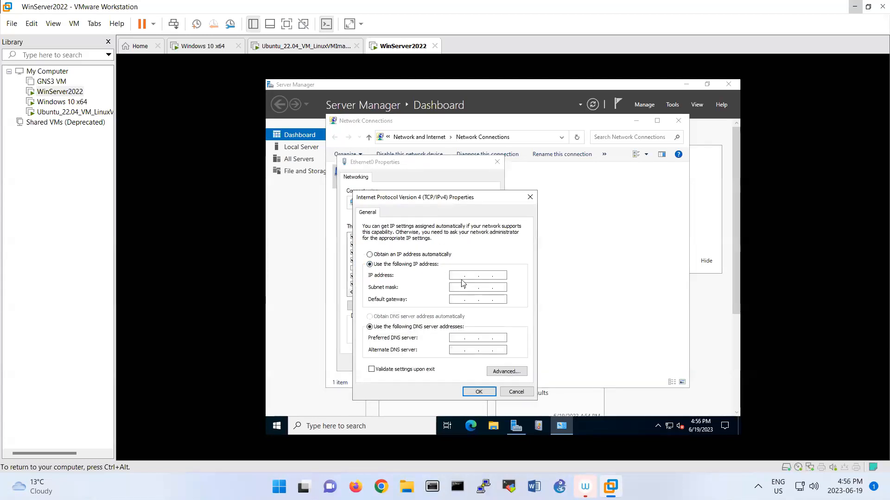
{"action": "type", "text": "192 . 168 . "}
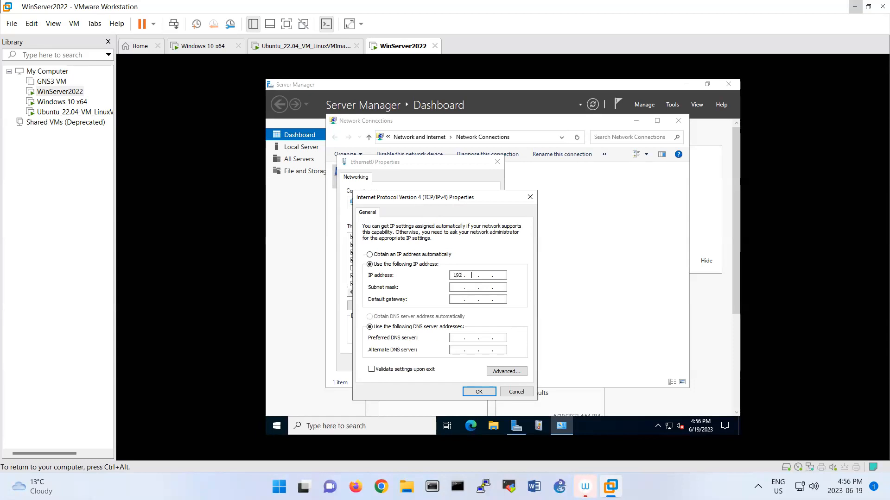
{"action": "type", "text": "10 . 1"}
{"action": "key", "text": "Tab"}
{"action": "key", "text": "Tab"}
{"action": "key", "text": "Tab"}
{"action": "key", "text": "Tab"}
{"action": "type", "text": "102.1"}
{"action": "key", "text": "BackSpace"}
{"action": "key", "text": "BackSpace"}
{"action": "key", "text": "BackSpace"}
{"action": "key", "text": "BackSpace"}
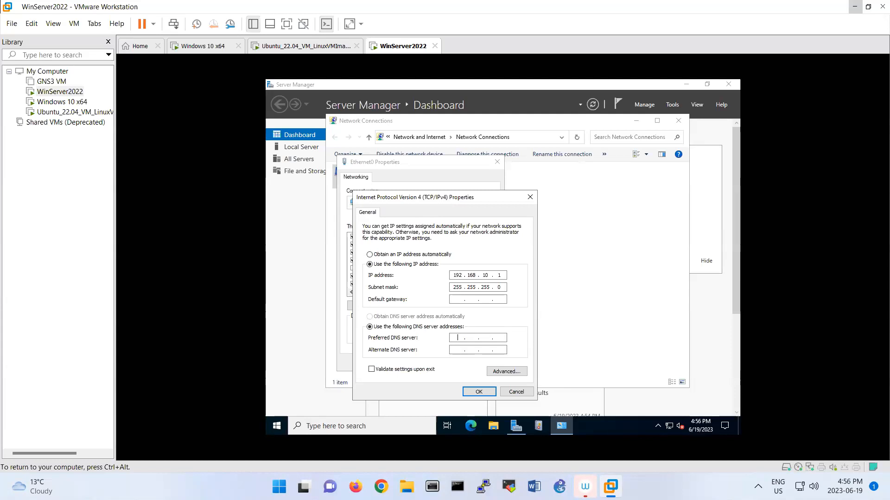
{"action": "type", "text": "192 . 168 . ."}
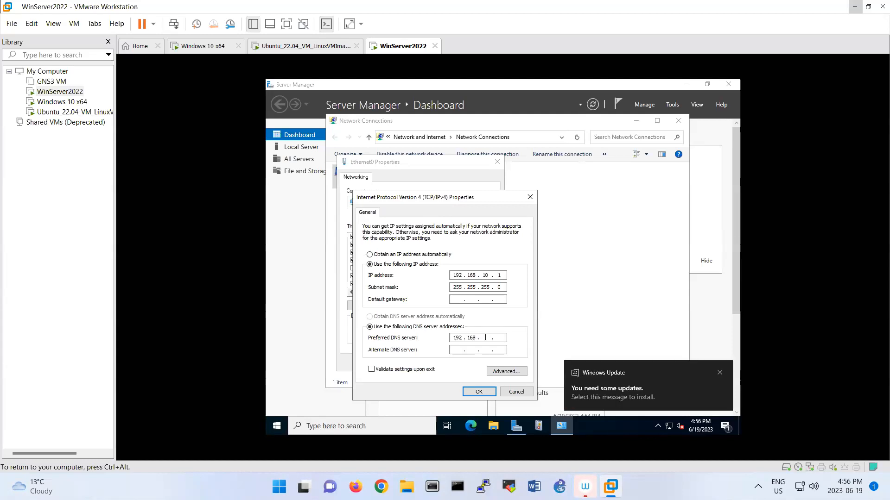
{"action": "type", "text": "10 ."}
{"action": "left_click", "coordinate": [469, 394]}
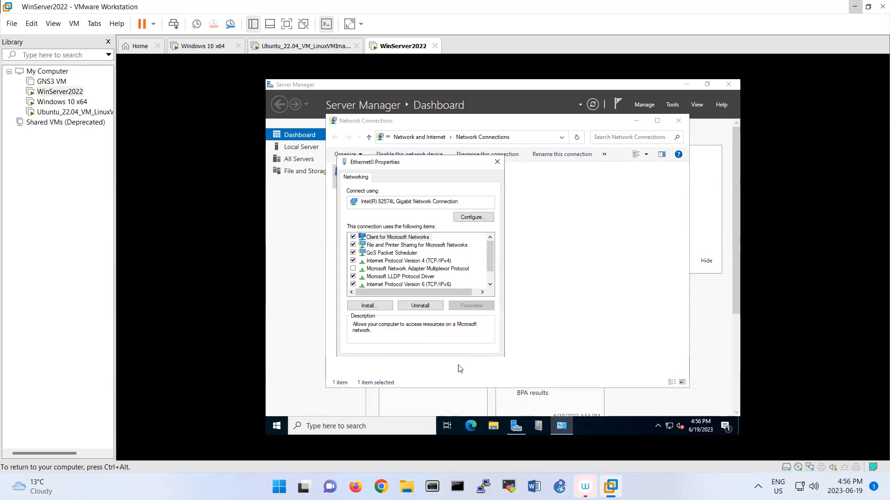
{"action": "left_click", "coordinate": [460, 369]}
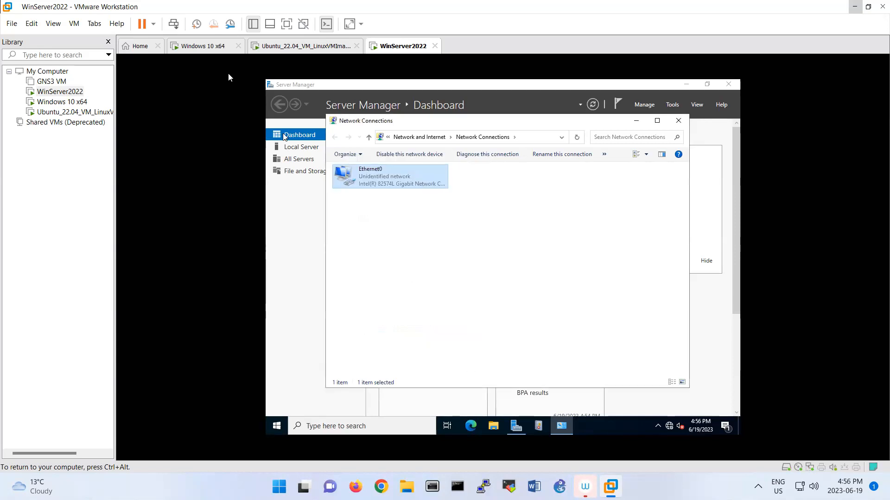
On the Windows 10 VM, open Ethernet0's IPv4 properties via ncpa.cpl
{"action": "left_click", "coordinate": [207, 51]}
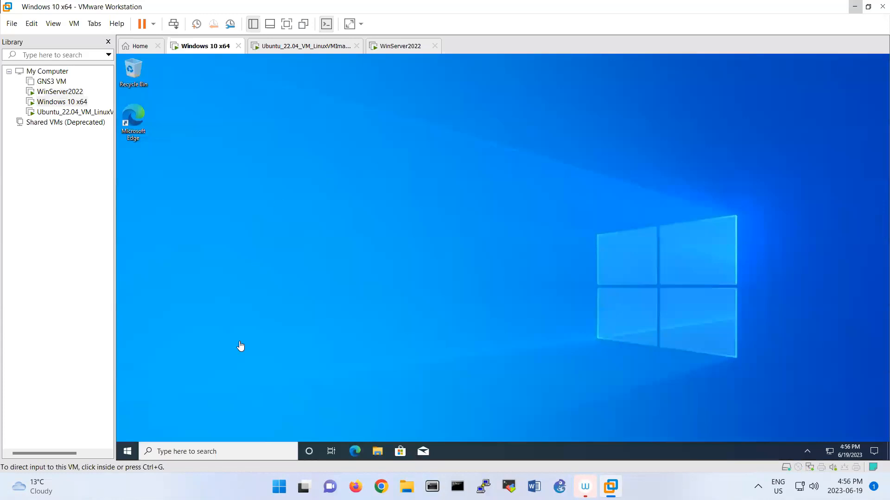
{"action": "right_click", "coordinate": [138, 449]}
{"action": "left_click", "coordinate": [160, 401]}
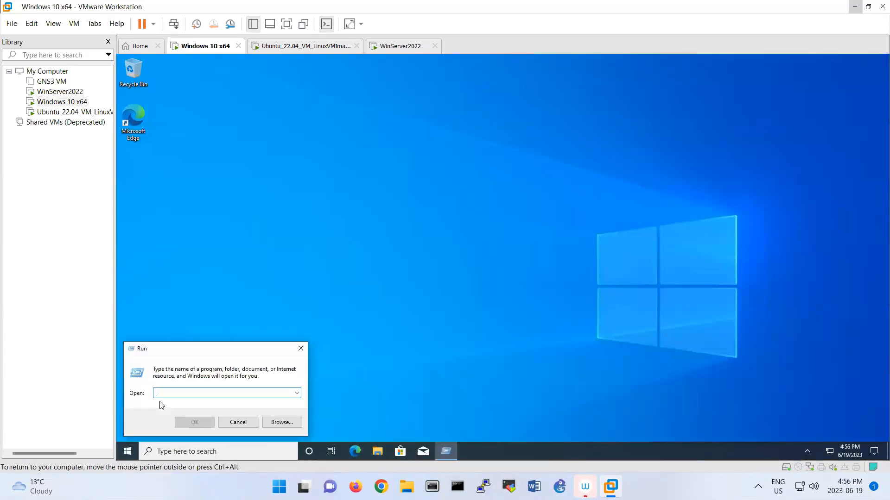
{"action": "type", "text": "ncpa.cpl"}
{"action": "key", "text": "Return"}
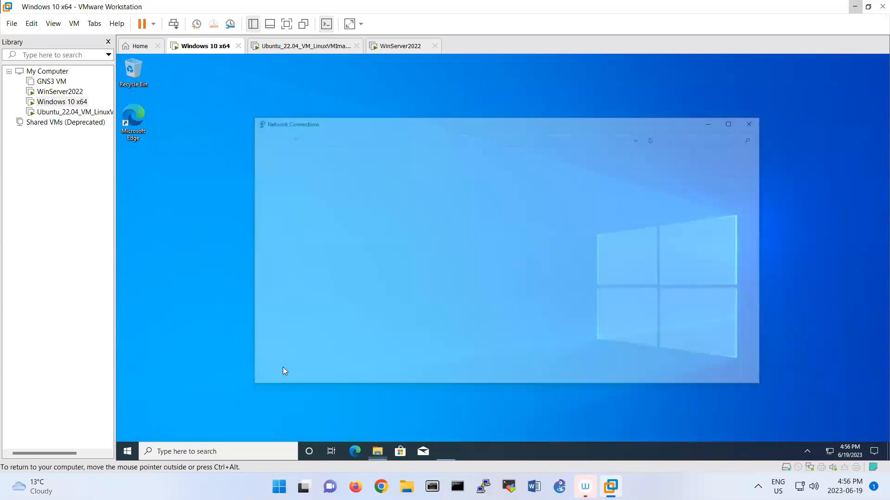
{"action": "right_click", "coordinate": [300, 190]}
{"action": "left_click", "coordinate": [334, 274]}
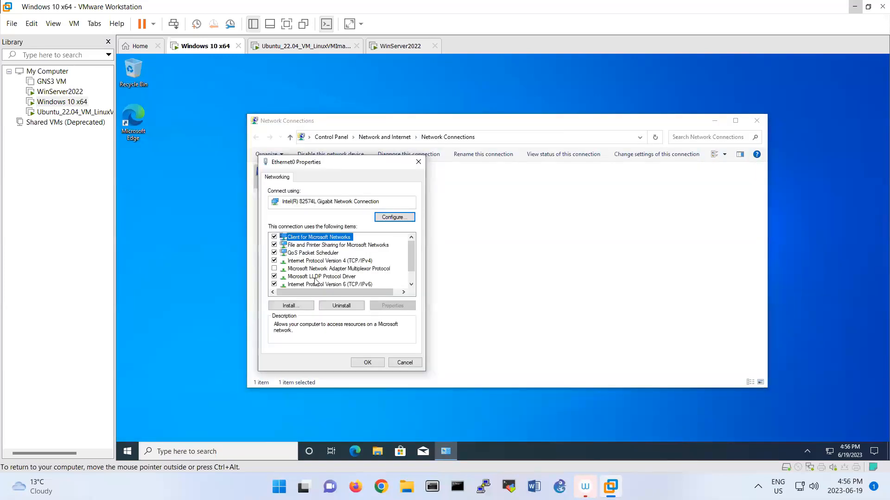
{"action": "double_click", "coordinate": [327, 264]}
Set IP 192.168.10.100, mask 255.255.255.0, gateway and DNS 192.168.10.1, then return to WinServer2022
{"action": "left_click", "coordinate": [340, 265]}
{"action": "type", "text": "192 . 168 . 10 . 100"}
{"action": "key", "text": "Tab"}
{"action": "key", "text": "Tab"}
{"action": "key", "text": "Tab"}
{"action": "key", "text": "Tab"}
{"action": "left_click", "coordinate": [388, 300]}
{"action": "type", "text": "192 . 16"}
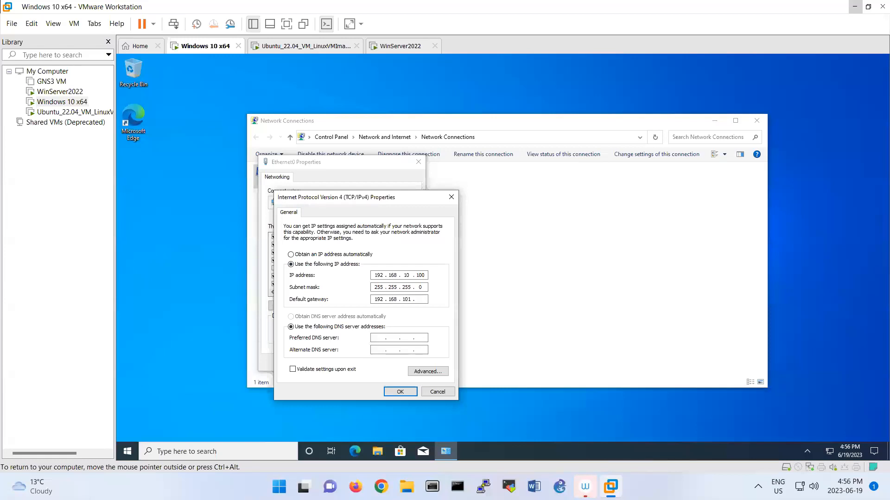
{"action": "key", "text": "Tab"}
{"action": "key", "text": "Tab"}
{"action": "type", "text": "192 . 168"}
{"action": "left_click", "coordinate": [395, 393]}
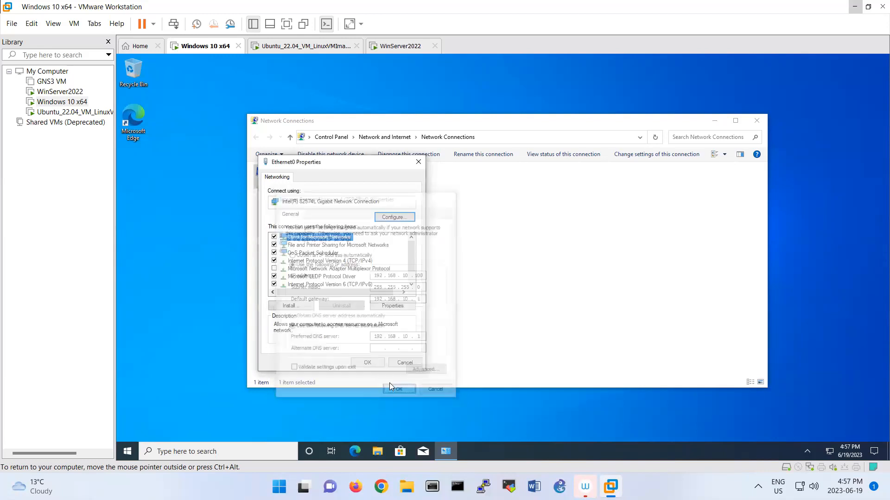
{"action": "left_click", "coordinate": [373, 365]}
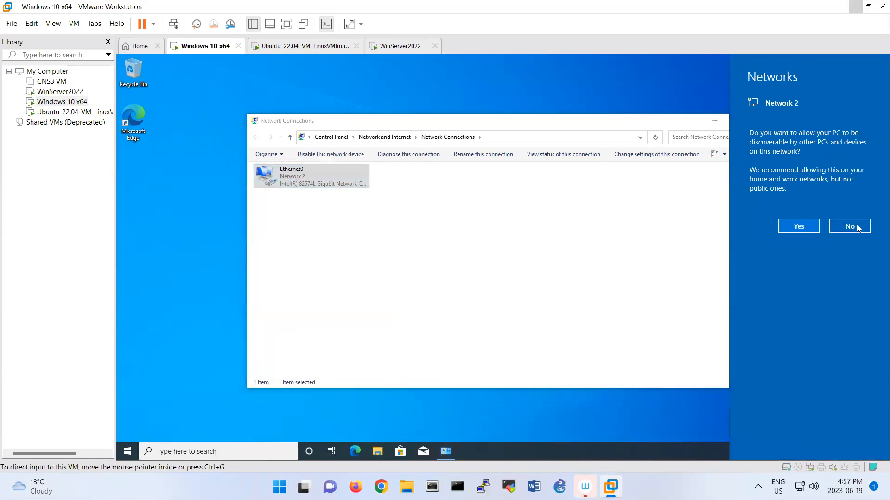
{"action": "left_click", "coordinate": [379, 46]}
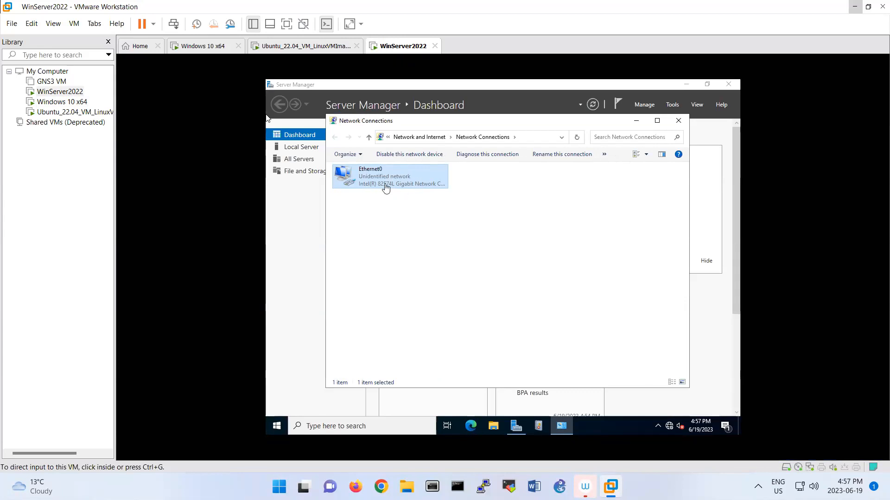
Add a second NAT network adapter in WinServer2022's VM settings and save
{"action": "right_click", "coordinate": [408, 48]}
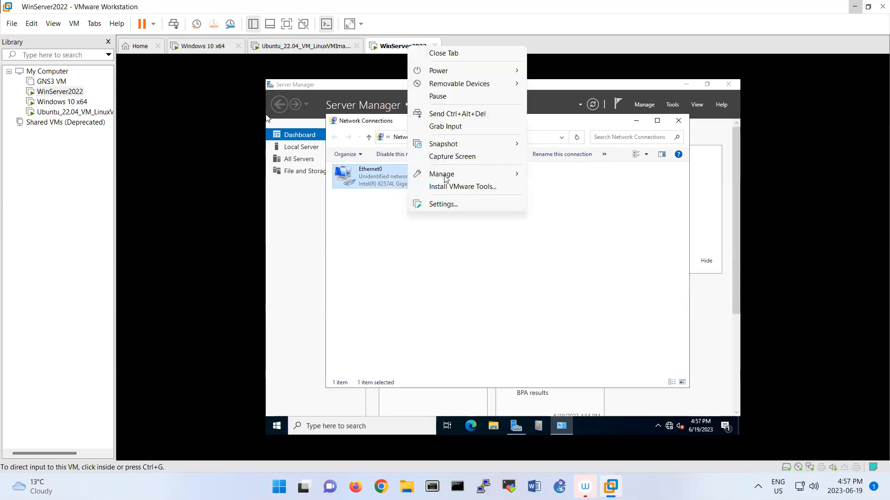
{"action": "left_click", "coordinate": [417, 205]}
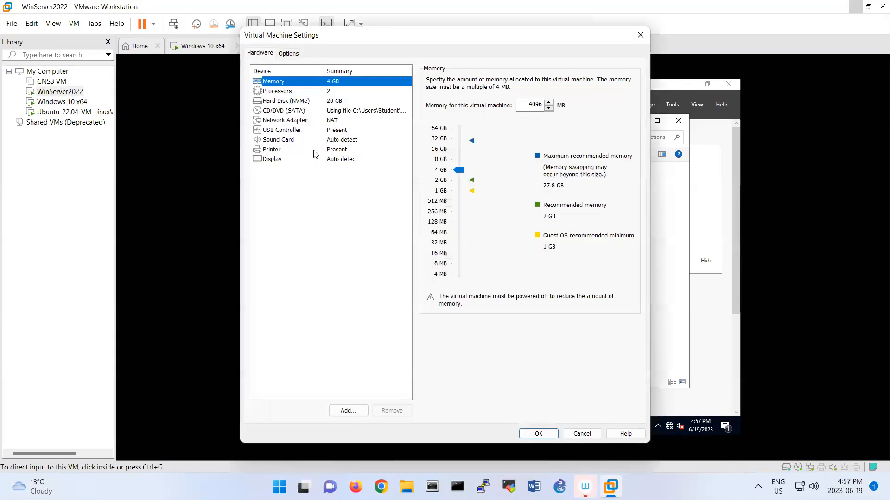
{"action": "left_click", "coordinate": [335, 122]}
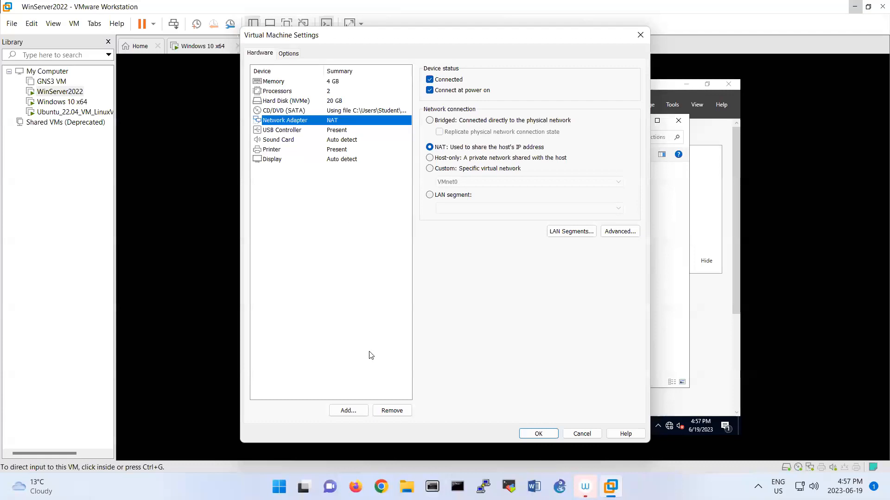
{"action": "left_click", "coordinate": [349, 410]}
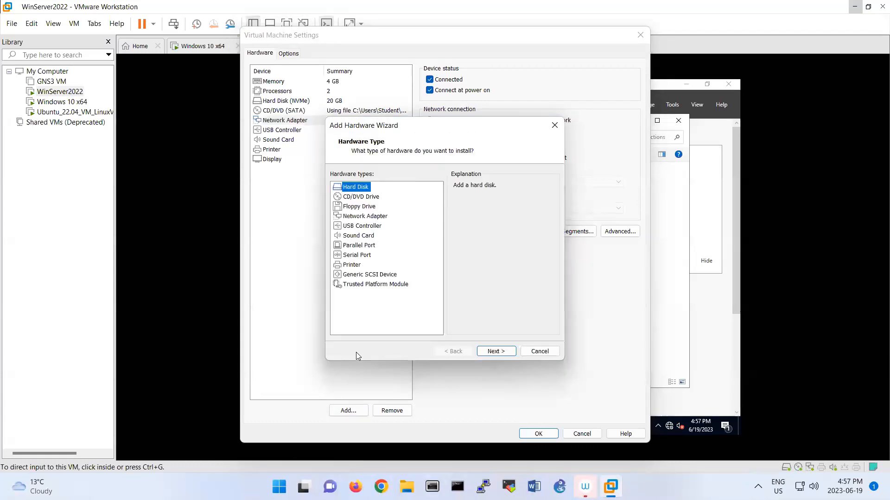
{"action": "left_click", "coordinate": [361, 216]}
{"action": "left_click", "coordinate": [482, 355]}
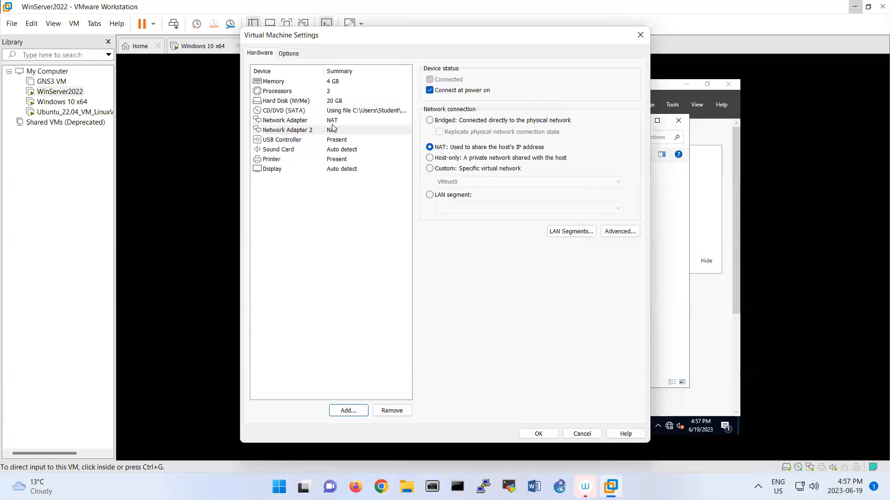
{"action": "left_click", "coordinate": [536, 436]}
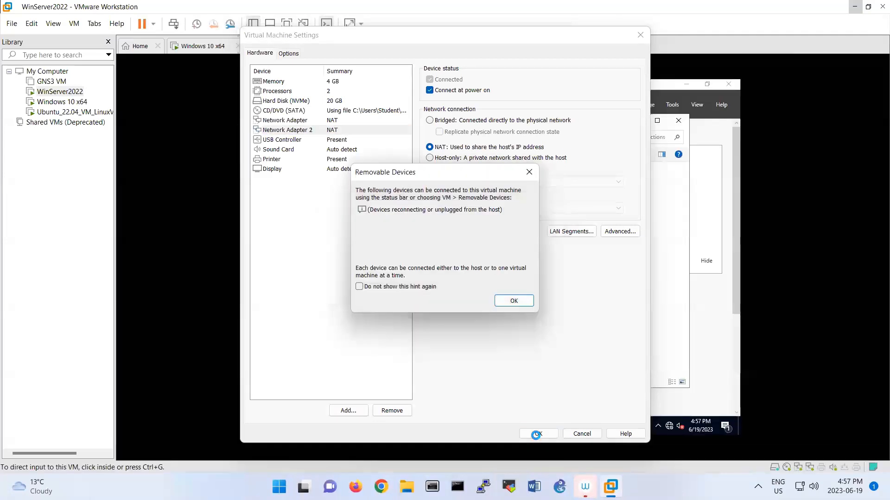
{"action": "left_click", "coordinate": [513, 300]}
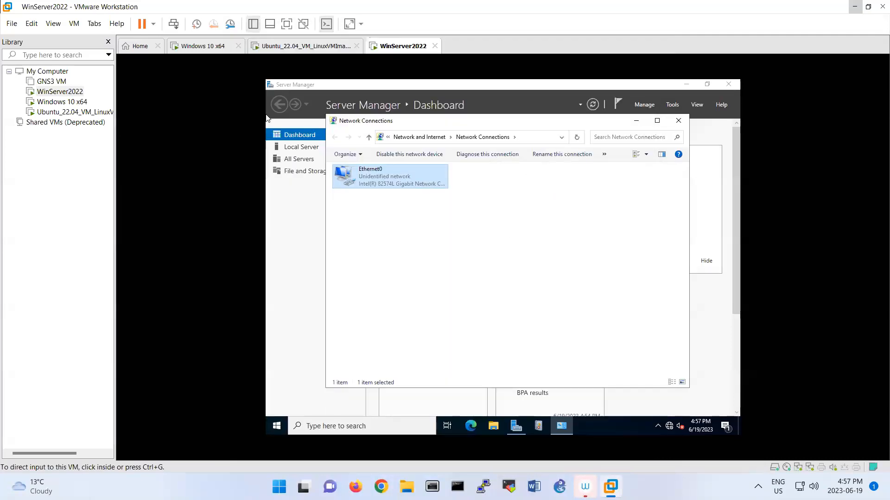
Refresh Network Connections and rename Ethernet1 to Internet and Ethernet0 to Local
{"action": "right_click", "coordinate": [485, 241]}
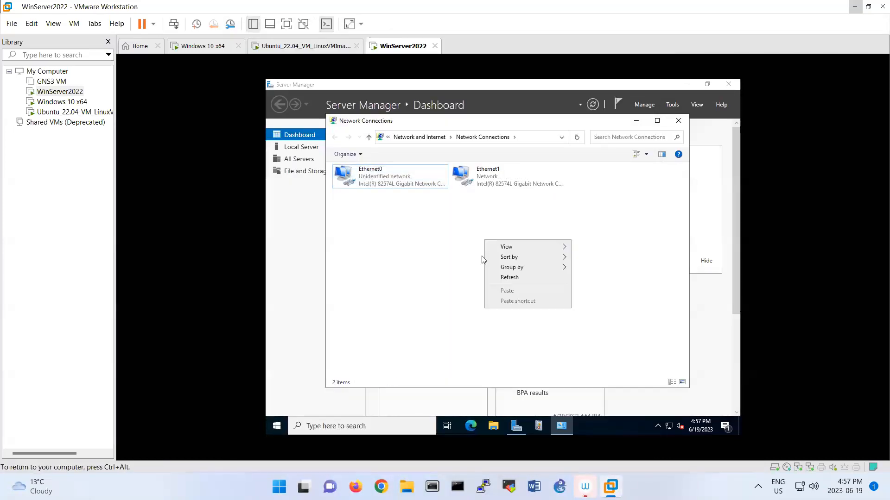
{"action": "left_click", "coordinate": [505, 278]}
{"action": "left_click", "coordinate": [485, 181]}
{"action": "left_click", "coordinate": [501, 172]}
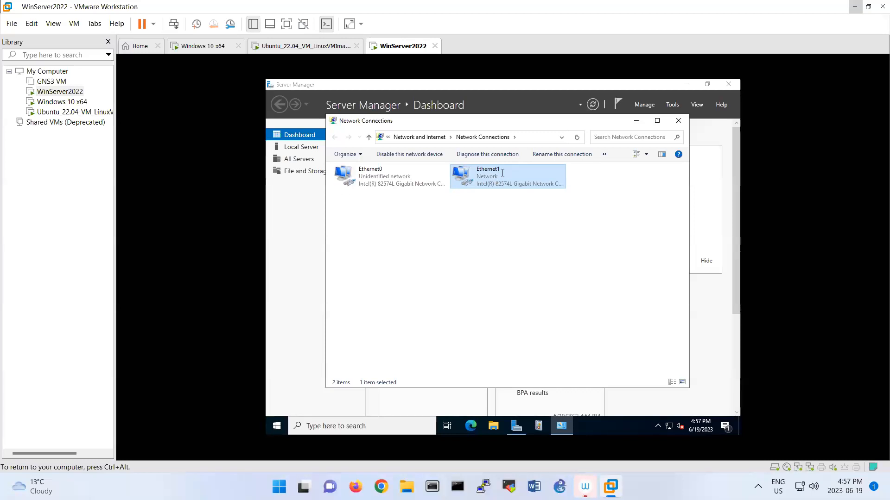
{"action": "type", "text": "Internet"}
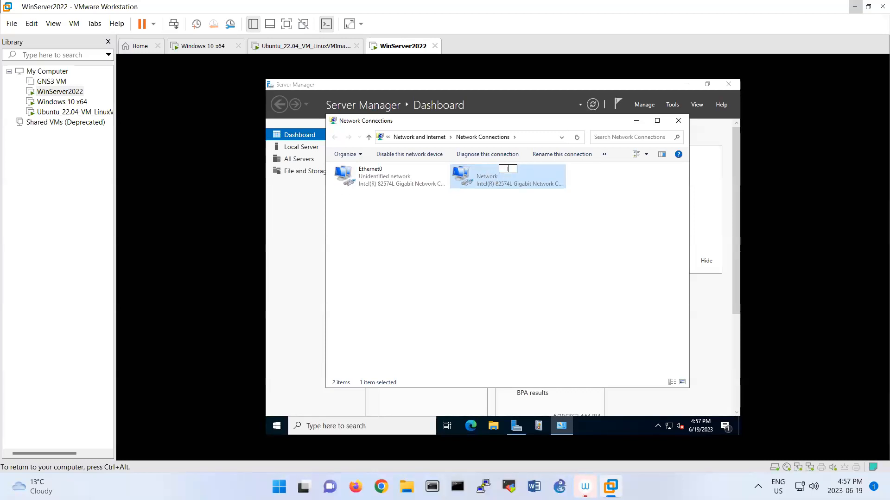
{"action": "key", "text": "Return"}
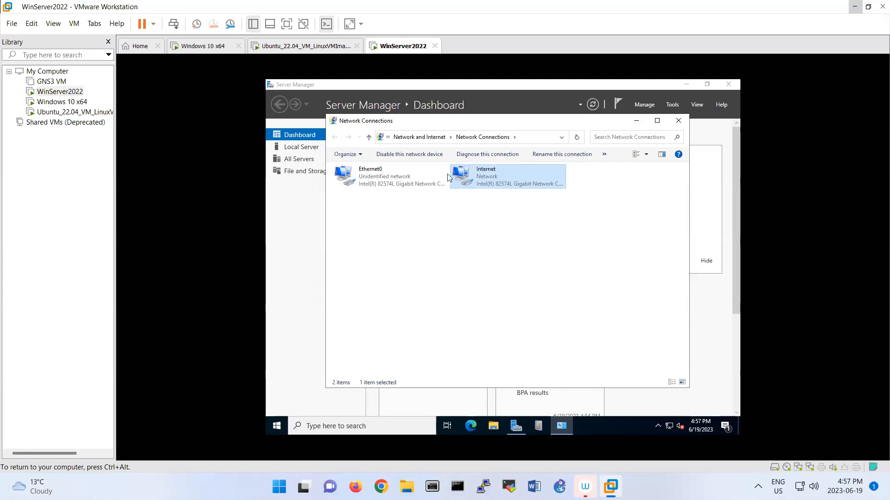
{"action": "left_click", "coordinate": [407, 174]}
{"action": "left_click", "coordinate": [405, 171]}
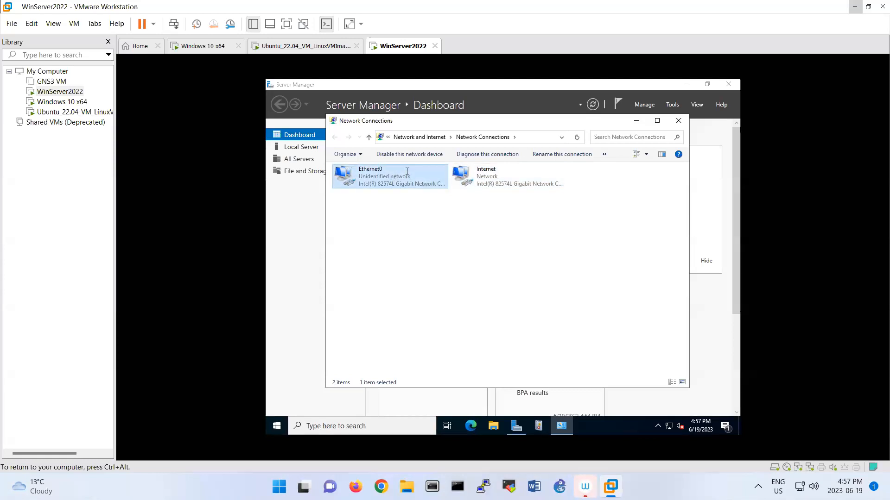
{"action": "type", "text": "Localh"}
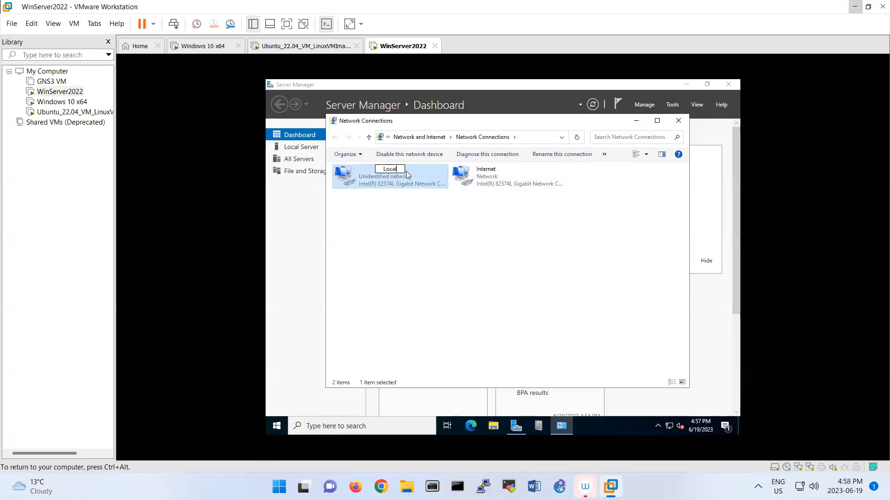
{"action": "key", "text": "BackSpace"}
{"action": "key", "text": "BackSpace"}
Check the Internet connection's details, showing DHCP IPv4 address 192.168.199.137
{"action": "double_click", "coordinate": [456, 180]}
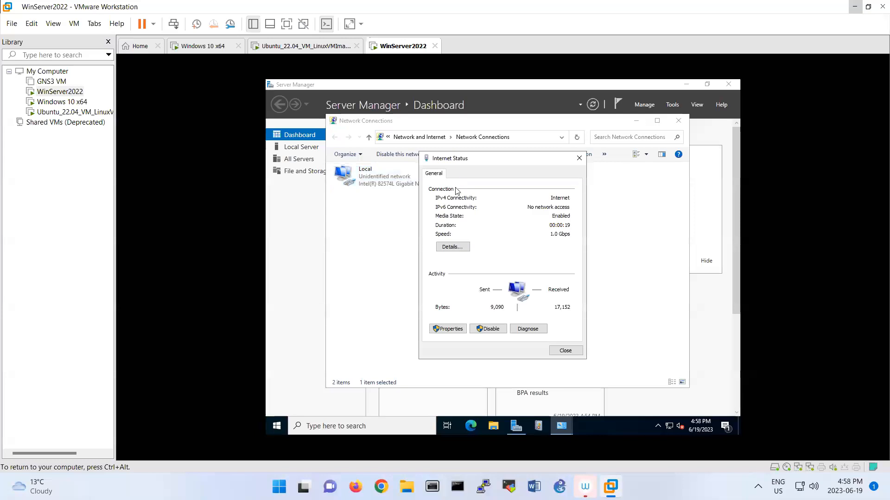
{"action": "left_click", "coordinate": [458, 248]}
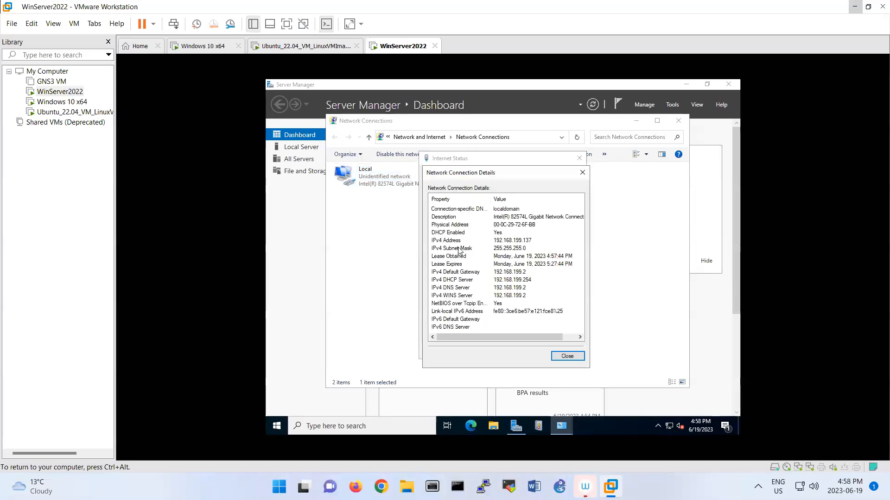
{"action": "left_click", "coordinate": [510, 241]}
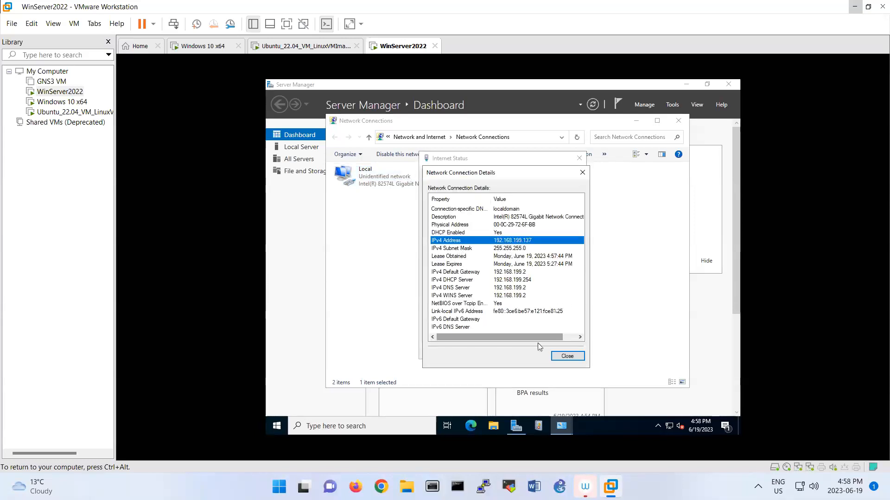
{"action": "left_click", "coordinate": [565, 357]}
{"action": "left_click", "coordinate": [564, 352]}
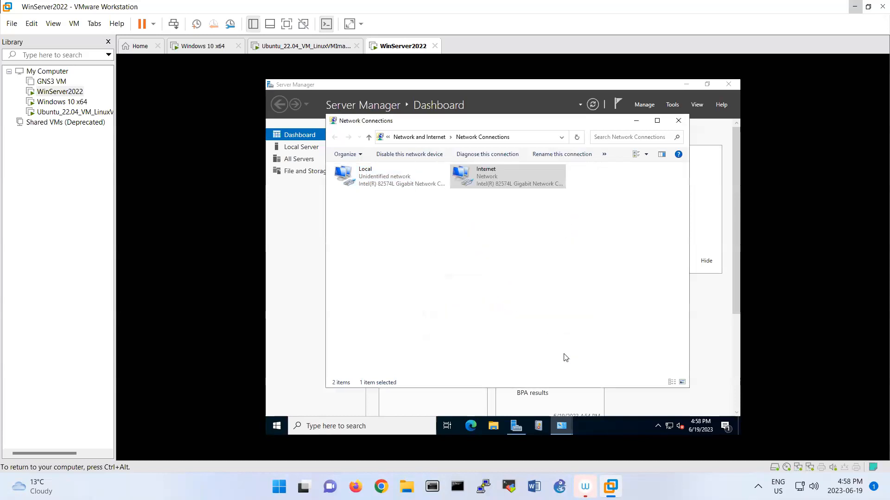
Switch WinServer2022's first network adapter to custom network VMnet19
{"action": "right_click", "coordinate": [389, 48]}
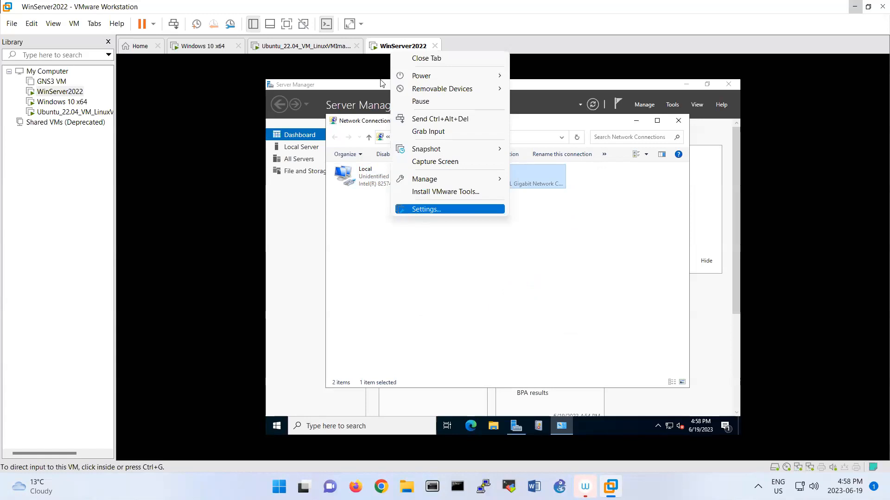
{"action": "left_click", "coordinate": [414, 210]}
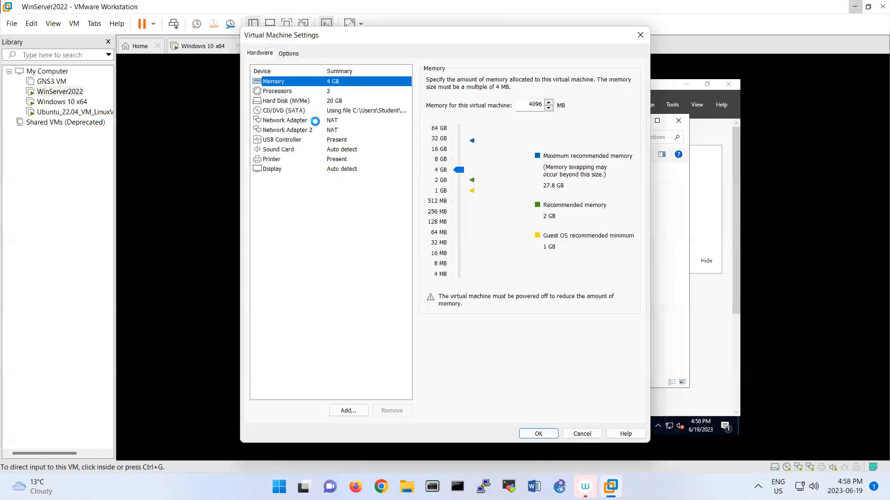
{"action": "left_click", "coordinate": [284, 122]}
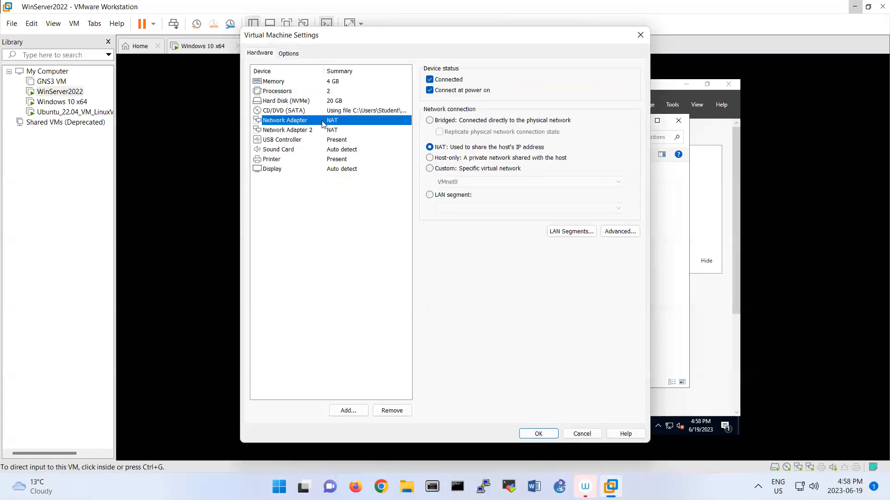
{"action": "left_click", "coordinate": [429, 169]}
{"action": "left_click", "coordinate": [451, 182]}
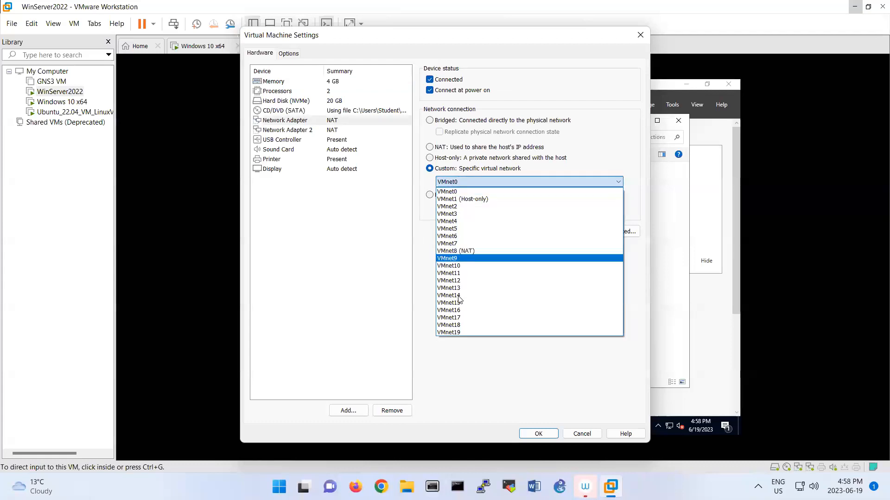
{"action": "left_click", "coordinate": [470, 333]}
{"action": "left_click", "coordinate": [537, 434]}
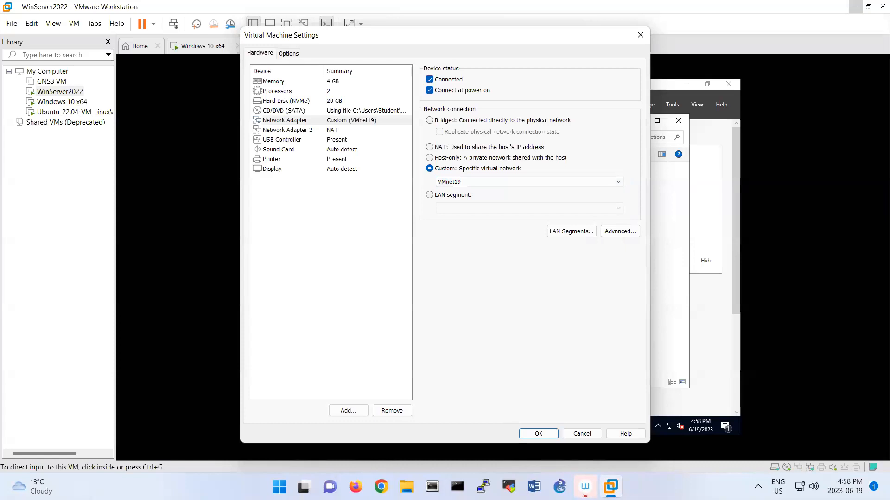
{"action": "left_click", "coordinate": [423, 273]}
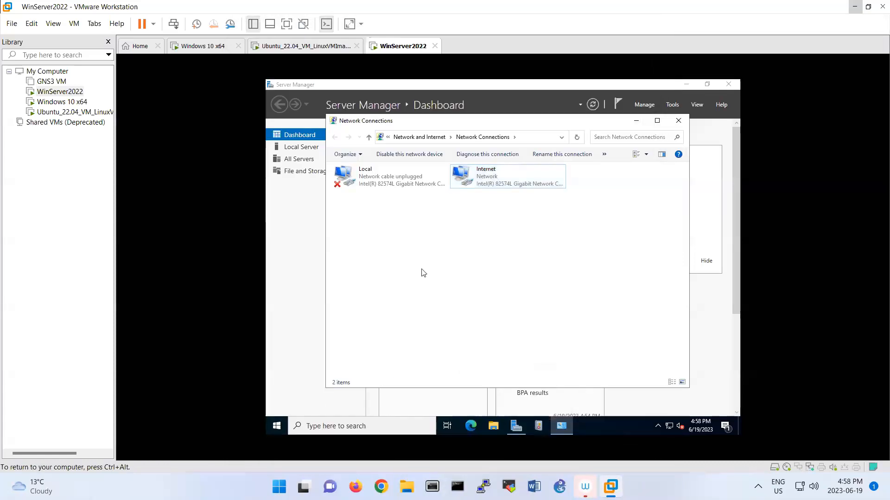
Put the Windows 10 x64 VM's network adapter on custom network VMnet19
{"action": "left_click", "coordinate": [216, 50]}
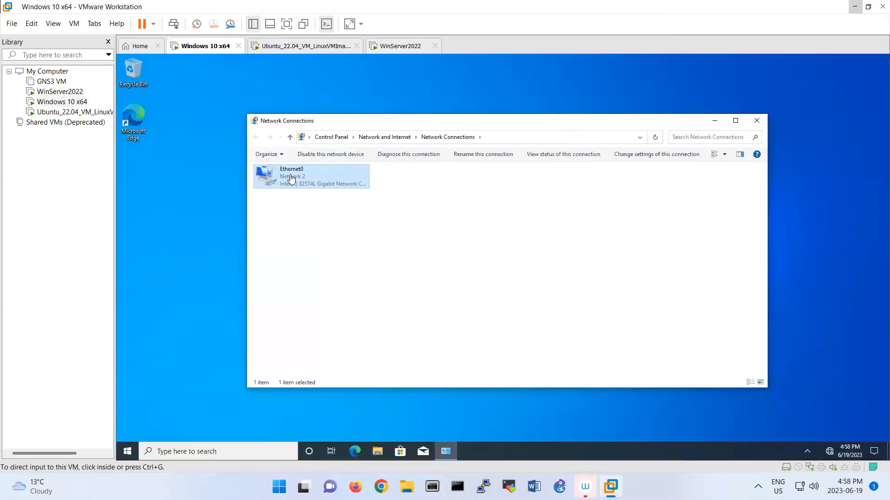
{"action": "right_click", "coordinate": [208, 51]}
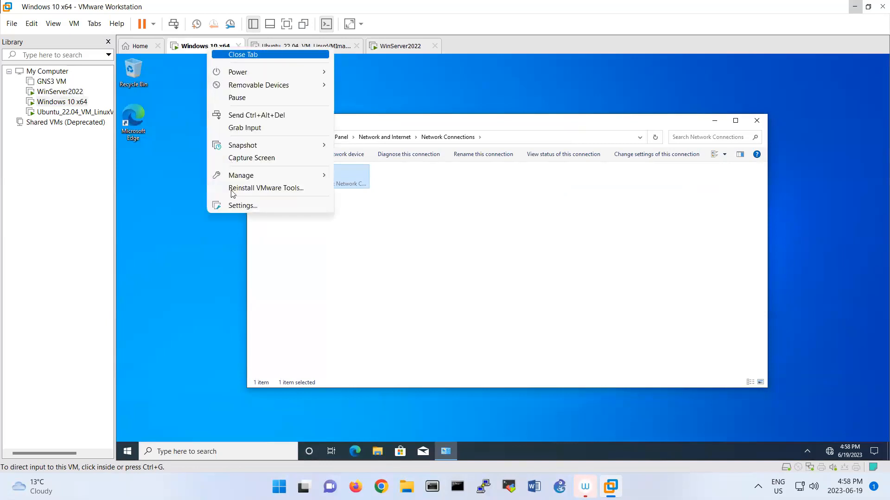
{"action": "left_click", "coordinate": [232, 206]}
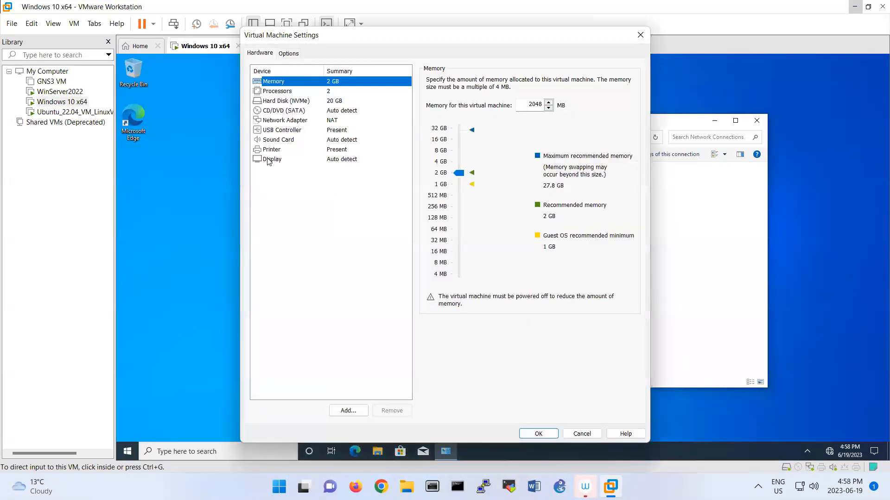
{"action": "left_click", "coordinate": [281, 122]}
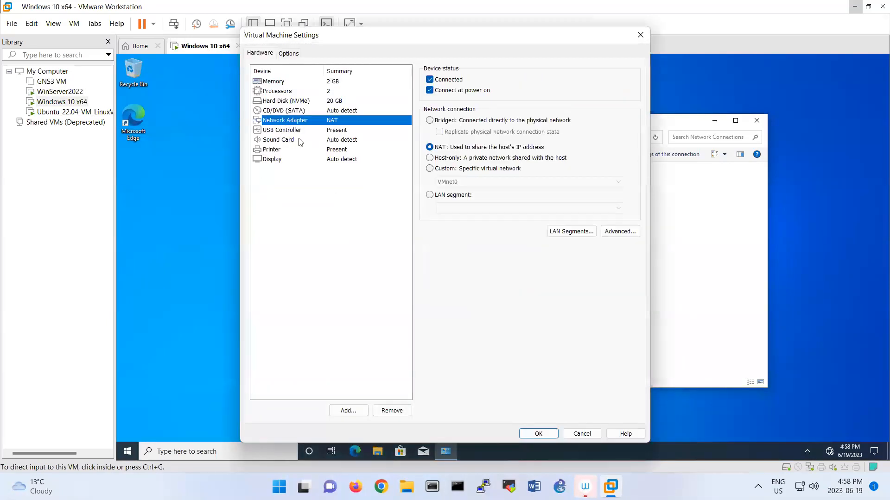
{"action": "left_click", "coordinate": [429, 168]}
{"action": "left_click", "coordinate": [447, 182]}
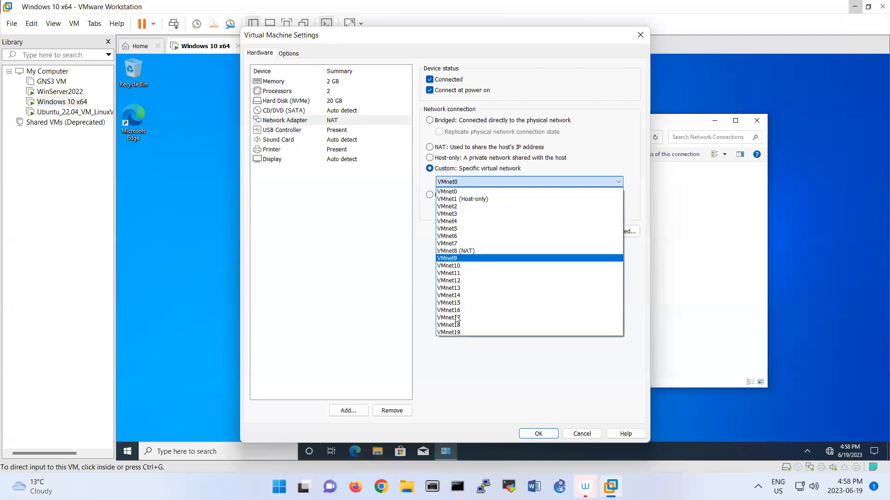
{"action": "left_click", "coordinate": [454, 333]}
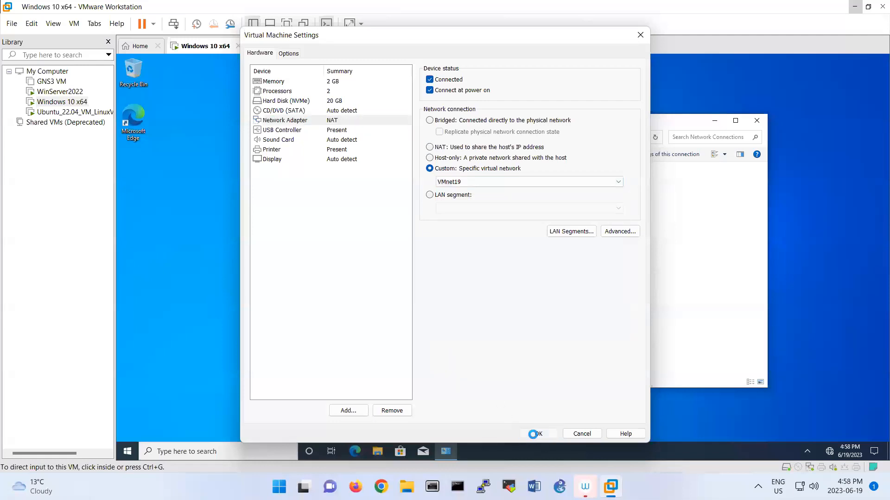
{"action": "key", "text": "Return"}
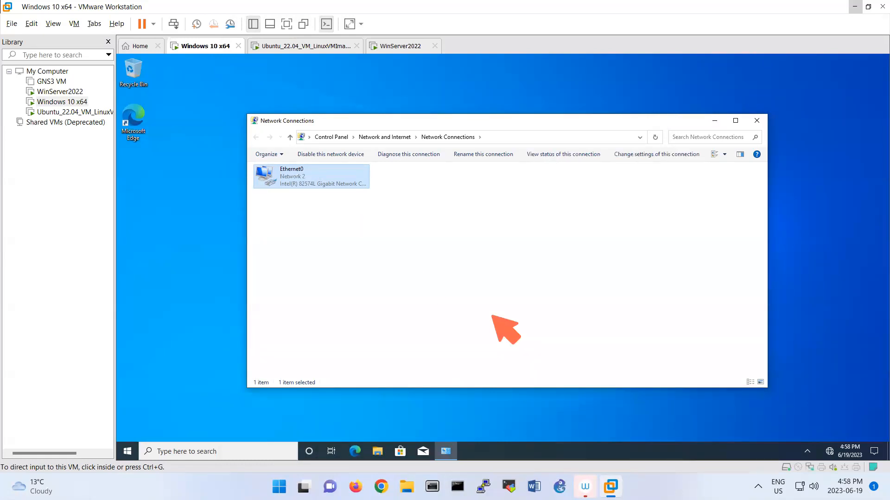
{"action": "mouse_move", "coordinate": [373, 229]}
{"action": "left_mouse_down"}
{"action": "mouse_move", "coordinate": [398, 229]}
{"action": "mouse_move", "coordinate": [372, 264]}
{"action": "mouse_move", "coordinate": [401, 264]}
{"action": "left_mouse_up"}
{"action": "left_click_drag", "start_coordinate": [408, 233], "coordinate": [397, 258]}
{"action": "left_click_drag", "start_coordinate": [381, 213], "coordinate": [398, 218]}
{"action": "left_click_drag", "start_coordinate": [403, 214], "coordinate": [419, 217]}
{"action": "left_click_drag", "start_coordinate": [428, 209], "coordinate": [426, 210]}
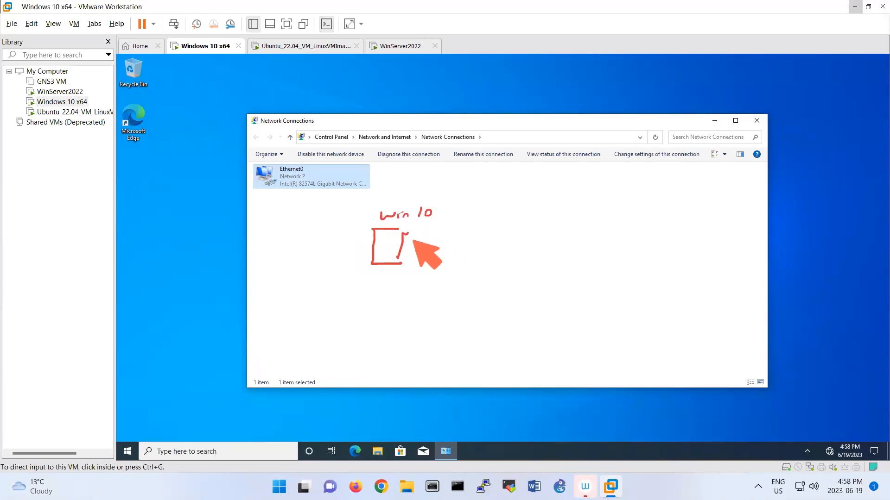
{"action": "left_click_drag", "start_coordinate": [403, 244], "coordinate": [490, 244]}
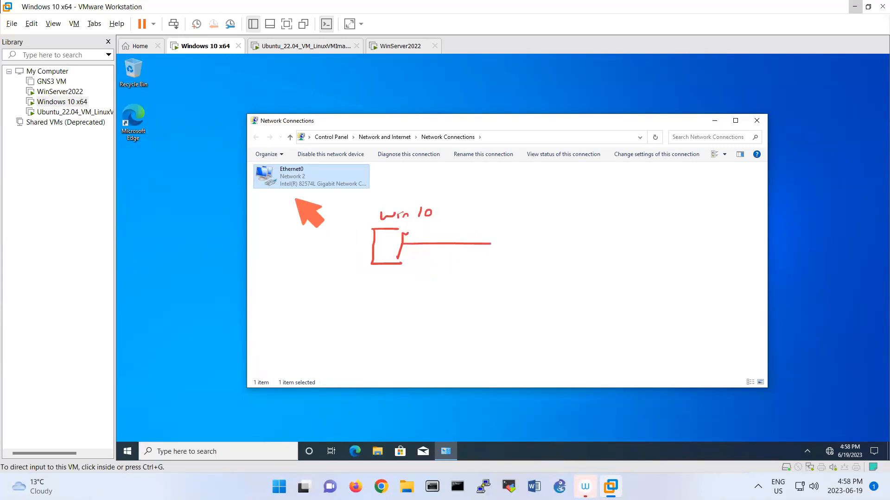
{"action": "left_click_drag", "start_coordinate": [405, 262], "coordinate": [414, 255]}
{"action": "left_click_drag", "start_coordinate": [404, 263], "coordinate": [417, 262]}
{"action": "left_click_drag", "start_coordinate": [414, 257], "coordinate": [435, 261]}
{"action": "mouse_move", "coordinate": [510, 215]}
{"action": "left_mouse_down"}
{"action": "mouse_move", "coordinate": [501, 253]}
{"action": "mouse_move", "coordinate": [531, 262]}
{"action": "mouse_move", "coordinate": [510, 214]}
{"action": "left_mouse_up"}
{"action": "left_click_drag", "start_coordinate": [482, 241], "coordinate": [497, 240]}
{"action": "left_click_drag", "start_coordinate": [518, 200], "coordinate": [594, 197]}
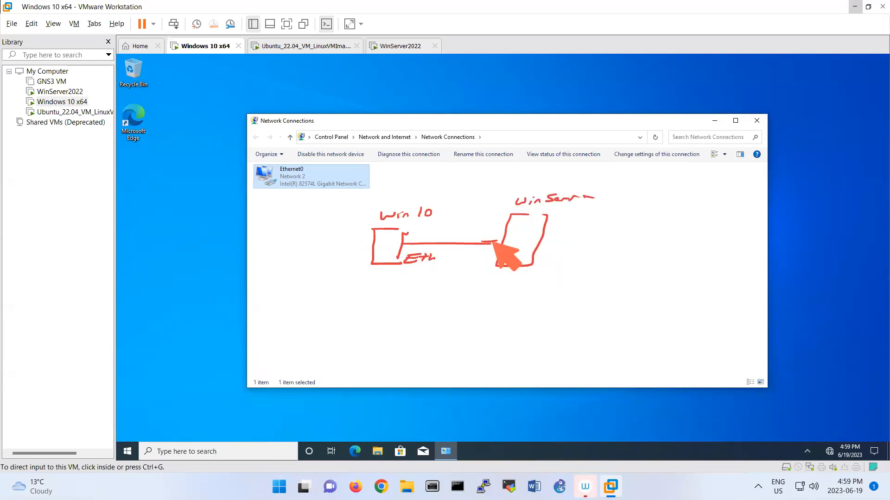
{"action": "left_click_drag", "start_coordinate": [372, 283], "coordinate": [441, 281]}
{"action": "left_click", "coordinate": [432, 284]}
{"action": "left_click_drag", "start_coordinate": [448, 281], "coordinate": [448, 281]}
{"action": "left_click", "coordinate": [460, 225]}
{"action": "left_click_drag", "start_coordinate": [460, 225], "coordinate": [466, 230]}
{"action": "left_click_drag", "start_coordinate": [470, 224], "coordinate": [523, 227]}
{"action": "left_click", "coordinate": [477, 228]}
{"action": "left_click", "coordinate": [499, 221]}
{"action": "left_click", "coordinate": [504, 227]}
{"action": "left_click", "coordinate": [514, 227]}
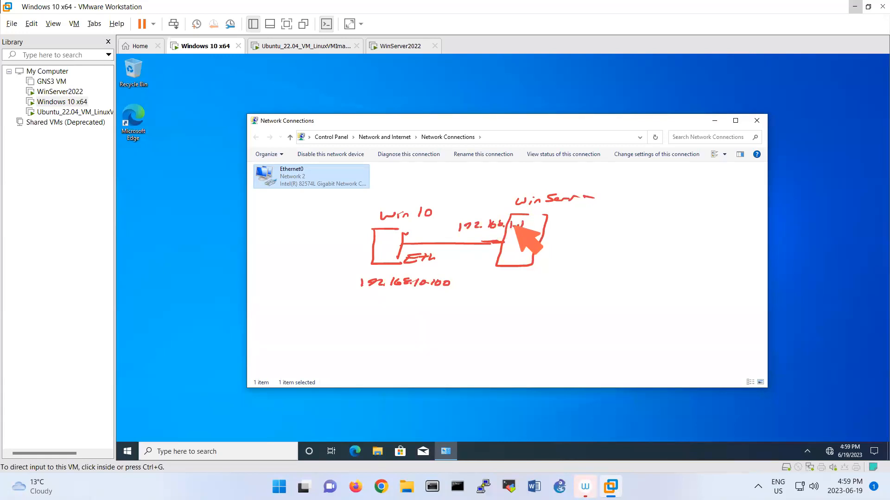
{"action": "mouse_move", "coordinate": [544, 236]}
{"action": "left_mouse_down"}
{"action": "mouse_move", "coordinate": [663, 237]}
{"action": "mouse_move", "coordinate": [661, 220]}
{"action": "mouse_move", "coordinate": [669, 250]}
{"action": "left_mouse_up"}
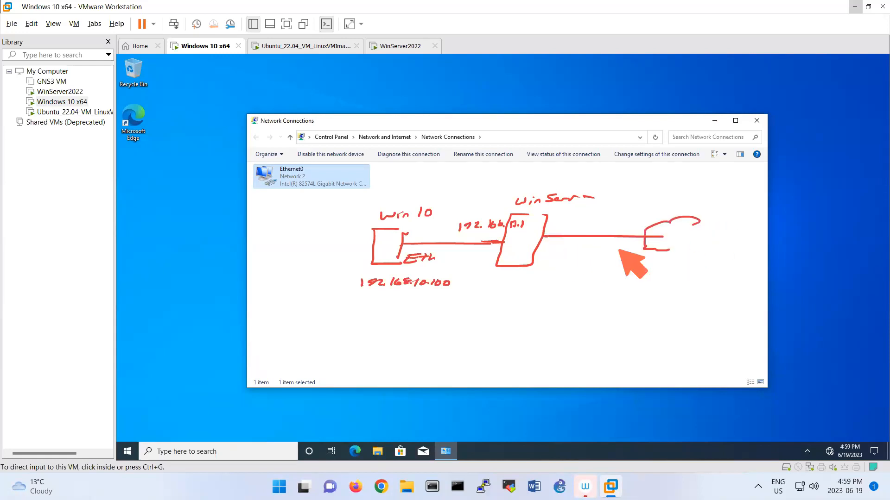
{"action": "left_click_drag", "start_coordinate": [568, 246], "coordinate": [601, 245]}
{"action": "left_click_drag", "start_coordinate": [596, 245], "coordinate": [595, 251]}
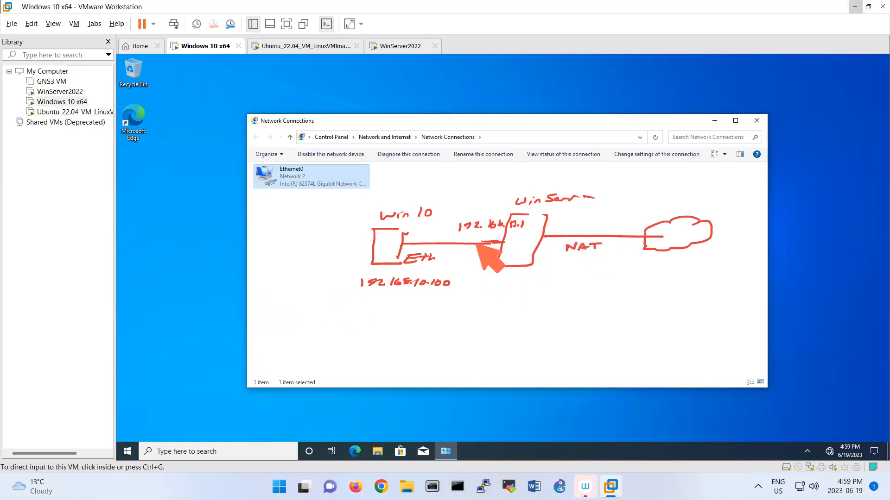
{"action": "left_click_drag", "start_coordinate": [551, 214], "coordinate": [524, 214]}
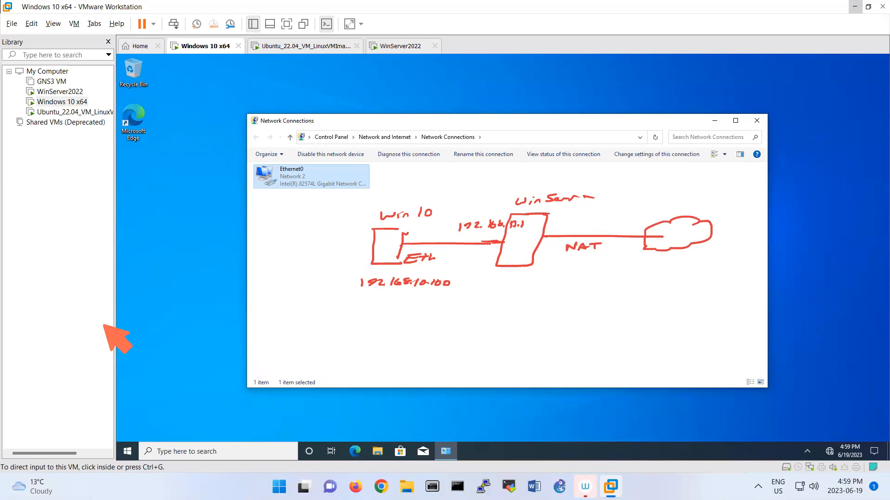
{"action": "left_click", "coordinate": [379, 210]}
{"action": "mouse_move", "coordinate": [418, 185]}
{"action": "left_mouse_down"}
{"action": "mouse_move", "coordinate": [479, 174]}
{"action": "mouse_move", "coordinate": [529, 191]}
{"action": "mouse_move", "coordinate": [518, 190]}
{"action": "left_mouse_up"}
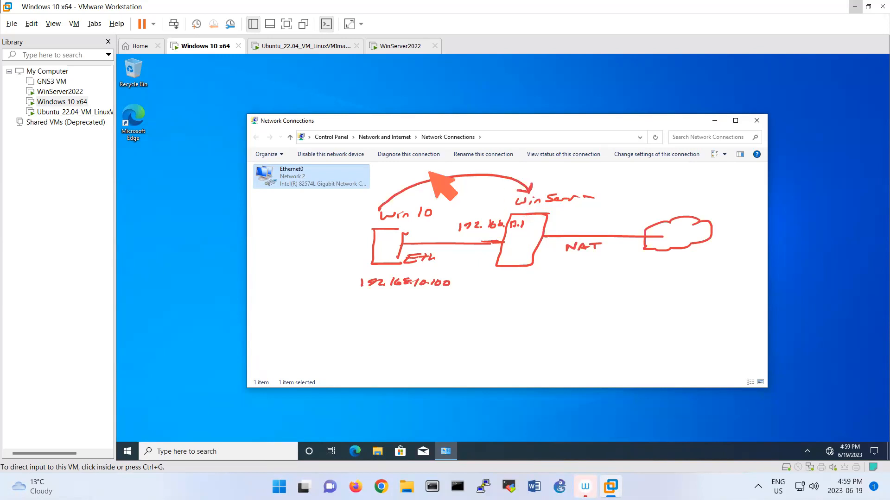
{"action": "mouse_move", "coordinate": [421, 168]}
{"action": "left_mouse_down"}
{"action": "mouse_move", "coordinate": [425, 177]}
{"action": "mouse_move", "coordinate": [456, 165]}
{"action": "left_mouse_up"}
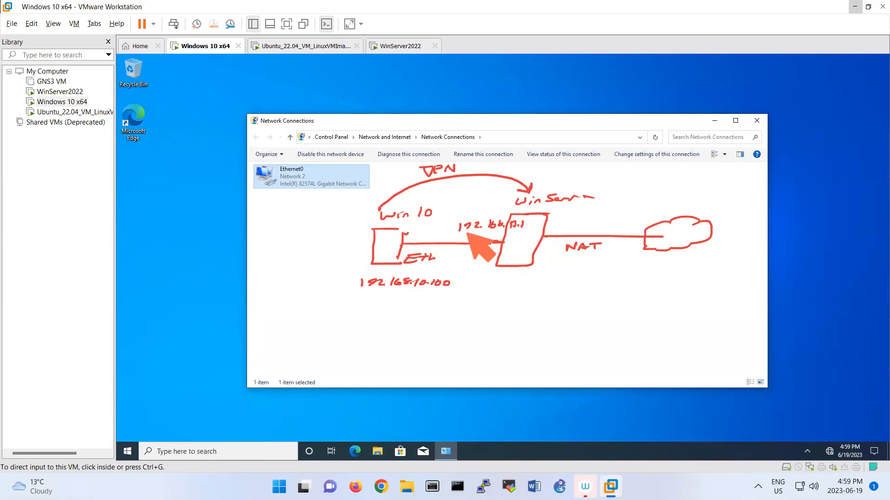
{"action": "left_click_drag", "start_coordinate": [516, 199], "coordinate": [539, 204]}
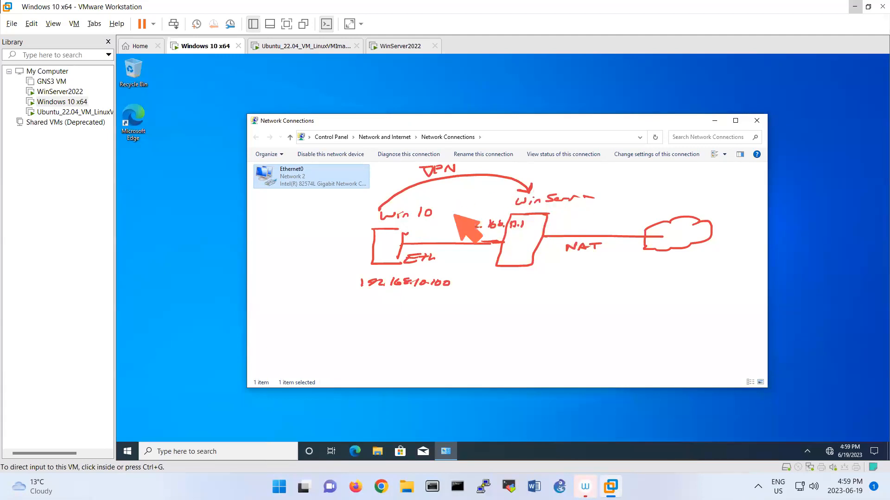
{"action": "left_click_drag", "start_coordinate": [516, 290], "coordinate": [535, 268]}
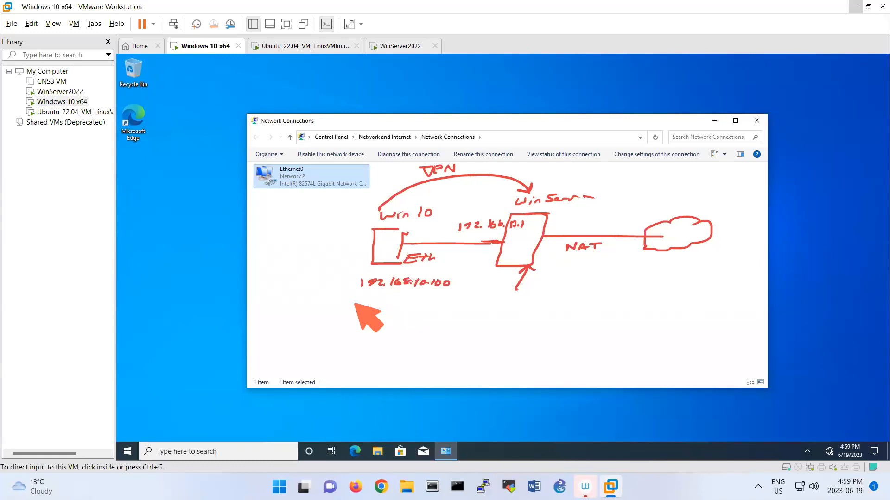
{"action": "key", "text": "Escape"}
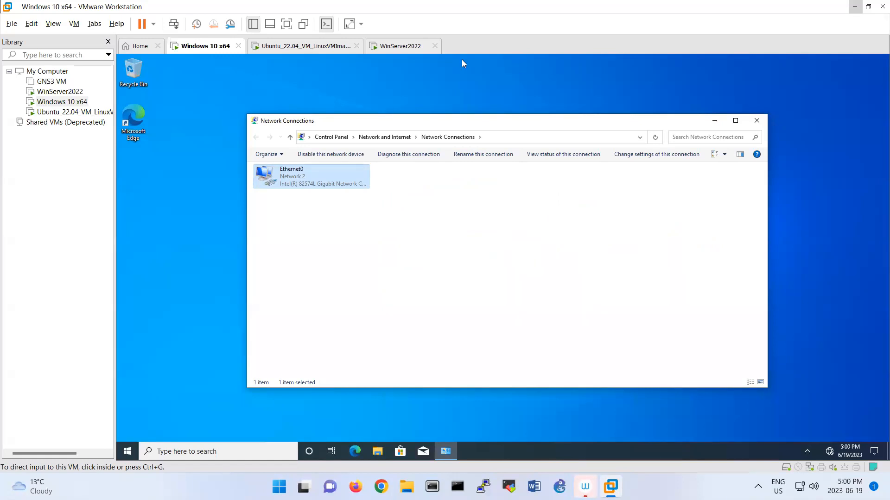
Power off the Ubuntu virtual machine
{"action": "left_click", "coordinate": [337, 49]}
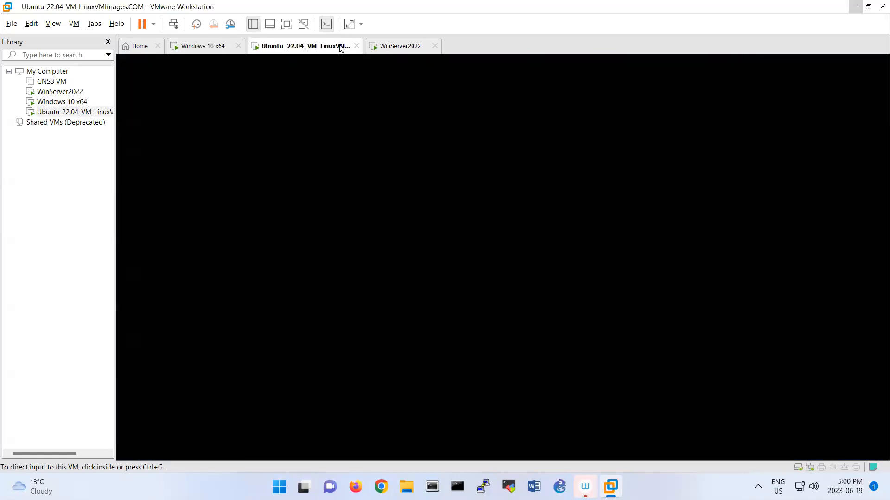
{"action": "right_click", "coordinate": [340, 48]}
{"action": "mouse_move", "coordinate": [404, 69]}
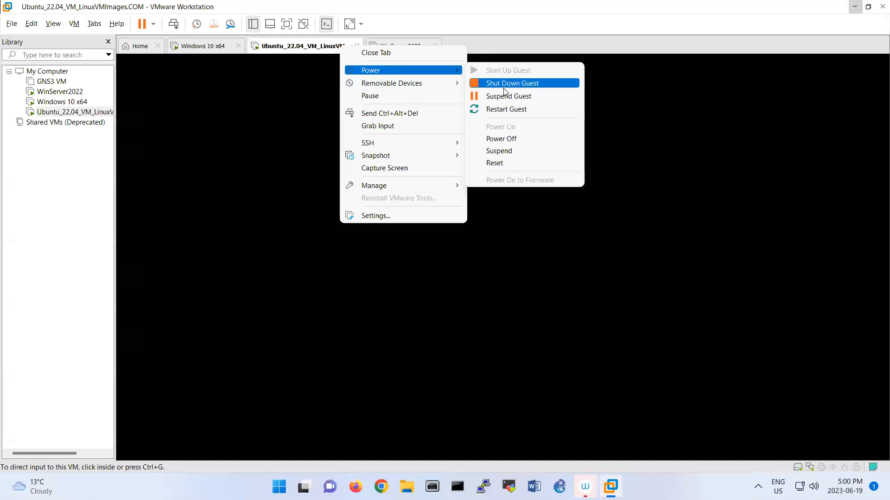
{"action": "left_click", "coordinate": [500, 139]}
{"action": "left_click", "coordinate": [454, 272]}
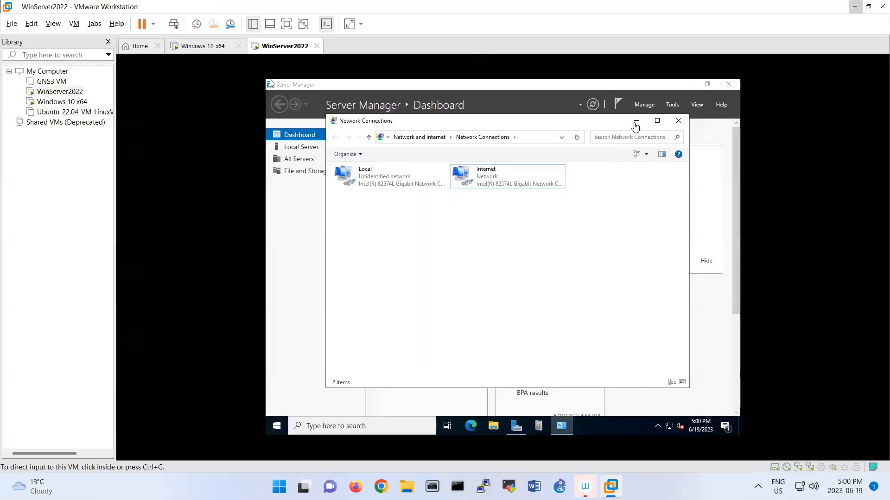
Back on WinServer2022, minimize the Network Connections window to reveal Server Manager
{"action": "left_click", "coordinate": [402, 189]}
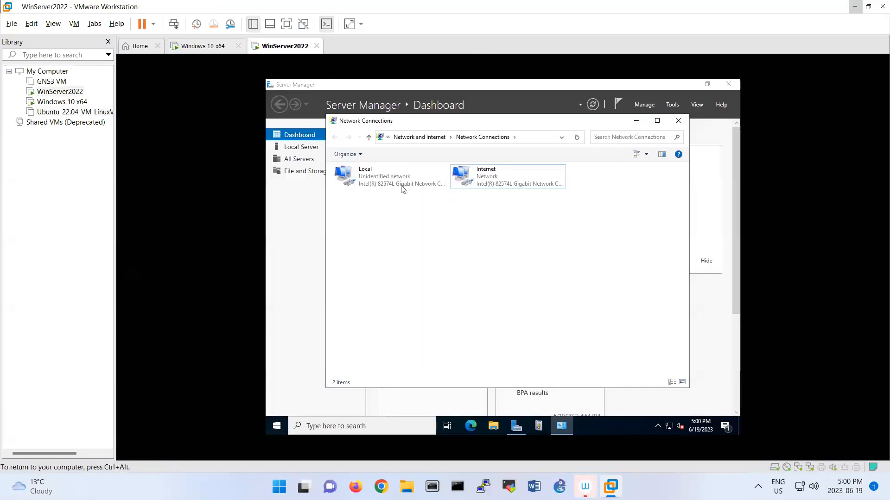
{"action": "left_click", "coordinate": [397, 178]}
{"action": "left_click", "coordinate": [499, 173]}
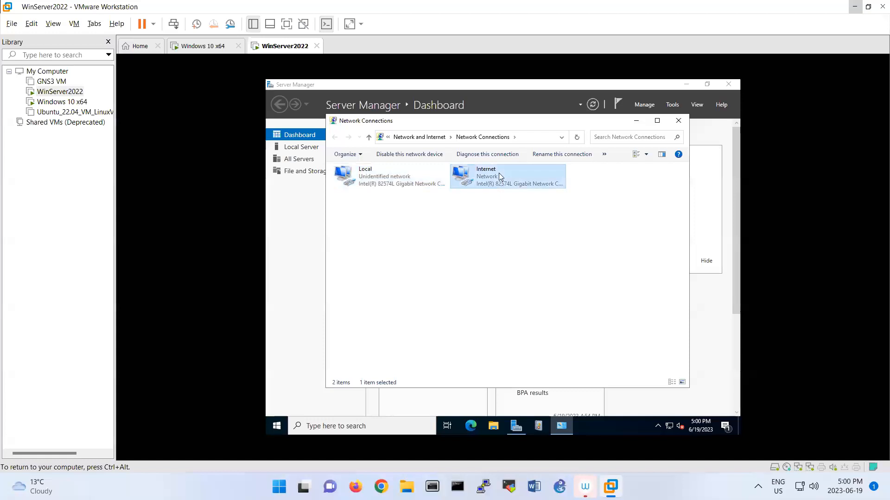
{"action": "left_click", "coordinate": [414, 185]}
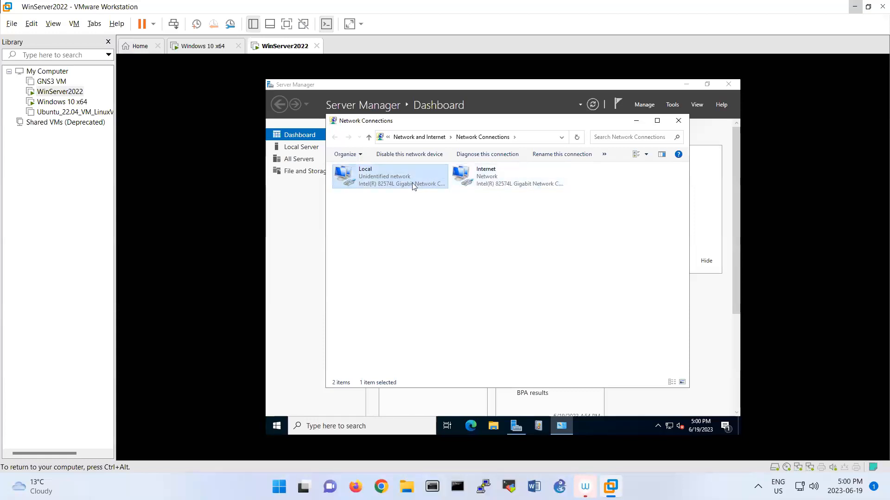
{"action": "left_click", "coordinate": [631, 122]}
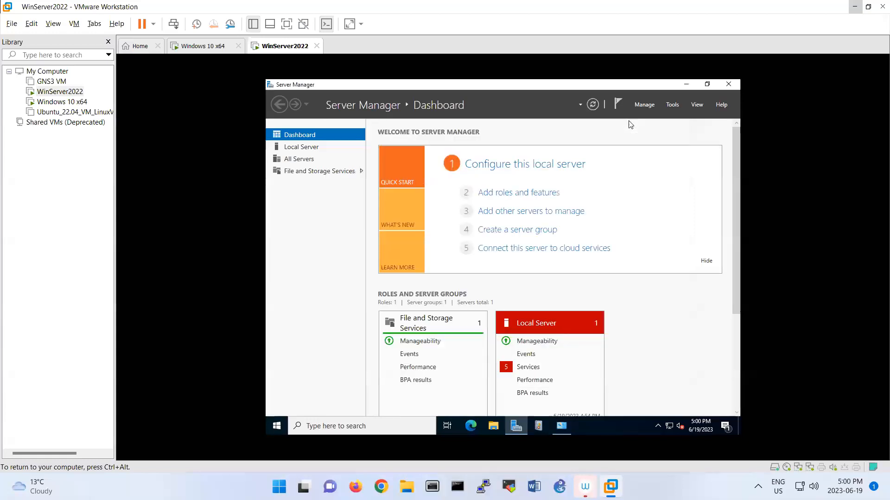
Run Add Roles and Features with default installation and server, selecting the Remote Access role
{"action": "left_click", "coordinate": [532, 200]}
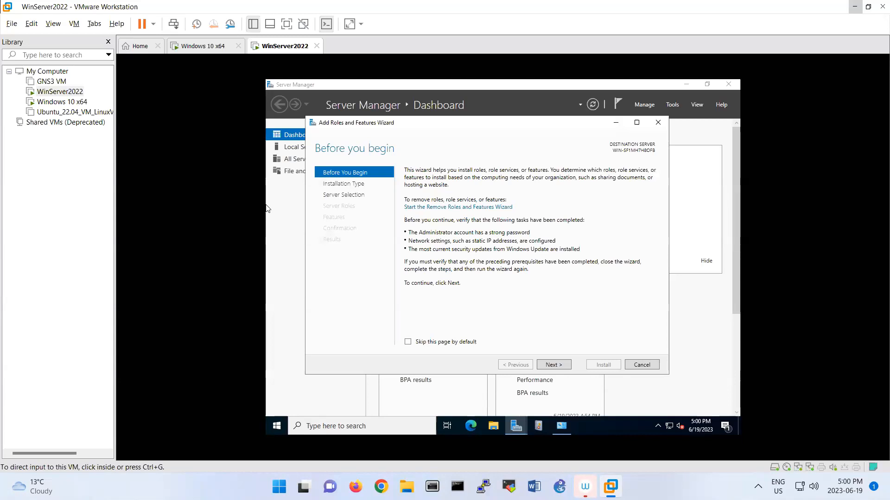
{"action": "left_click", "coordinate": [561, 366]}
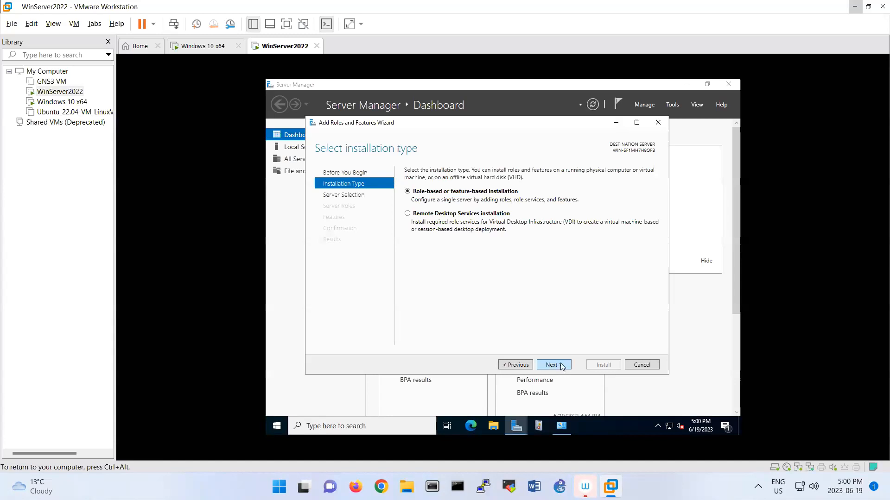
{"action": "left_click", "coordinate": [561, 366]}
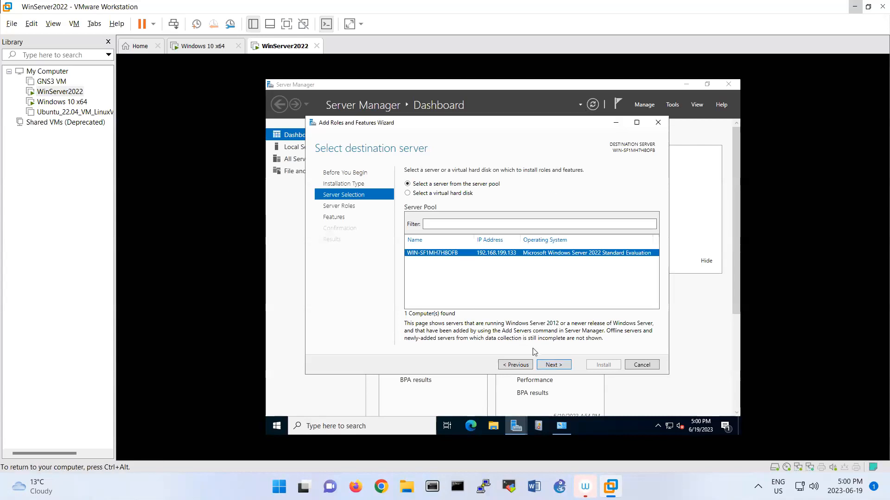
{"action": "left_click", "coordinate": [547, 363]}
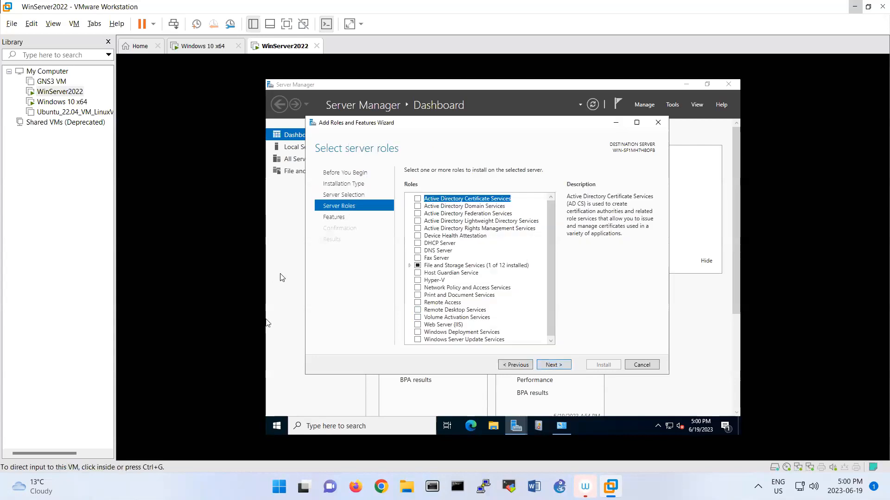
{"action": "scroll", "coordinate": [477, 317], "scroll_direction": "down", "scroll_amount": 1}
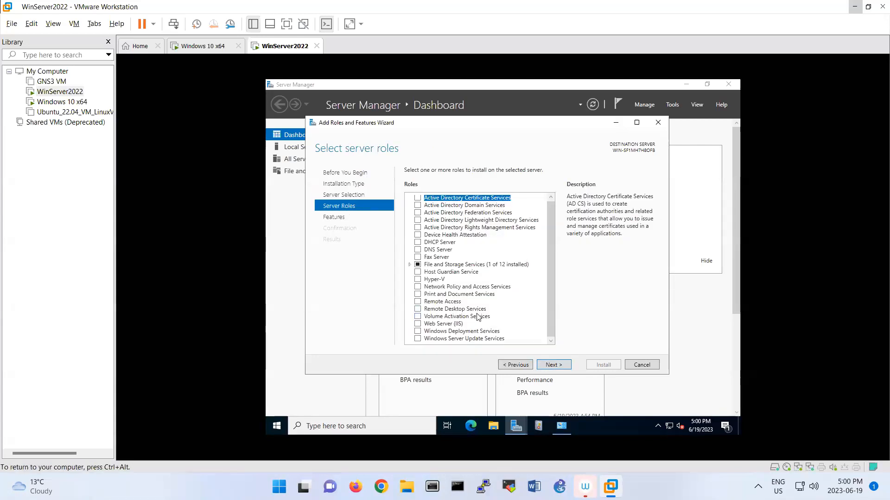
{"action": "left_click", "coordinate": [417, 302]}
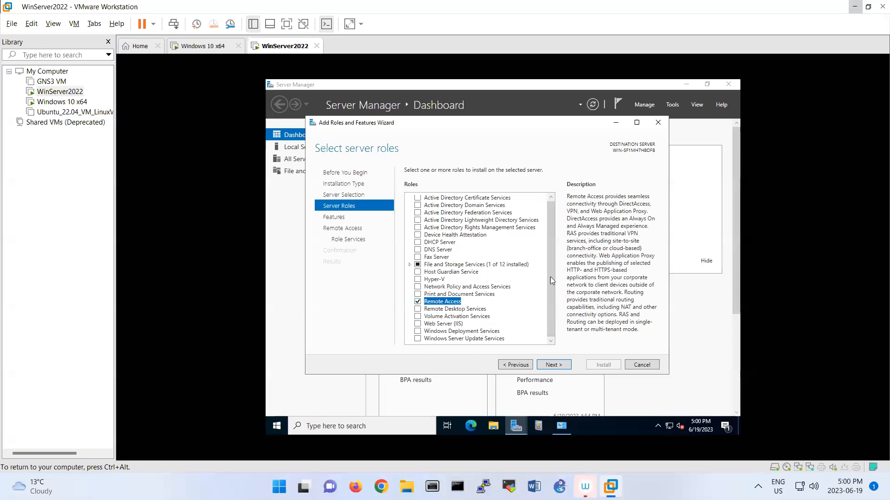
{"action": "left_click", "coordinate": [553, 366]}
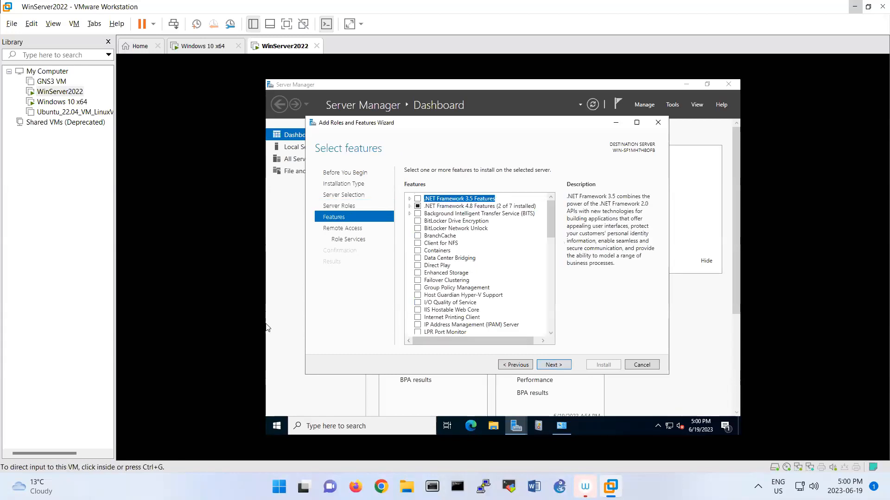
{"action": "left_click", "coordinate": [567, 368]}
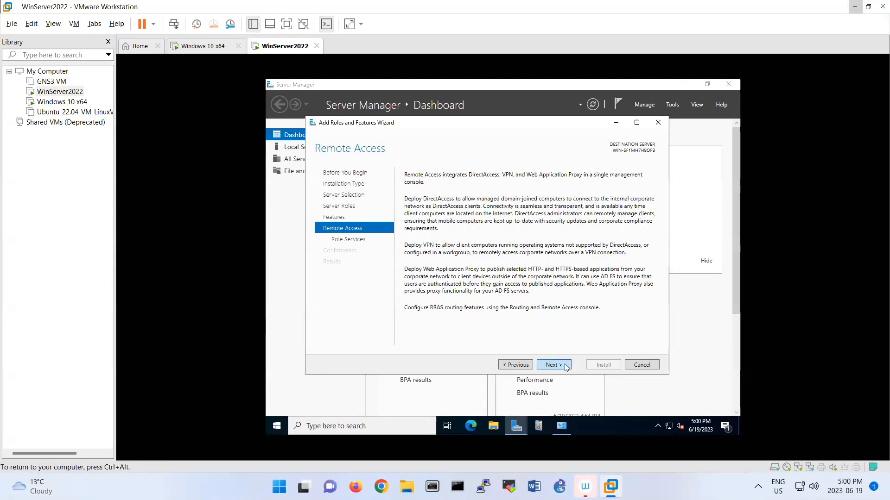
{"action": "left_click", "coordinate": [566, 368]}
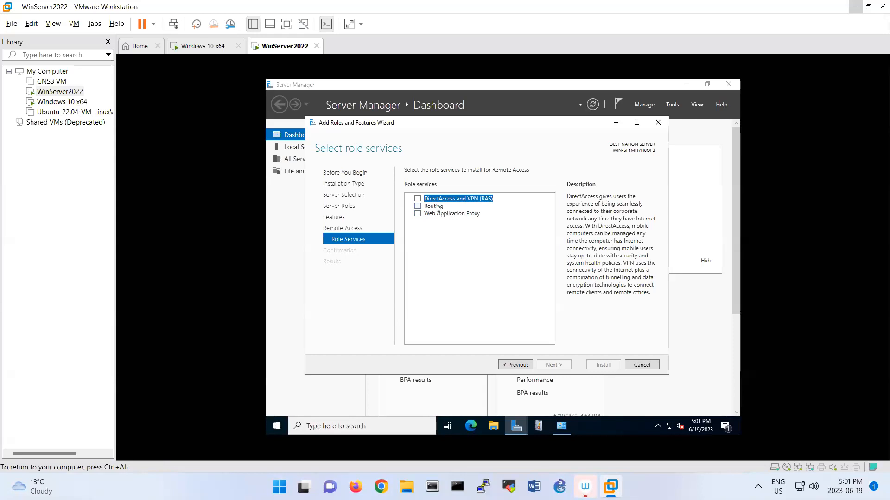
Add DirectAccess and VPN (RAS) with its required features, keeping the default IIS role services
{"action": "left_click", "coordinate": [417, 202]}
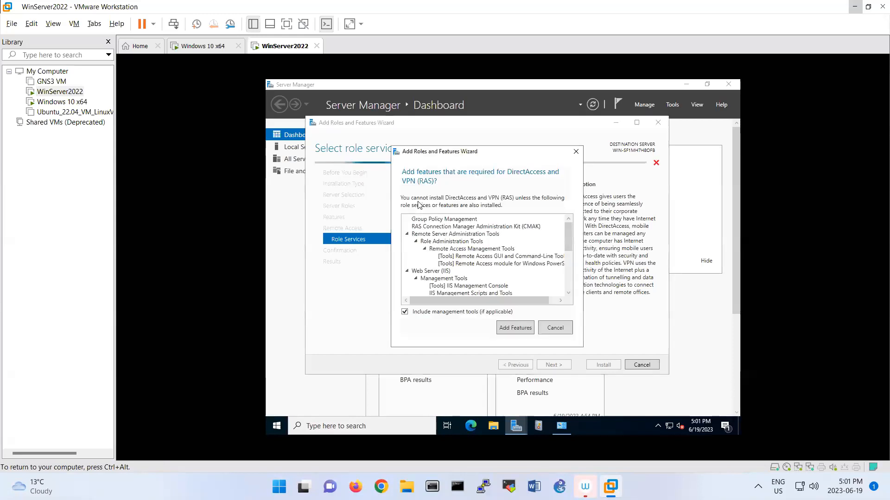
{"action": "left_click", "coordinate": [513, 328]}
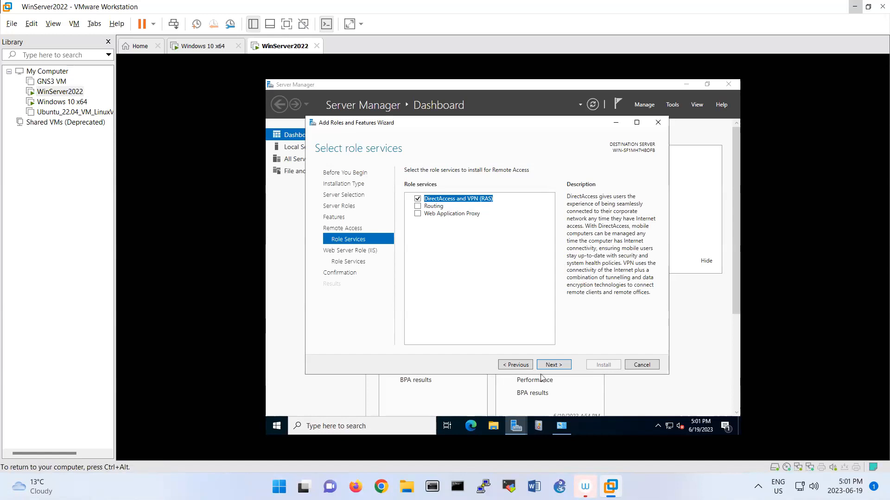
{"action": "left_click", "coordinate": [553, 366]}
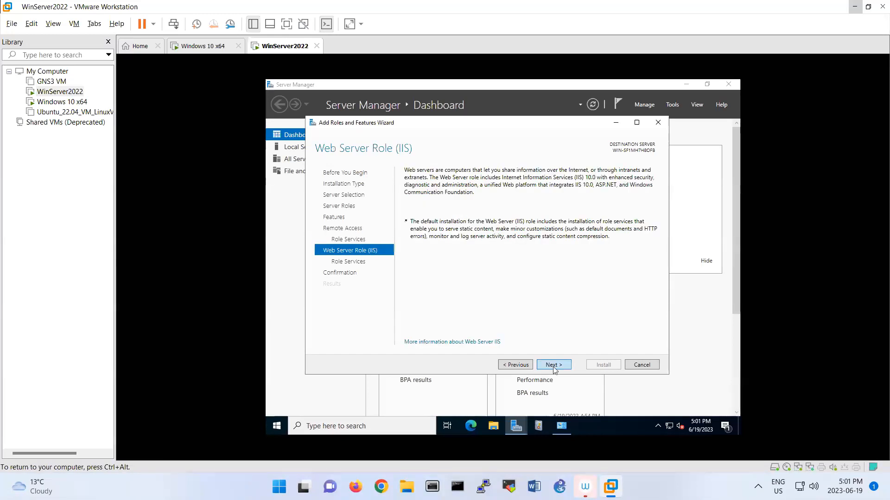
{"action": "left_click", "coordinate": [553, 366]}
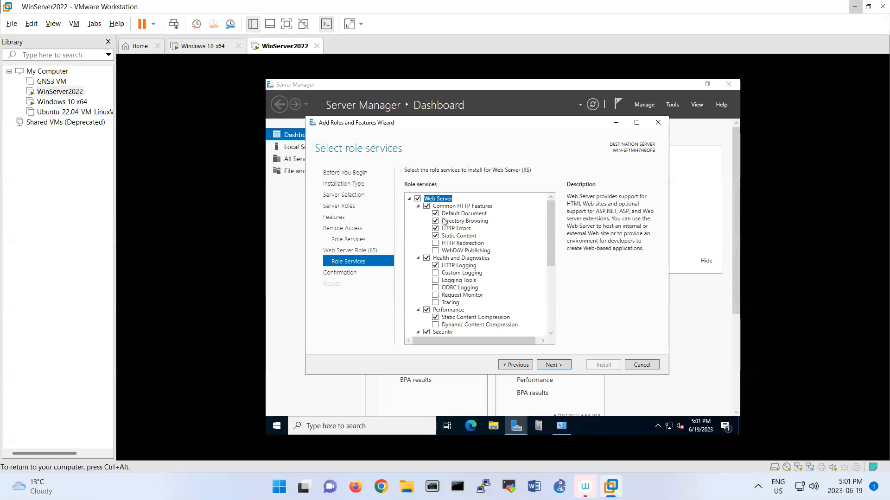
{"action": "scroll", "coordinate": [509, 292], "scroll_direction": "down", "scroll_amount": 3}
{"action": "scroll", "coordinate": [508, 292], "scroll_direction": "down", "scroll_amount": 3}
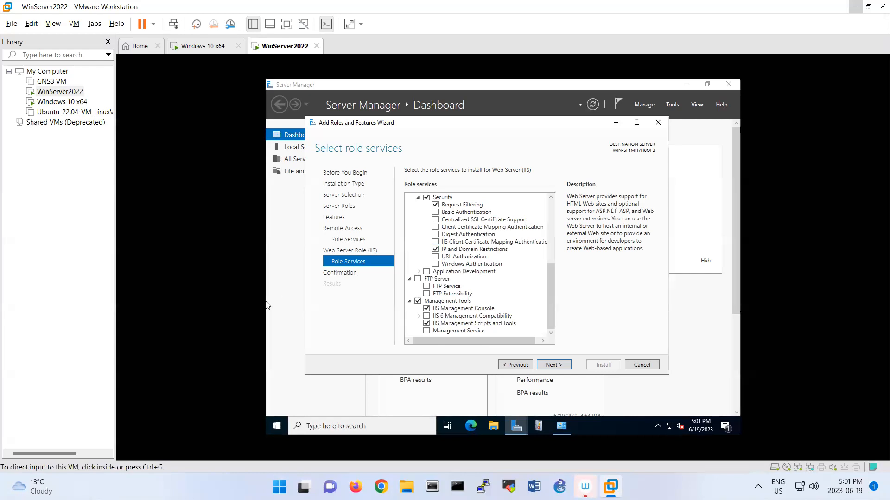
{"action": "left_click", "coordinate": [559, 366]}
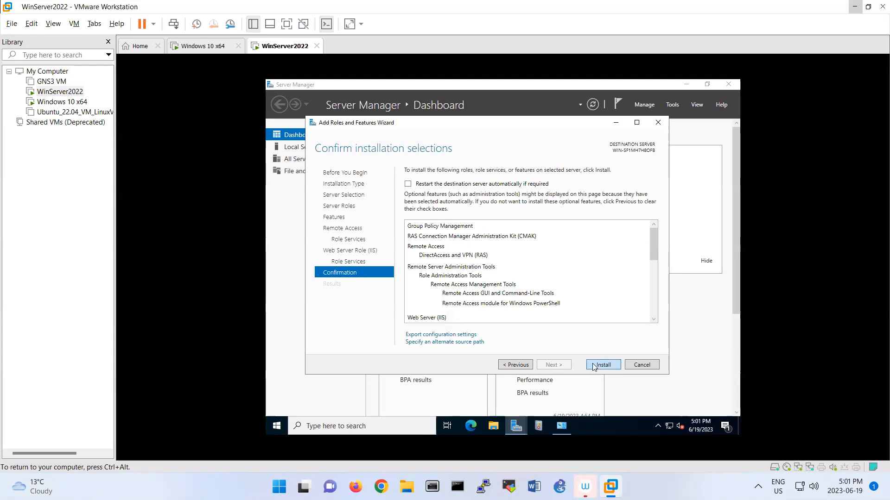
Install the Remote Access and Web Server (IIS) features, then return to Server Manager's Tools list
{"action": "left_click", "coordinate": [594, 366]}
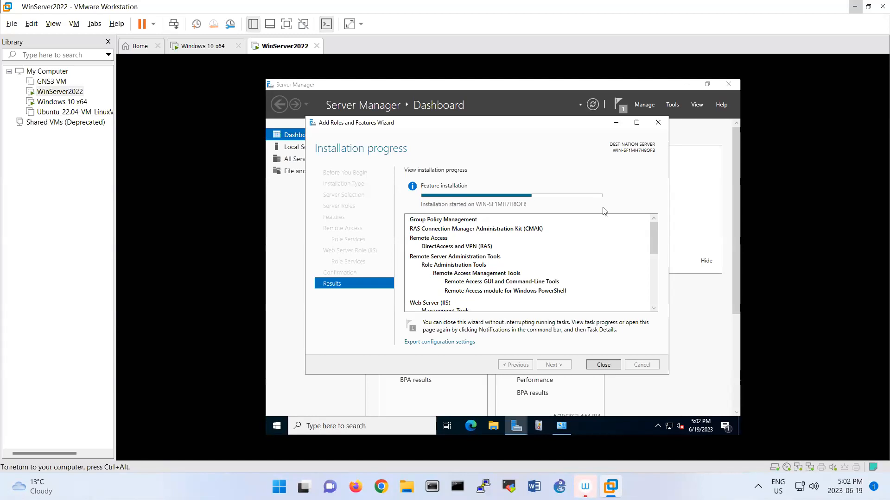
{"action": "left_click", "coordinate": [686, 97]}
{"action": "left_click", "coordinate": [672, 104]}
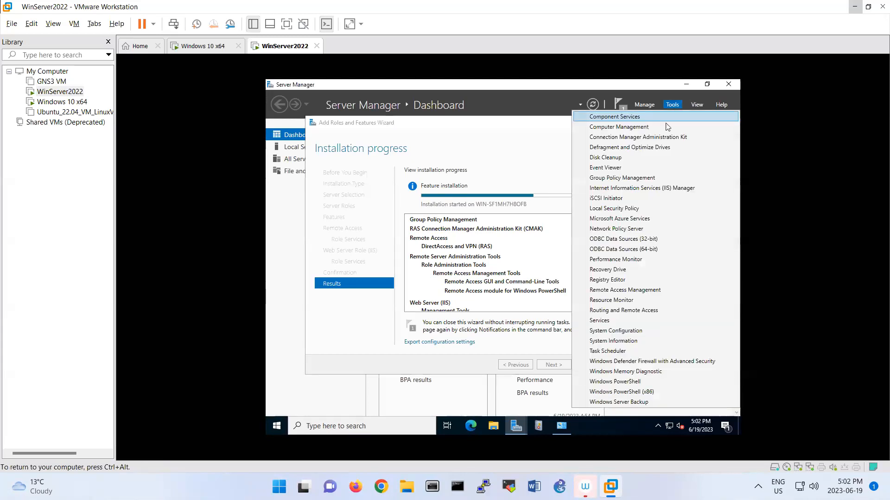
Launch IIS Manager, select the server node, maximize it, and open Server Certificates
{"action": "left_click", "coordinate": [647, 189]}
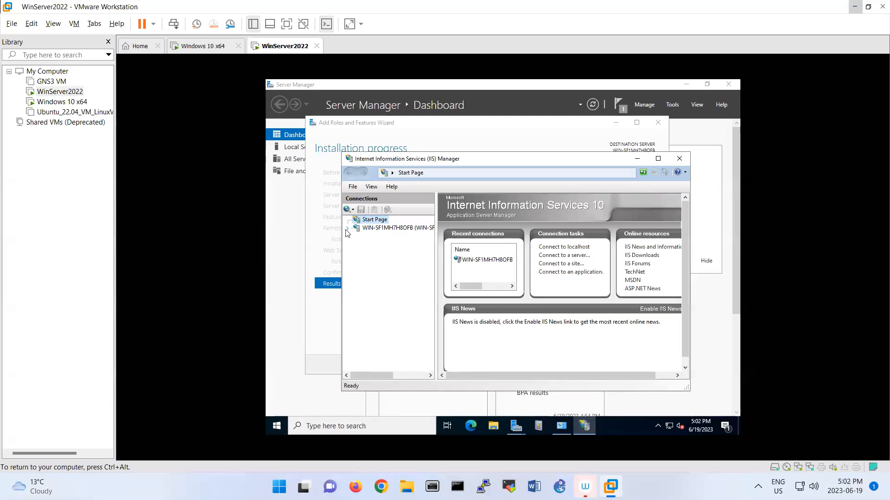
{"action": "left_click", "coordinate": [348, 229]}
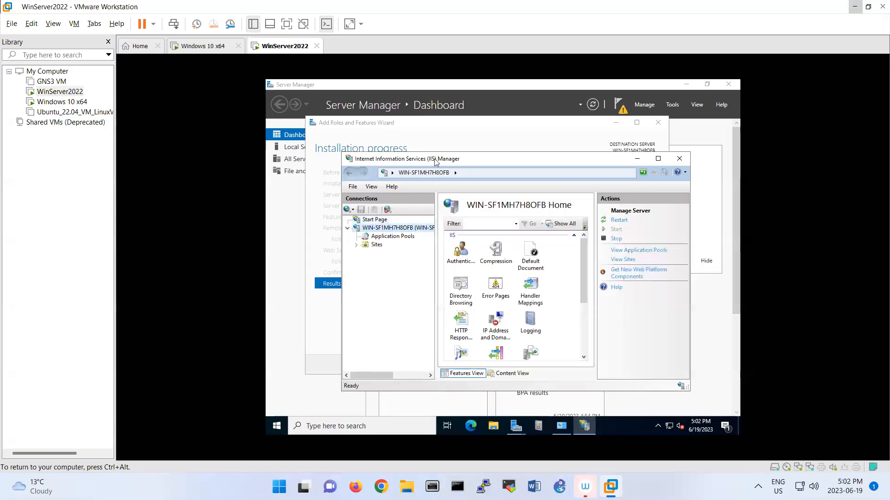
{"action": "double_click", "coordinate": [435, 159]}
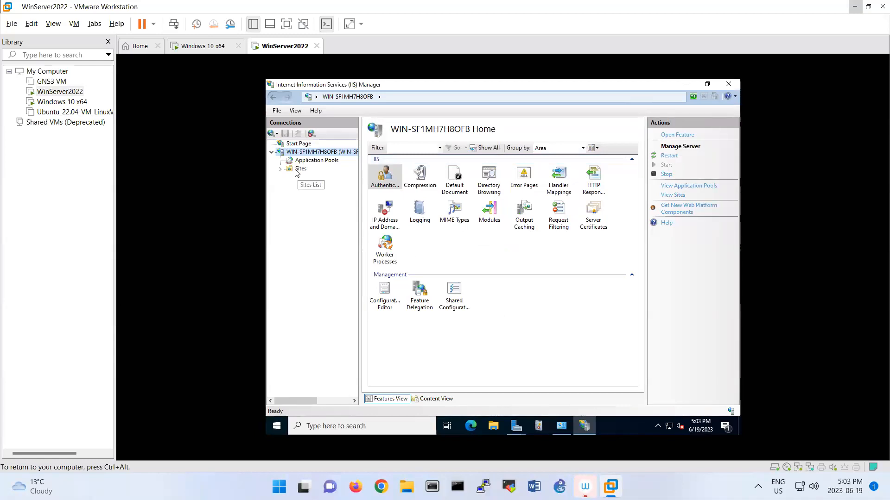
{"action": "double_click", "coordinate": [598, 214]}
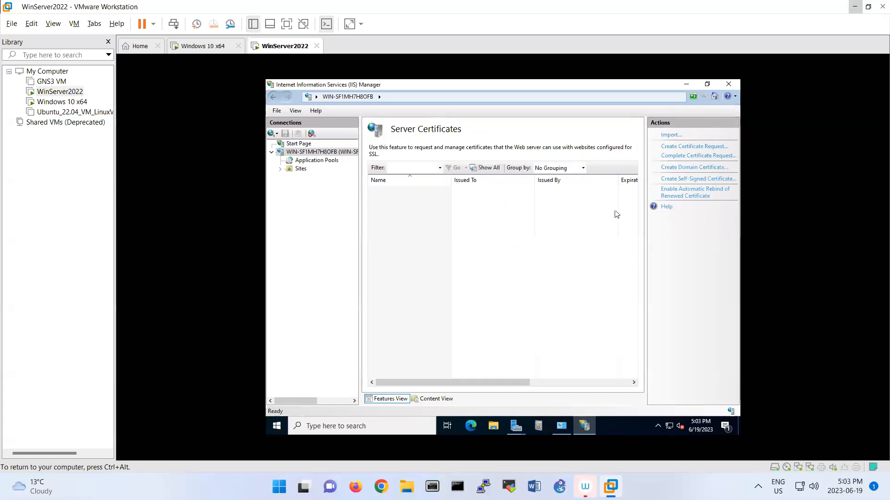
Create a self-signed certificate with friendly name SSTP and view its certificate information
{"action": "left_click", "coordinate": [684, 179]}
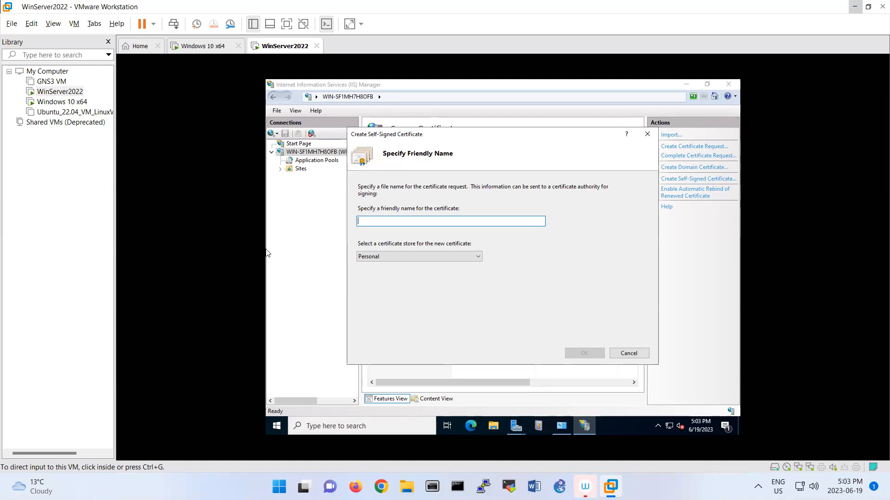
{"action": "left_click", "coordinate": [319, 205]}
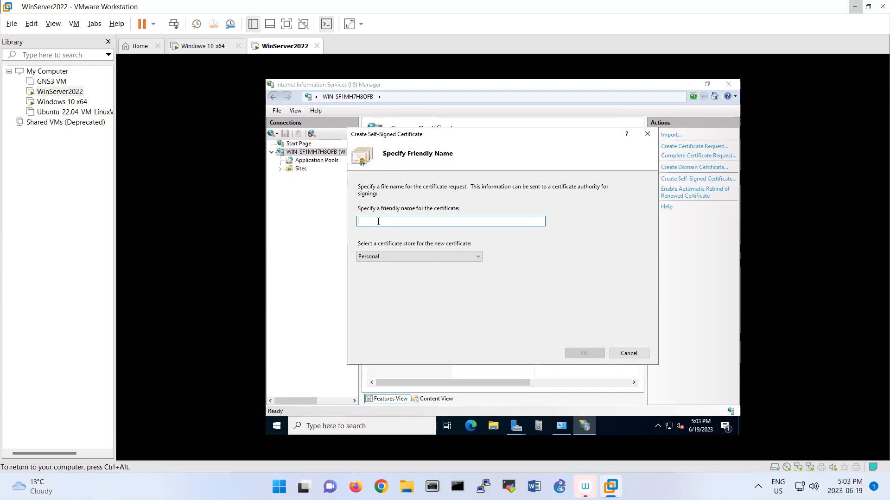
{"action": "type", "text": "SSTP"}
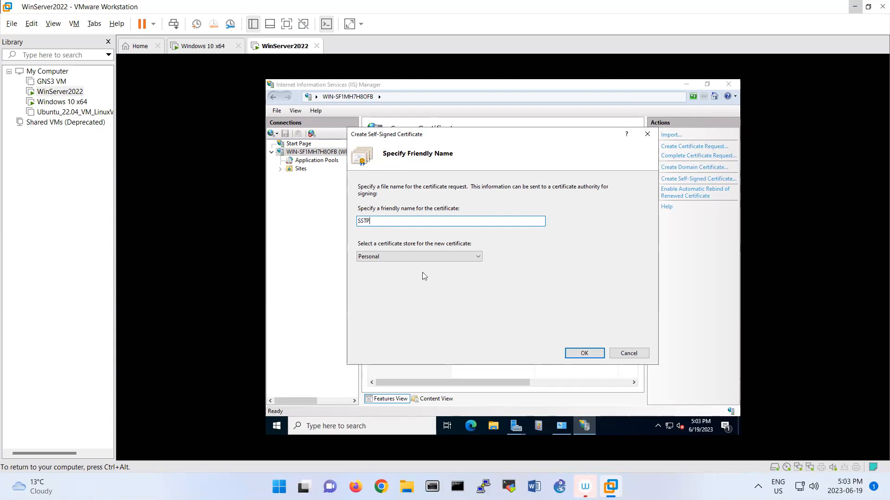
{"action": "left_click", "coordinate": [569, 353]}
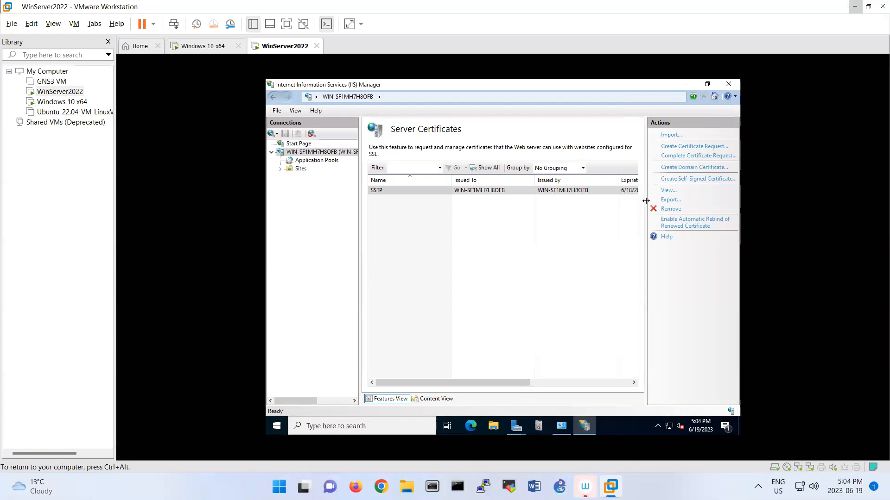
{"action": "left_click", "coordinate": [676, 192]}
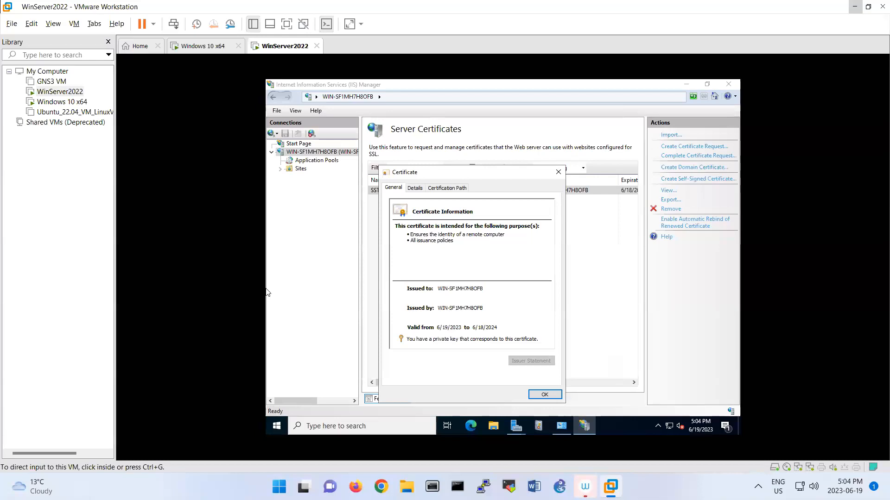
Begin exporting the SSTP certificate from its Details tab without the private key, as DER encoded X.509
{"action": "left_click", "coordinate": [335, 402]}
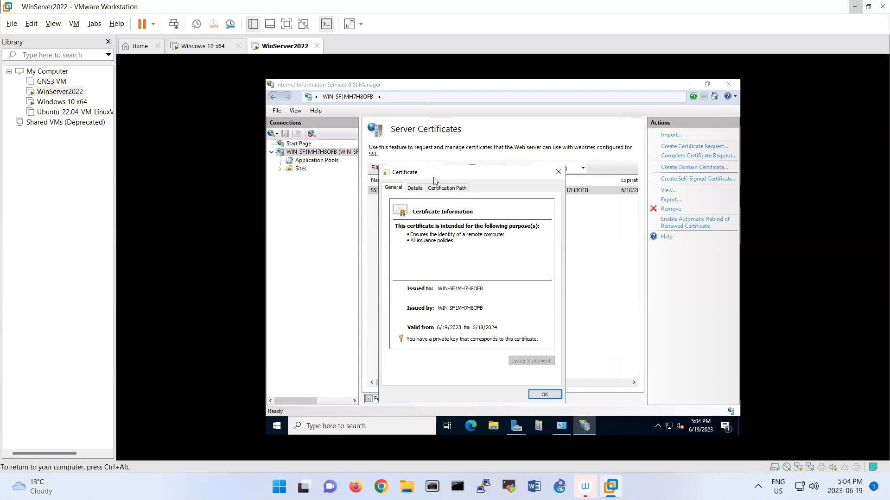
{"action": "left_click", "coordinate": [415, 188]}
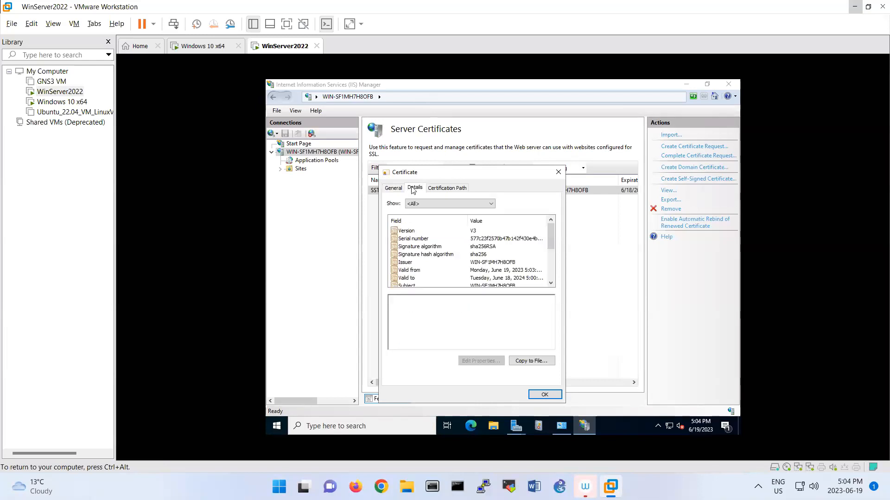
{"action": "left_click", "coordinate": [529, 361]}
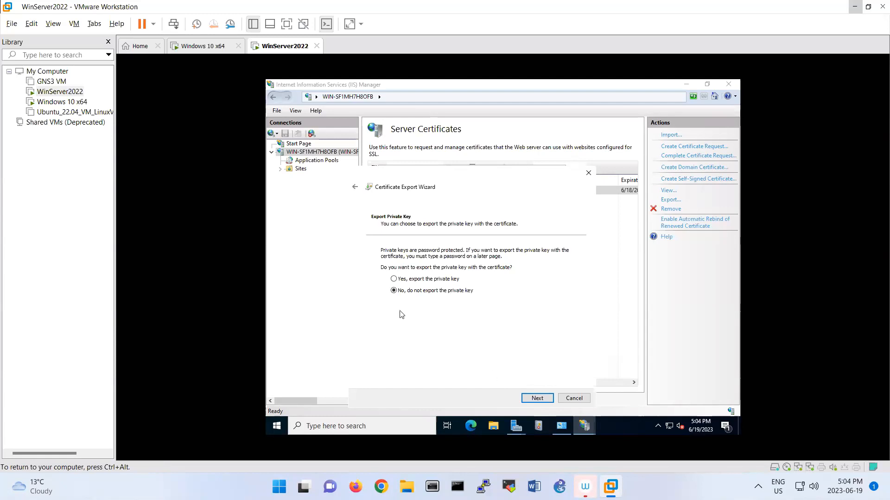
{"action": "left_click", "coordinate": [530, 398]}
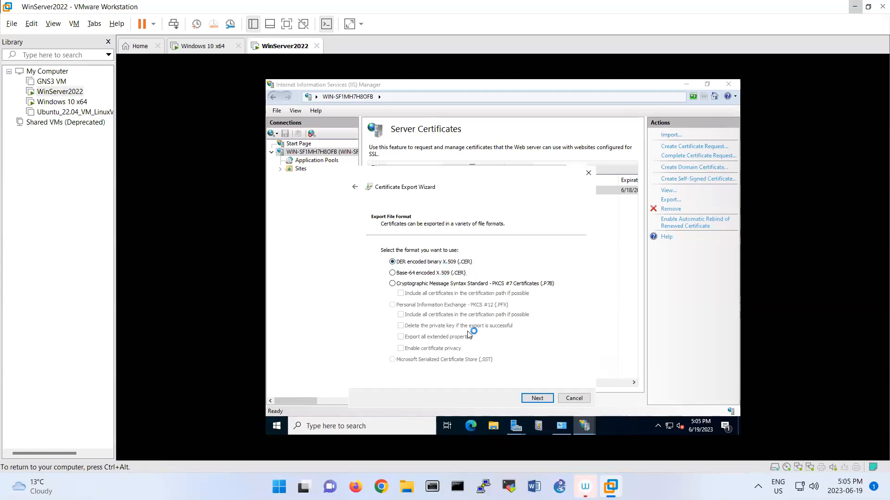
{"action": "left_click", "coordinate": [543, 399]}
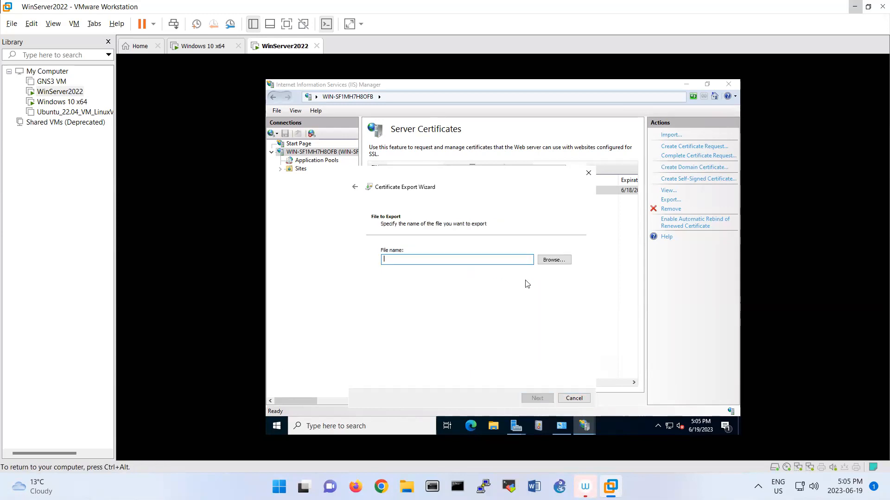
Export the certificate to the Desktop as SignedCert.cer, finish the wizard, and close the certificate dialog
{"action": "left_click", "coordinate": [548, 262]}
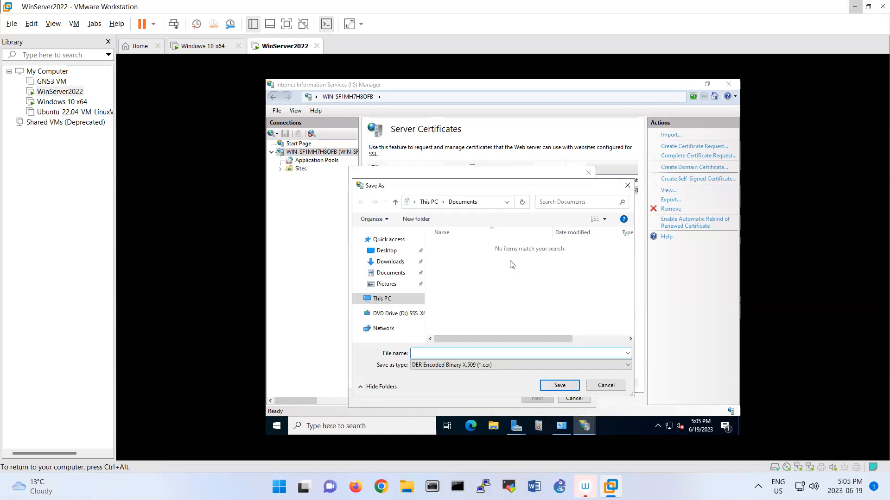
{"action": "left_click", "coordinate": [385, 250]}
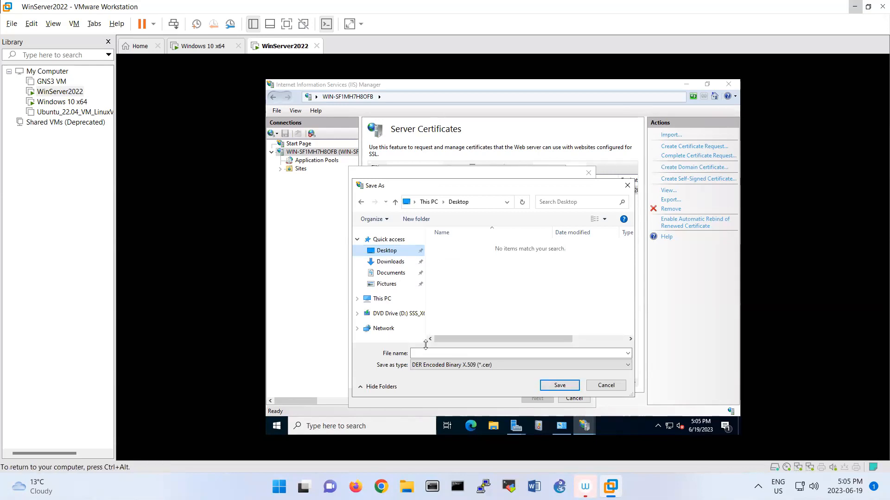
{"action": "left_click", "coordinate": [445, 353]}
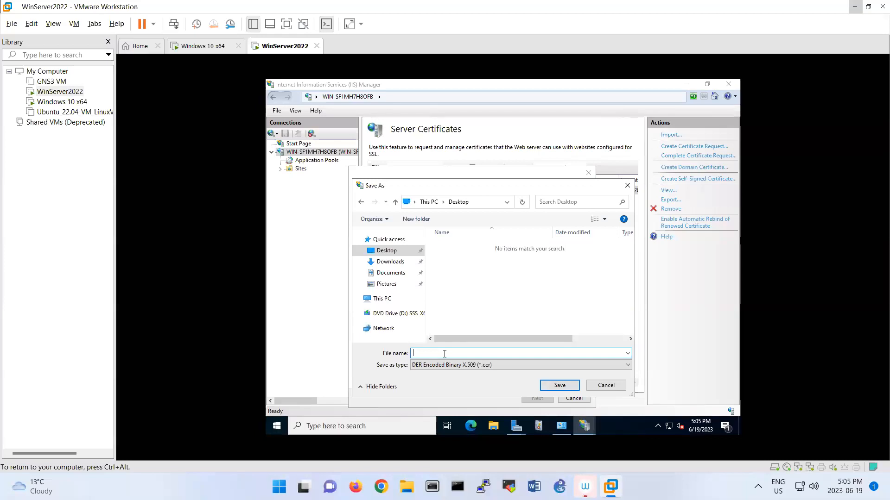
{"action": "type", "text": "ignedCert"}
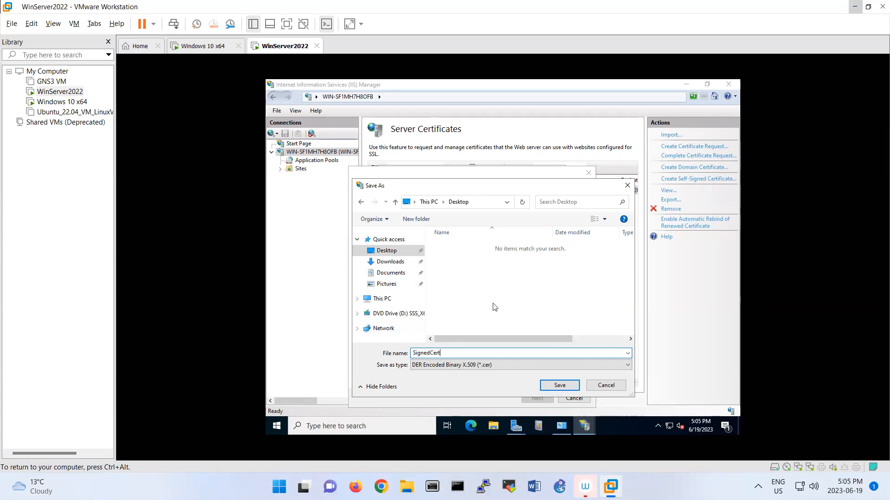
{"action": "left_click", "coordinate": [556, 385]}
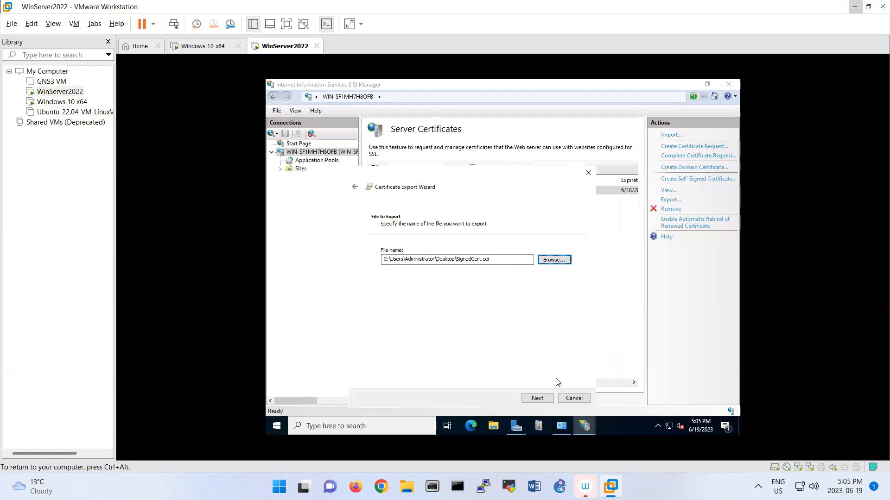
{"action": "left_click", "coordinate": [552, 397]}
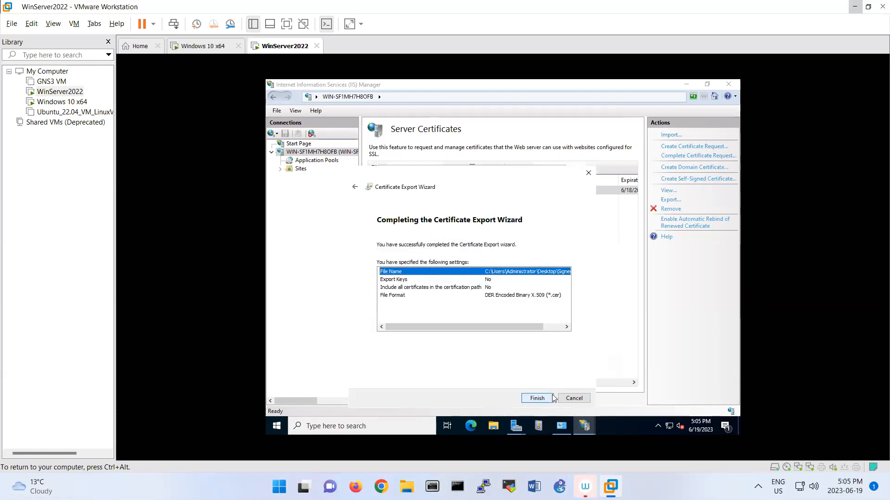
{"action": "left_click", "coordinate": [552, 398]}
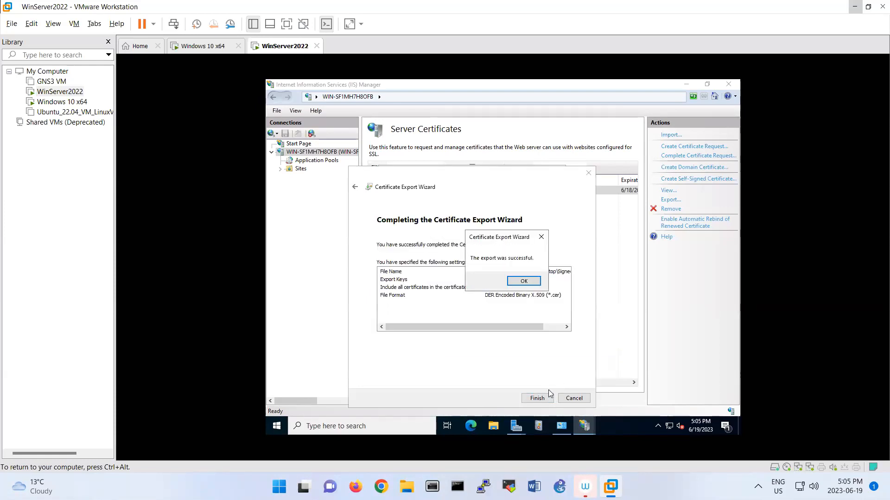
{"action": "left_click", "coordinate": [523, 281]}
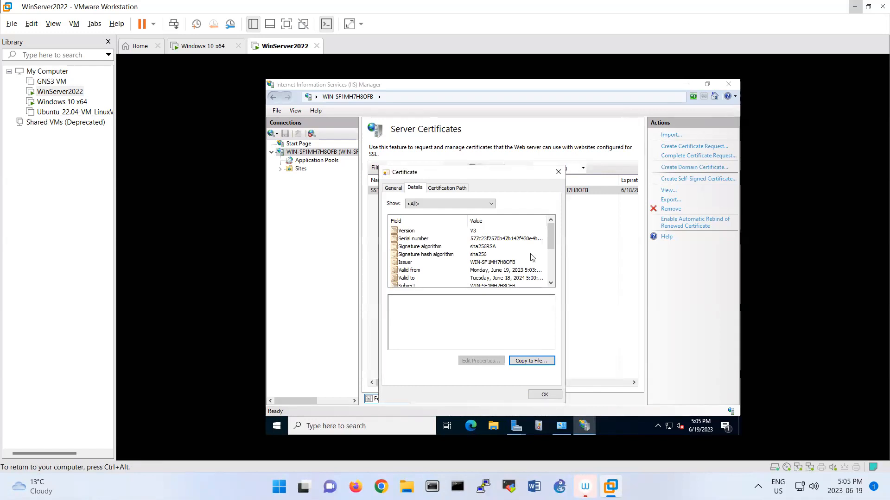
{"action": "left_click", "coordinate": [540, 397]}
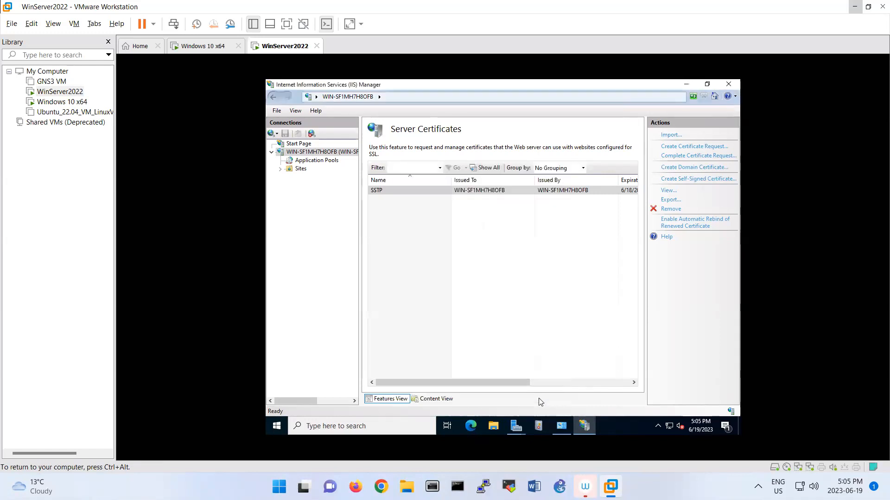
Confirm SignedCert is on the desktop, then restore Server Manager and close the Add Roles wizard
{"action": "left_click", "coordinate": [686, 83]}
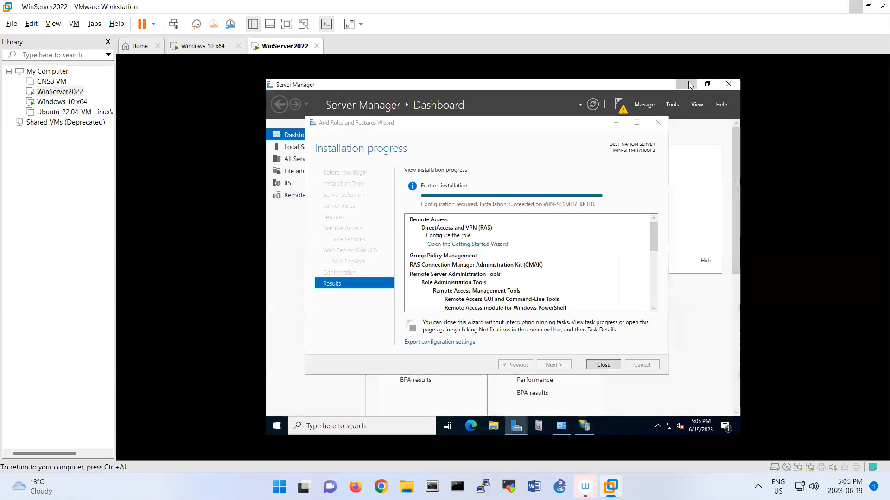
{"action": "left_click", "coordinate": [688, 82]}
{"action": "left_click", "coordinate": [272, 155]}
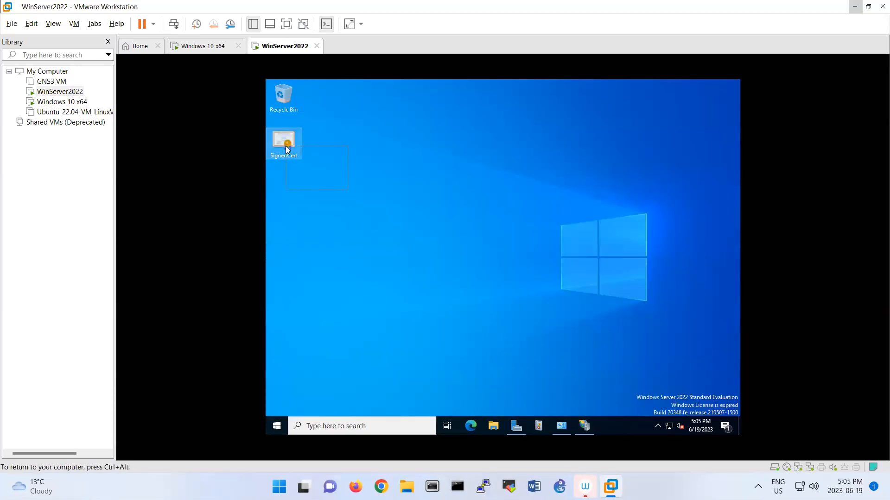
{"action": "left_click", "coordinate": [515, 425]}
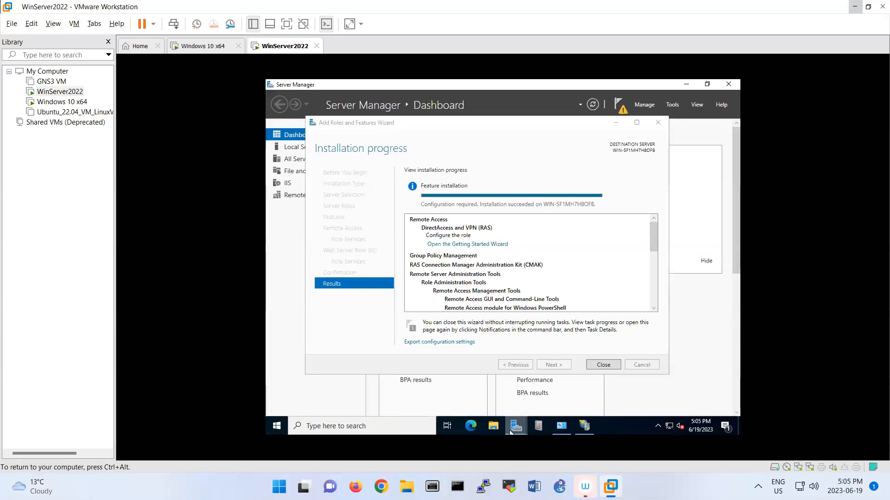
{"action": "left_click", "coordinate": [597, 363]}
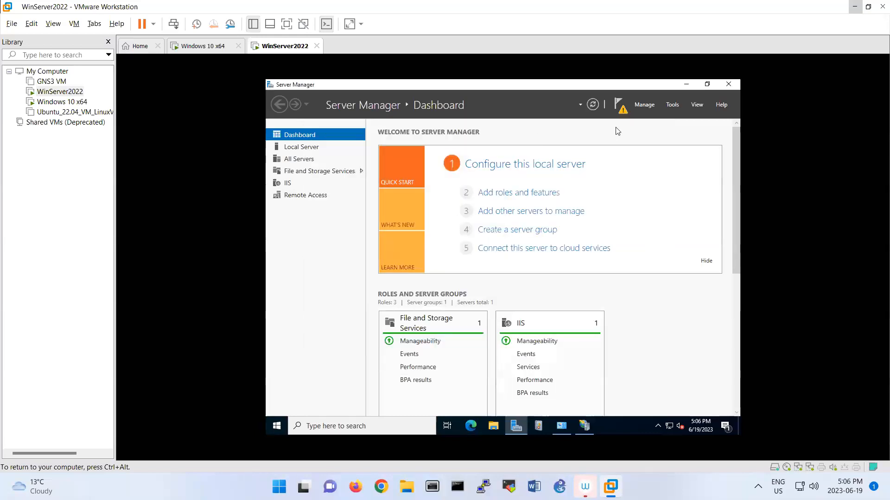
Run the Remote Access post-deployment configuration from notifications and confirm it completed
{"action": "left_click", "coordinate": [619, 106]}
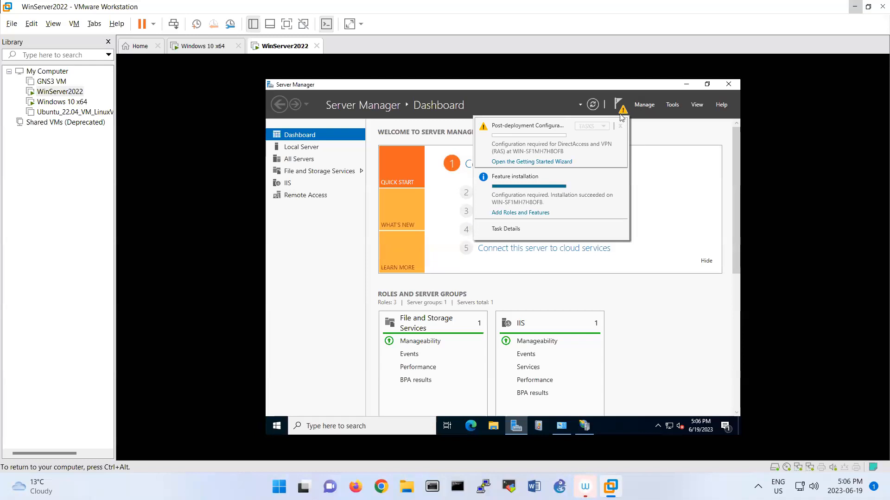
{"action": "left_click", "coordinate": [558, 163]}
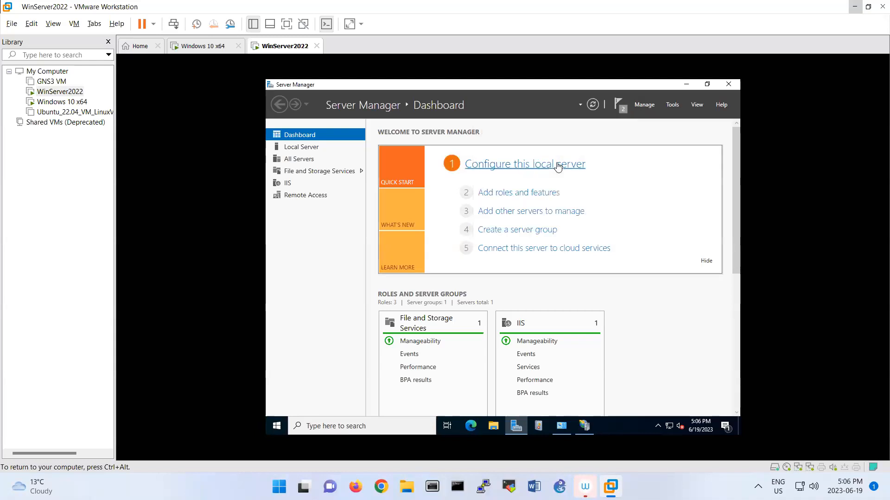
{"action": "left_click", "coordinate": [621, 106]}
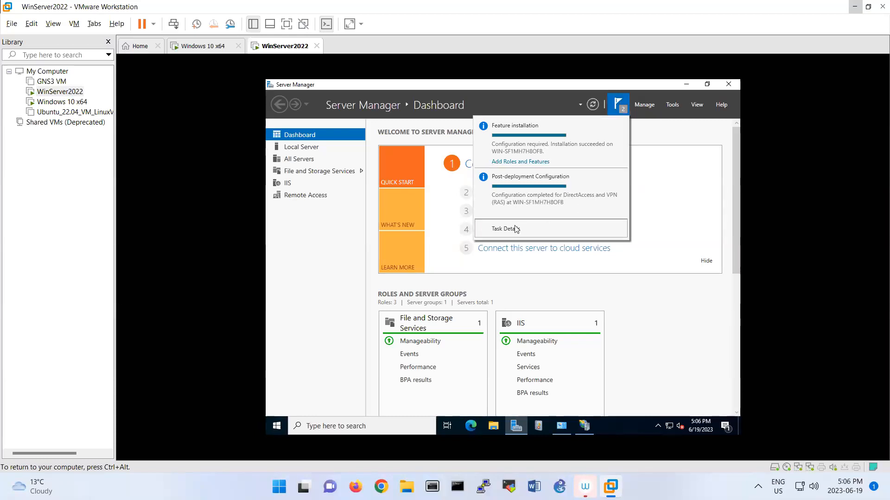
{"action": "left_click", "coordinate": [640, 128]}
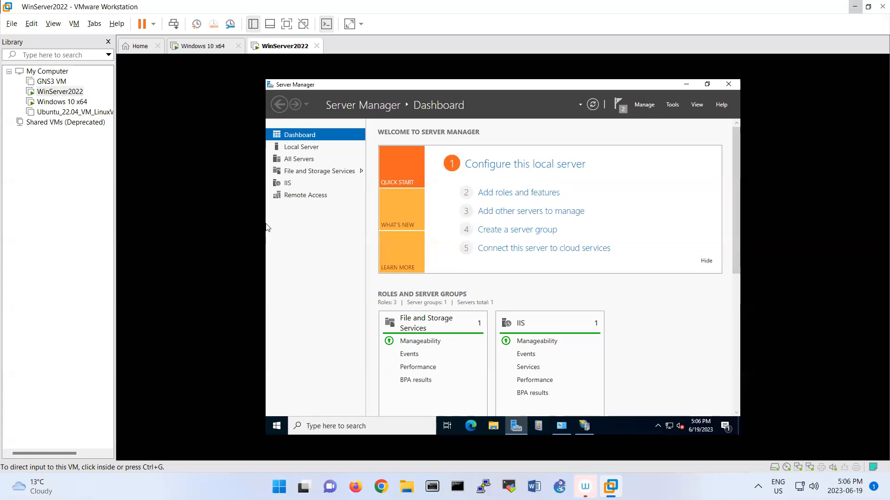
Open Remote Access Management for the server from Server Manager and load DirectAccess and VPN setup
{"action": "left_click", "coordinate": [283, 235]}
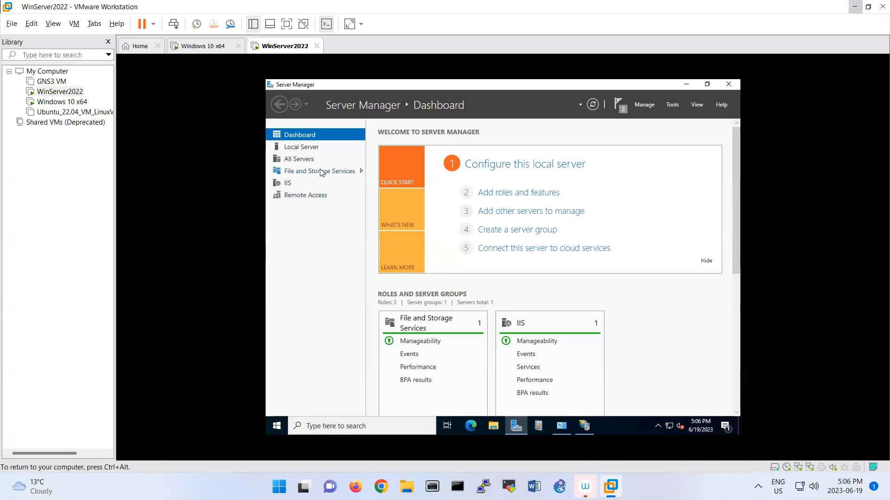
{"action": "left_click", "coordinate": [311, 195]}
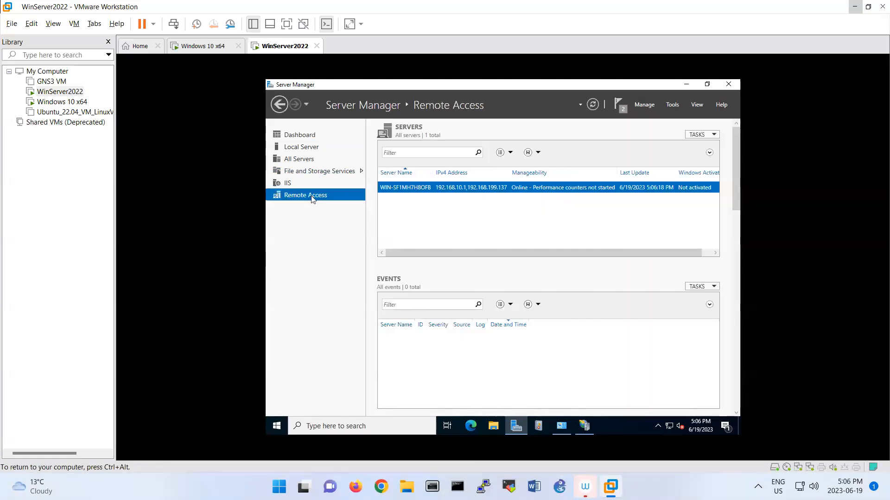
{"action": "right_click", "coordinate": [403, 190]}
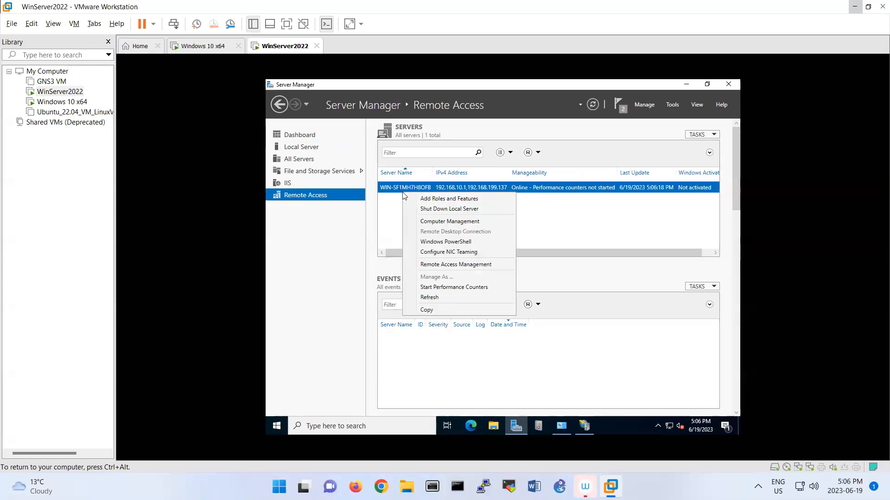
{"action": "left_click", "coordinate": [428, 264]}
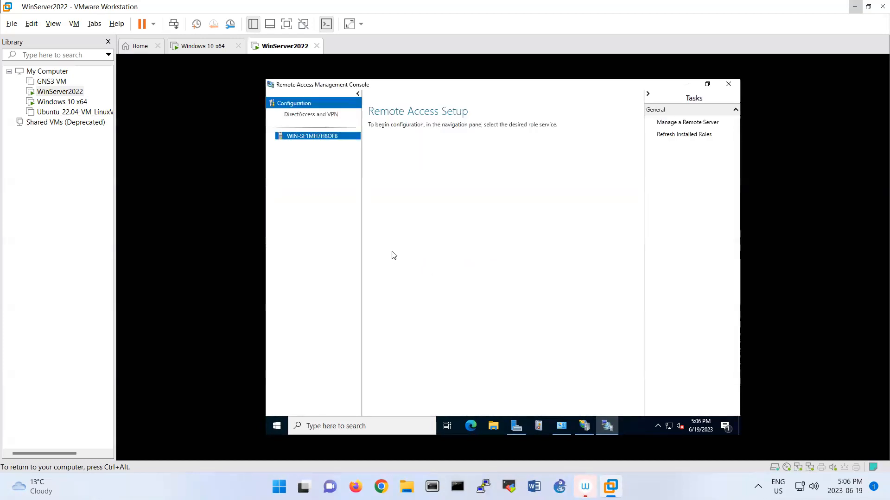
{"action": "left_click", "coordinate": [311, 114]}
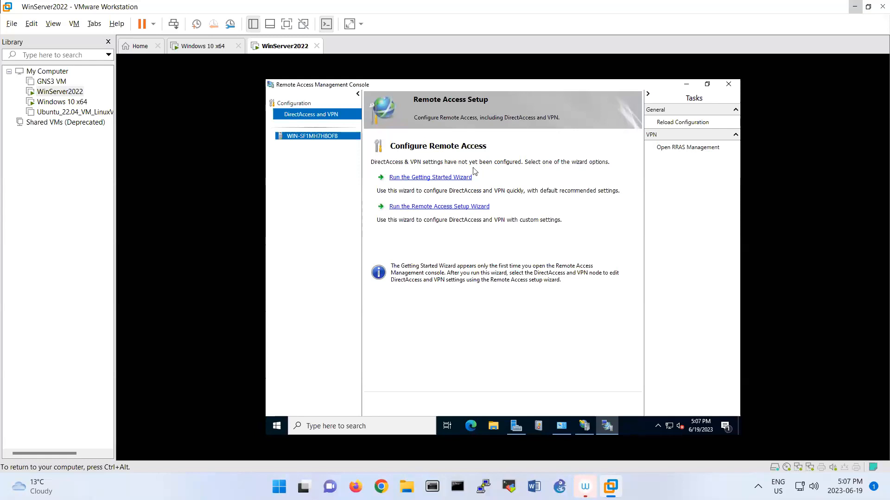
Launch the Getting Started Wizard, close IIS Manager, and bring up Server Manager's Tools list
{"action": "left_click", "coordinate": [440, 179]}
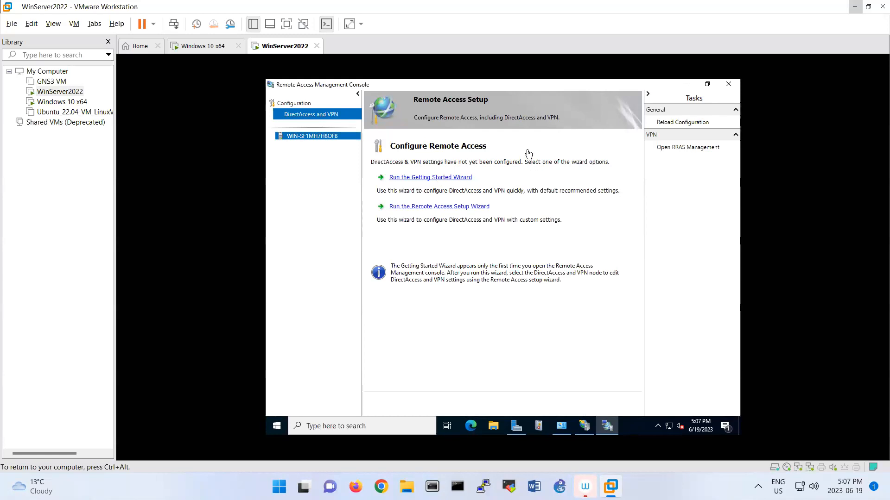
{"action": "left_click", "coordinate": [582, 429]}
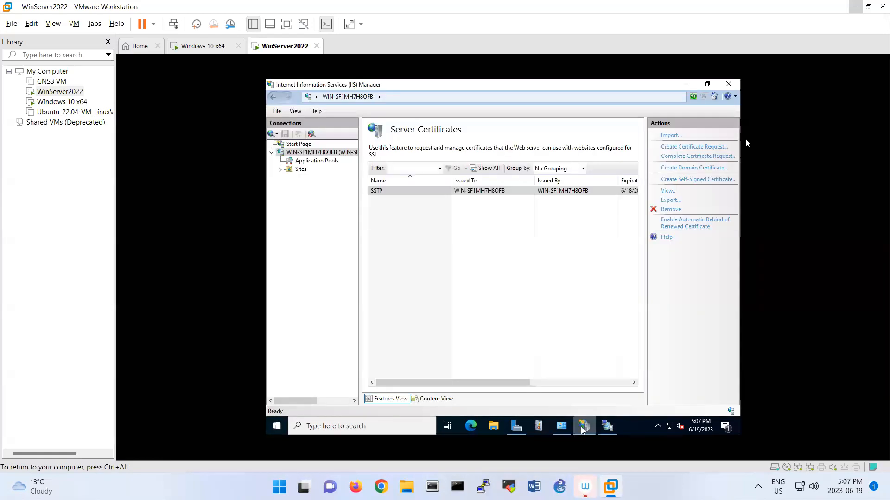
{"action": "left_click", "coordinate": [728, 84]}
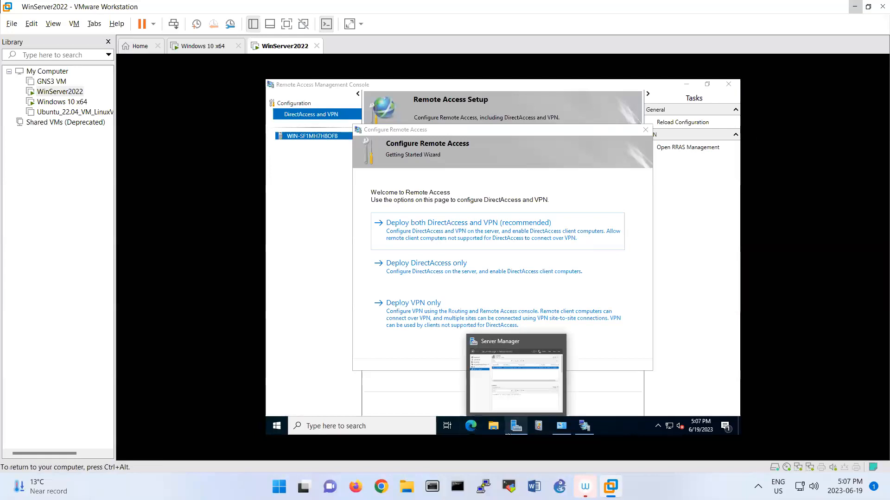
{"action": "left_click", "coordinate": [516, 424]}
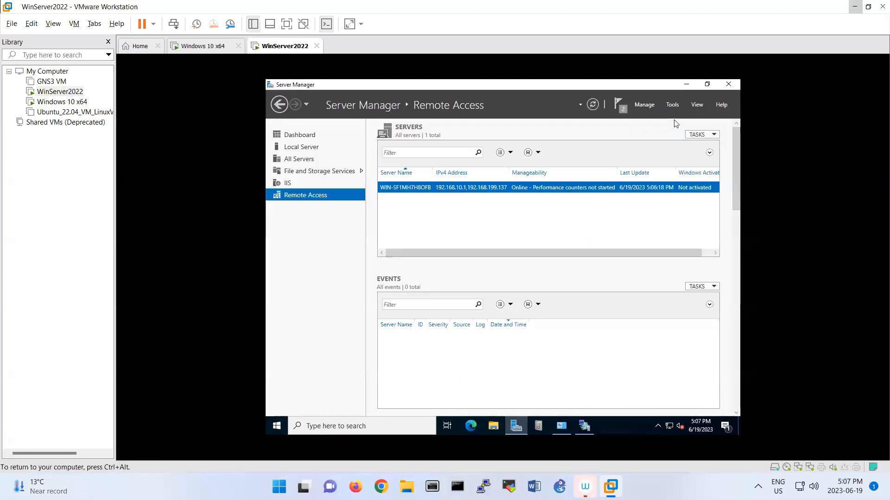
{"action": "left_click", "coordinate": [675, 107]}
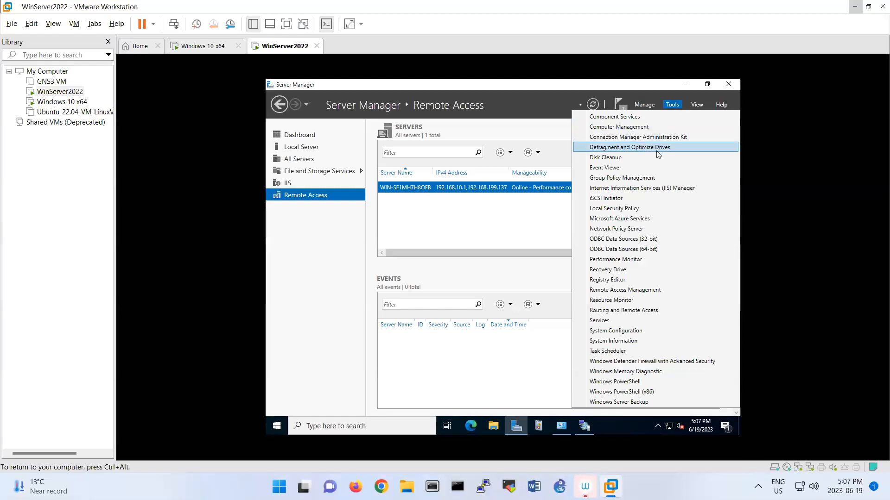
Open the Routing and Remote Access console, move its window lower, and switch between it and the setup wizard
{"action": "left_click", "coordinate": [649, 311]}
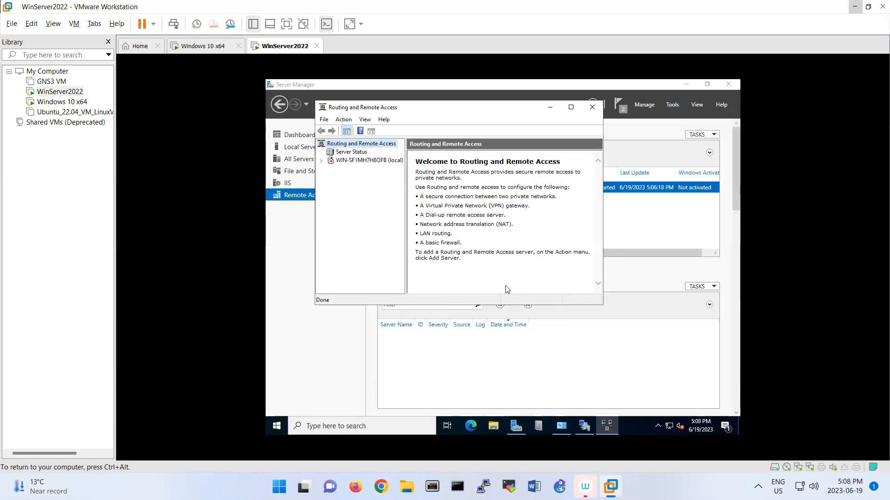
{"action": "left_click_drag", "start_coordinate": [419, 106], "coordinate": [422, 174]}
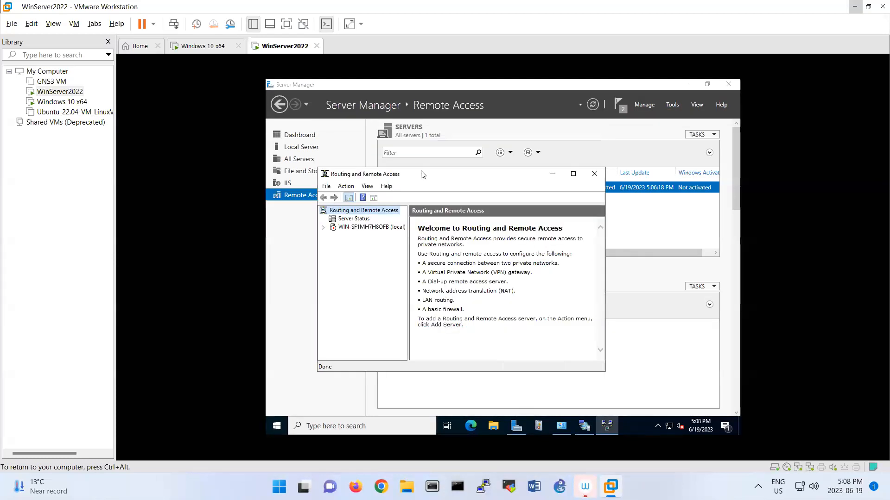
{"action": "left_click", "coordinate": [582, 431]}
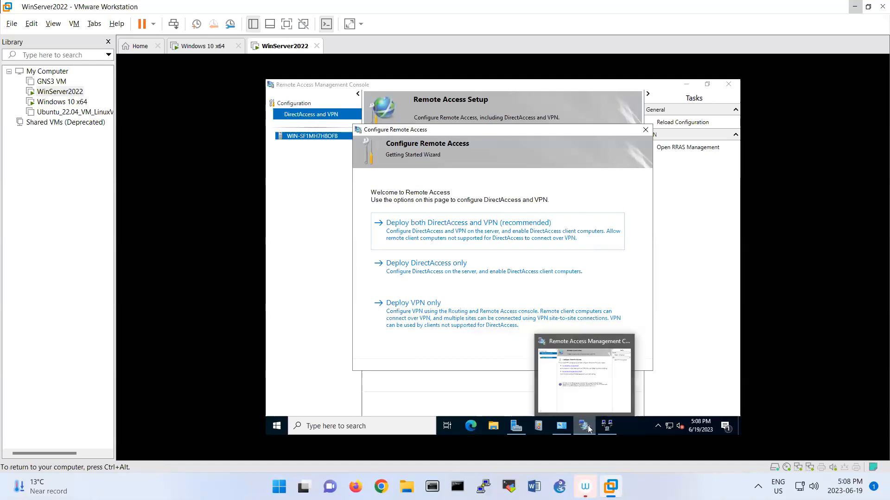
{"action": "left_click", "coordinate": [607, 426]}
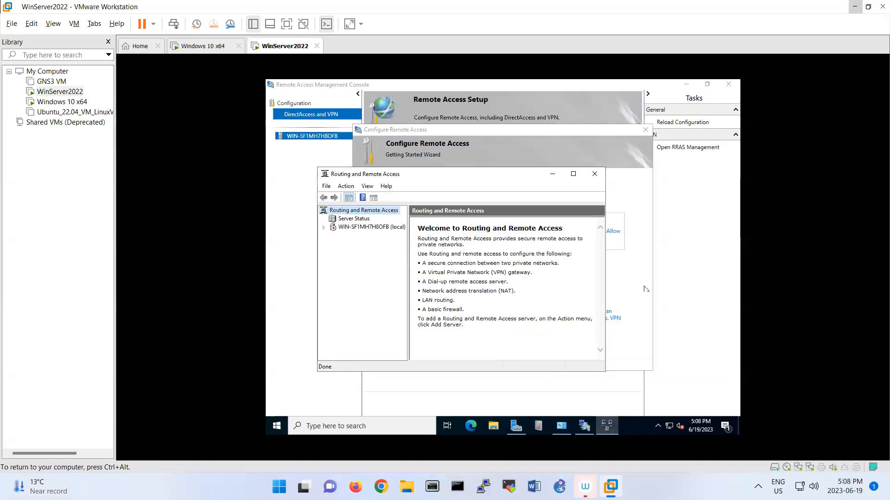
Choose Deploy VPN only in the Configure Remote Access wizard so the Routing and Remote Access console opens
{"action": "left_click", "coordinate": [552, 174]}
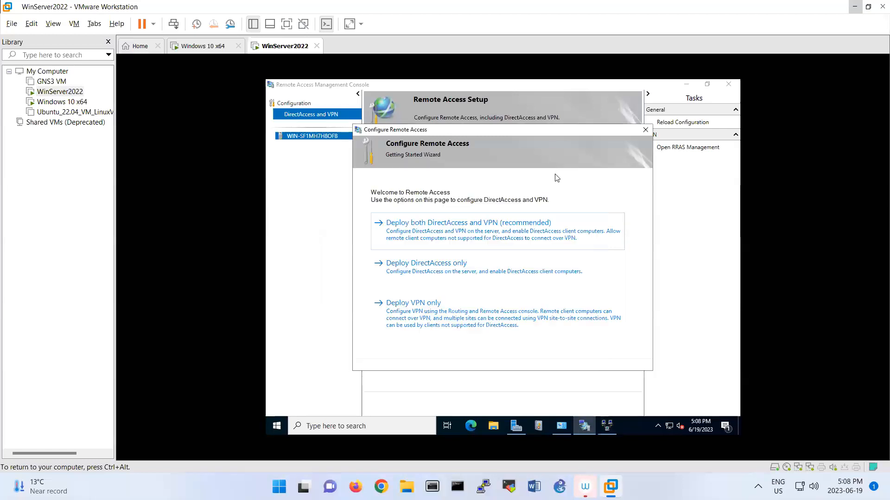
{"action": "left_click", "coordinate": [495, 316]}
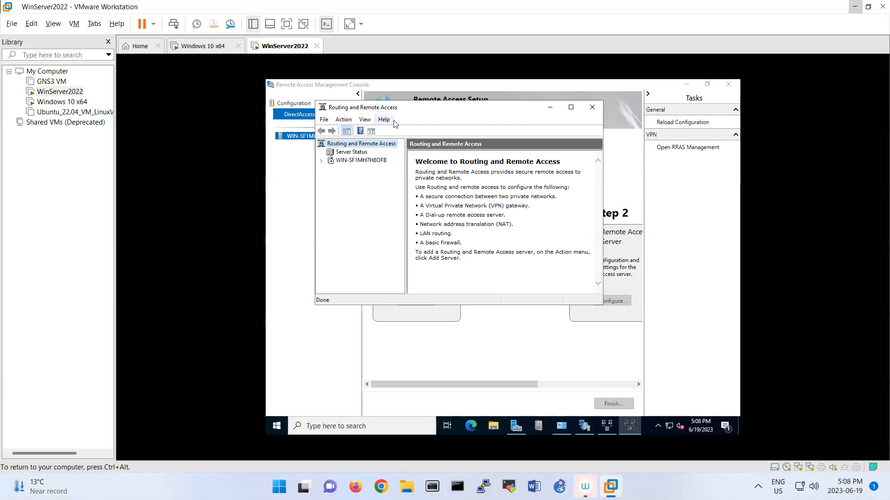
{"action": "left_click", "coordinate": [266, 159]}
Start Configure and Enable Routing and Remote Access on the local server and choose Custom configuration
{"action": "right_click", "coordinate": [339, 161]}
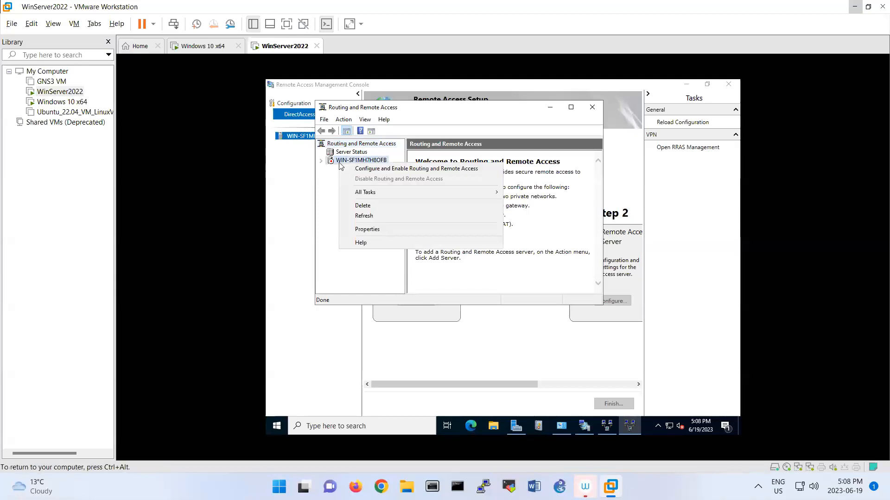
{"action": "left_click", "coordinate": [357, 170]}
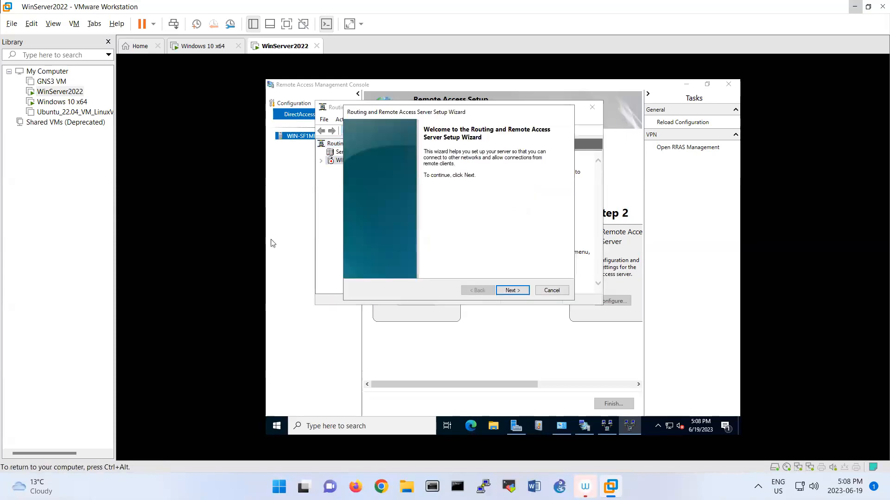
{"action": "left_click", "coordinate": [506, 290]}
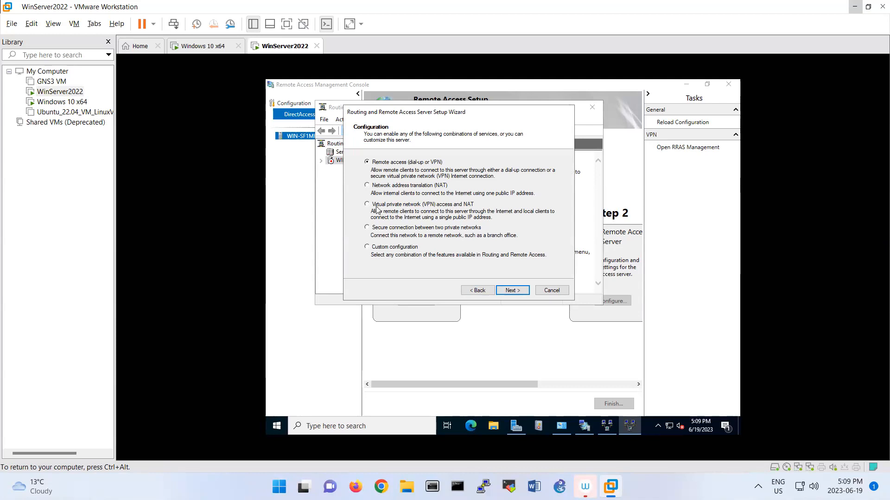
{"action": "left_click", "coordinate": [382, 250]}
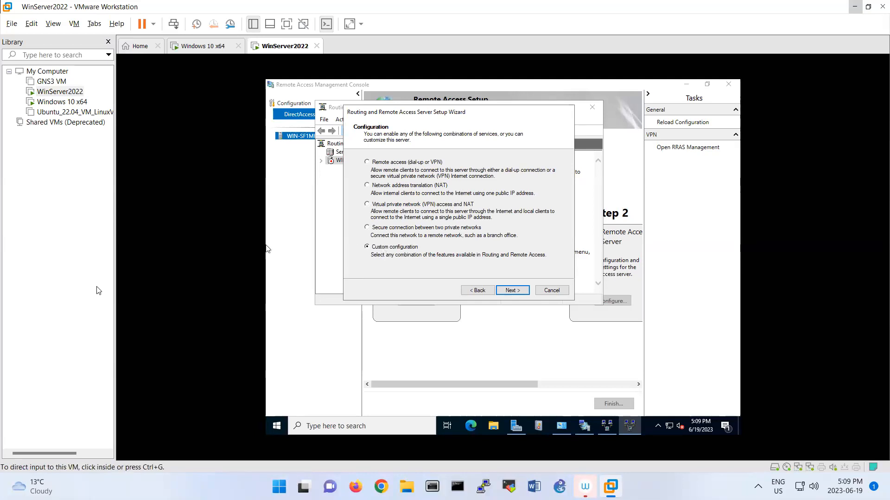
{"action": "left_click", "coordinate": [511, 290]}
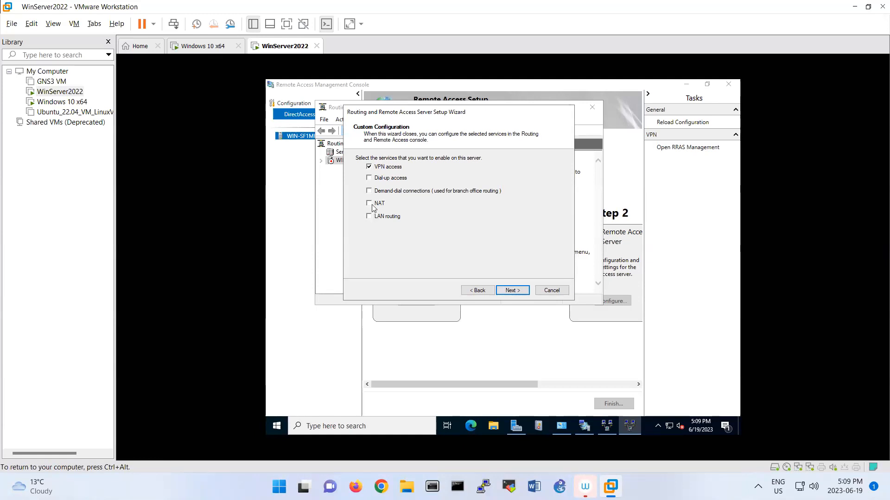
Enable only VPN access, finish the wizard and start the Routing and Remote Access service
{"action": "key", "text": "ctrl+alt"}
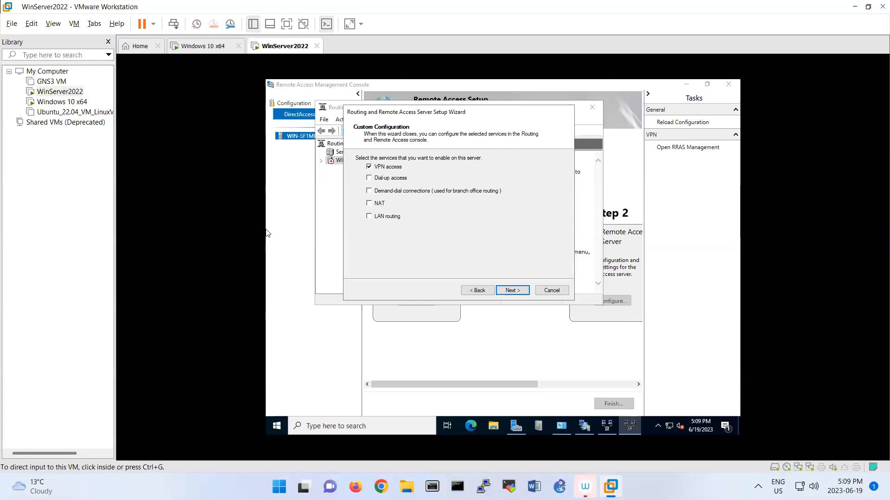
{"action": "left_click", "coordinate": [318, 190]}
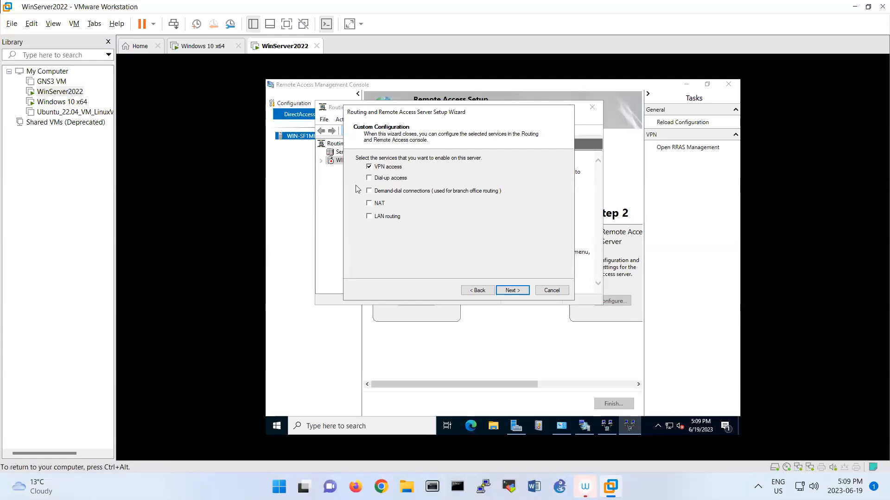
{"action": "left_click", "coordinate": [515, 293]}
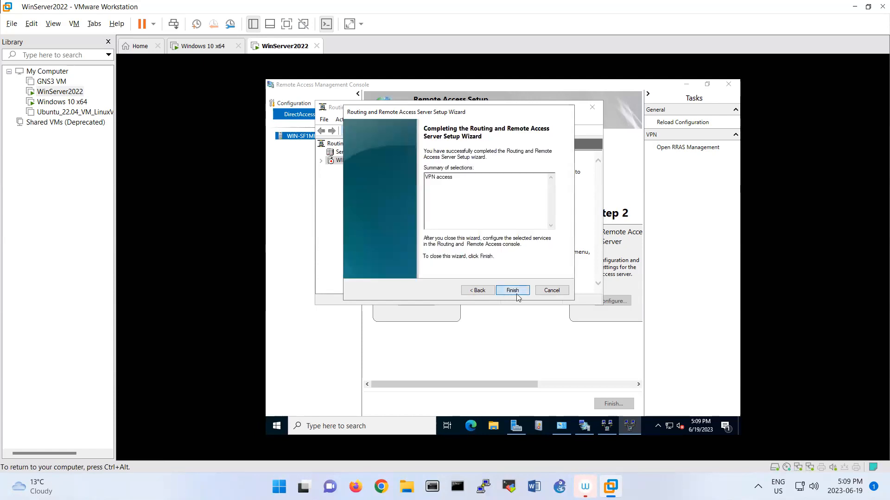
{"action": "left_click", "coordinate": [513, 291]}
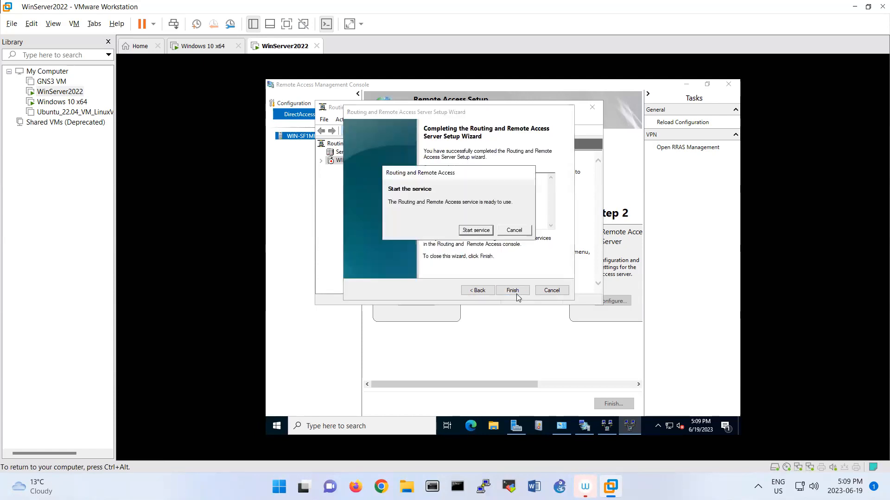
{"action": "left_click", "coordinate": [476, 230]}
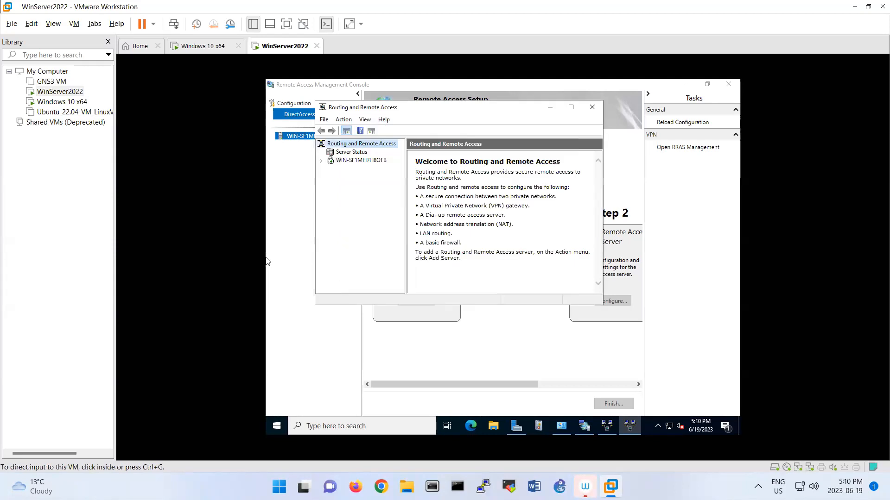
Open the server's Routing and Remote Access Properties at the Security tab
{"action": "left_click", "coordinate": [330, 244]}
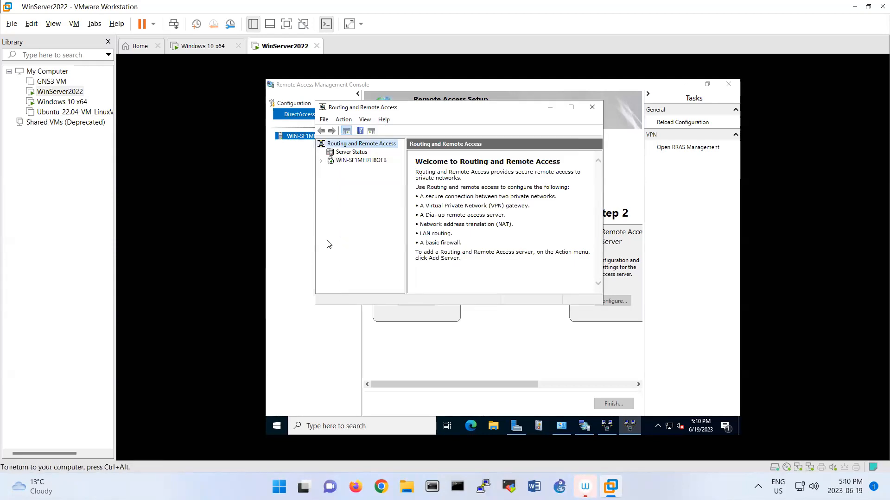
{"action": "right_click", "coordinate": [332, 162]}
{"action": "left_click", "coordinate": [360, 239]}
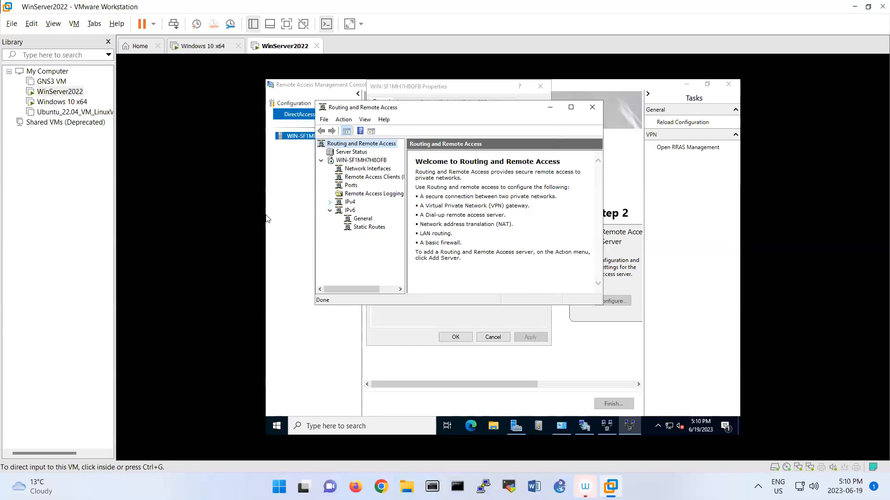
{"action": "right_click", "coordinate": [359, 161]}
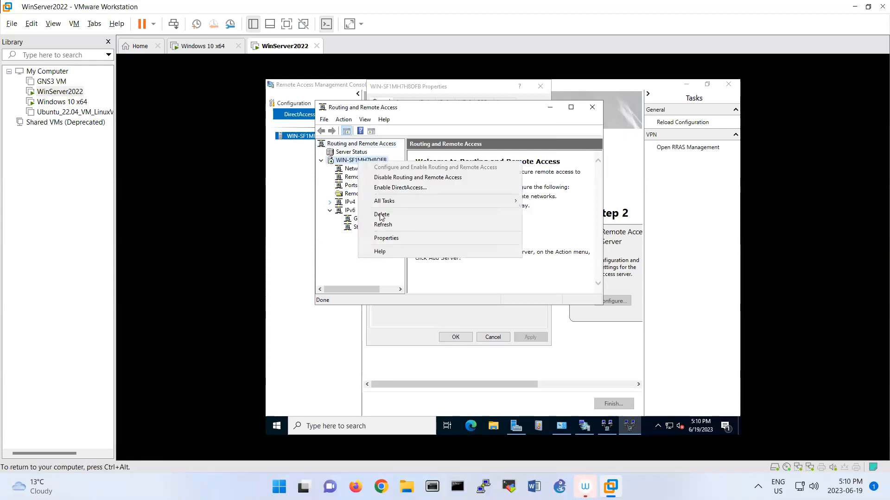
{"action": "left_click", "coordinate": [384, 239]}
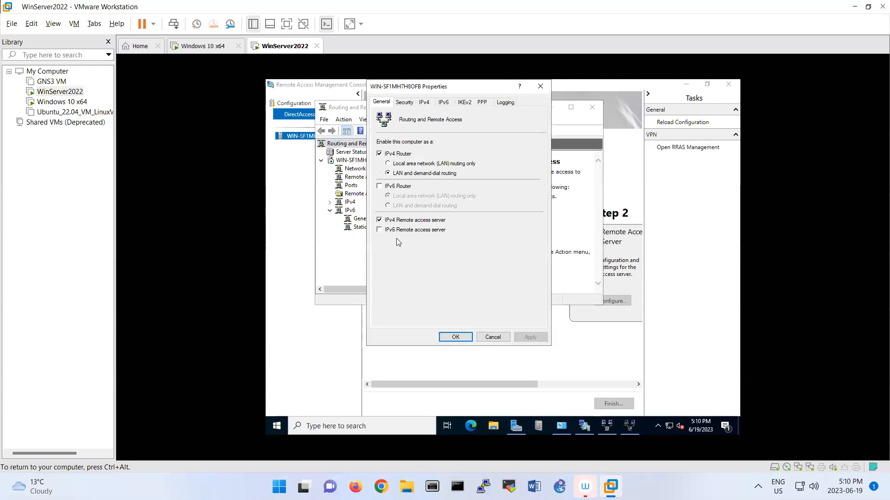
{"action": "left_click", "coordinate": [406, 105]}
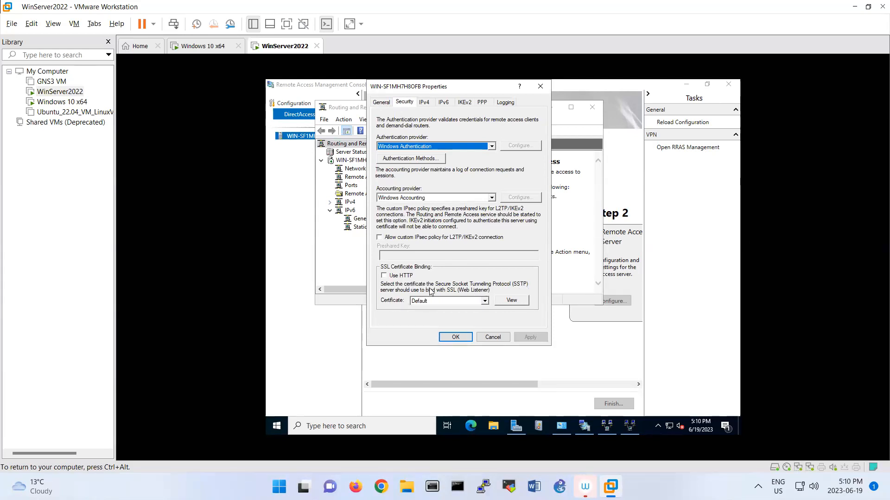
Pick the WIN-SF1MH7H8OFB certificate for SSTP binding, review its details, then show IPv4 settings
{"action": "left_click", "coordinate": [480, 303]}
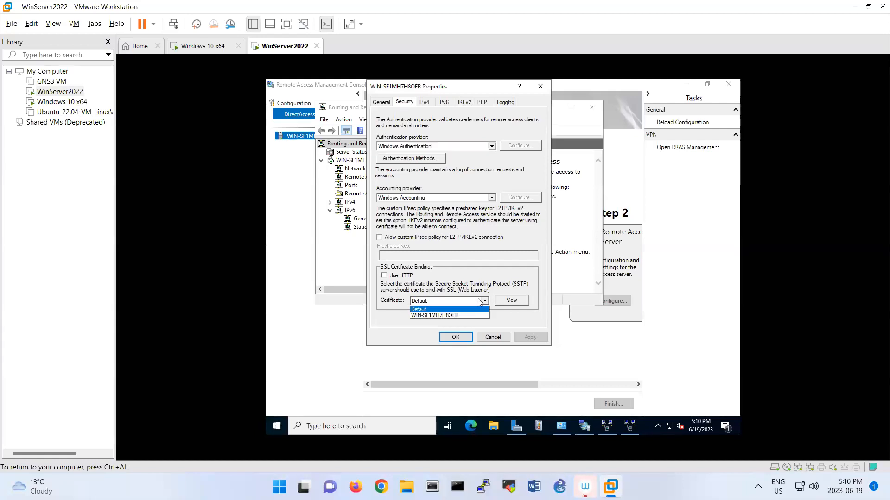
{"action": "left_click", "coordinate": [457, 316]}
{"action": "left_click", "coordinate": [505, 303]}
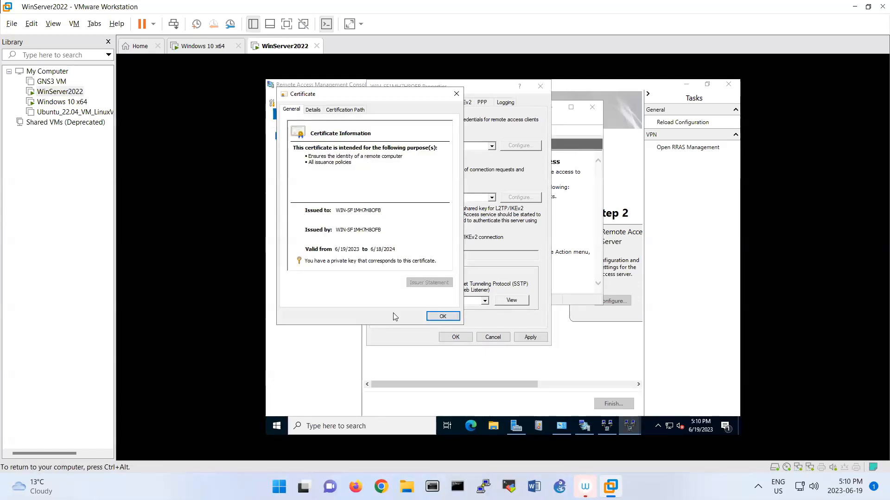
{"action": "left_click", "coordinate": [439, 317]}
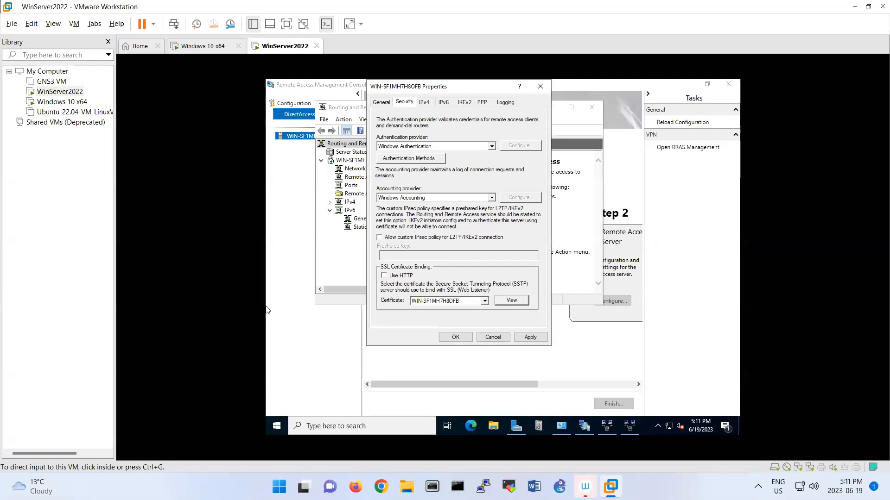
{"action": "left_click", "coordinate": [424, 103]}
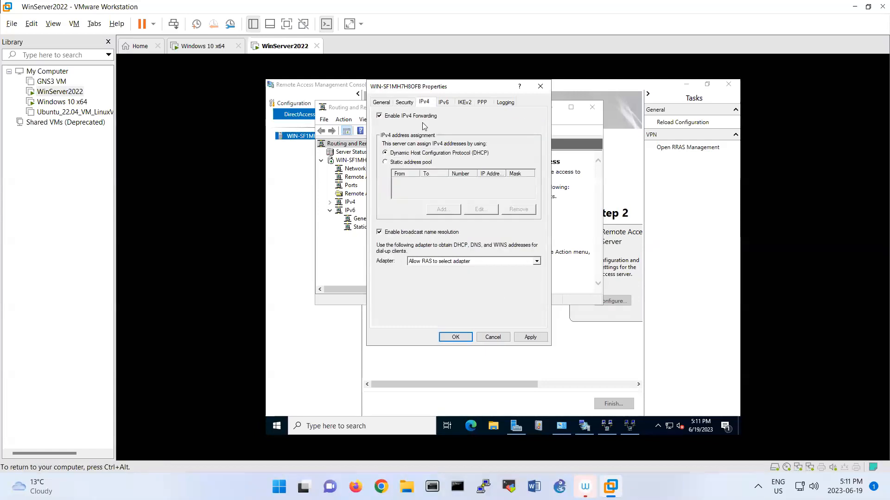
Add a static address pool ranging from 10.10.10.1 to 10.10.10.10
{"action": "left_click", "coordinate": [401, 165]}
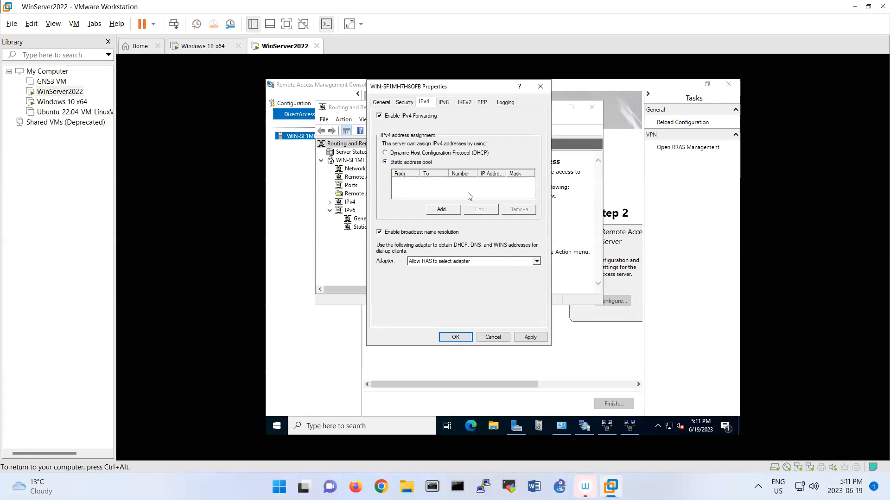
{"action": "left_click", "coordinate": [455, 209]}
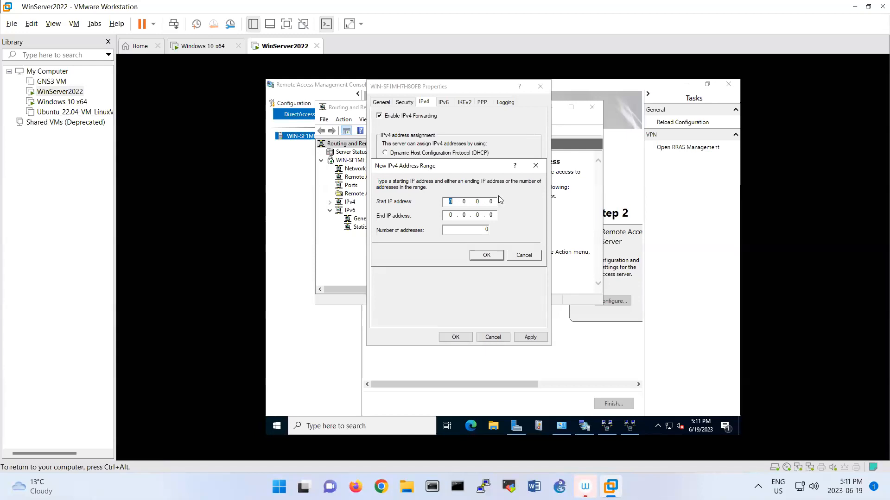
{"action": "left_click", "coordinate": [448, 202]}
{"action": "double_click", "coordinate": [448, 201]}
{"action": "type", "text": "10 "}
{"action": "type", "text": ". 10 . 10 . 1"}
{"action": "key", "text": "Tab"}
{"action": "type", "text": "10 . 10 . 10 . 10"}
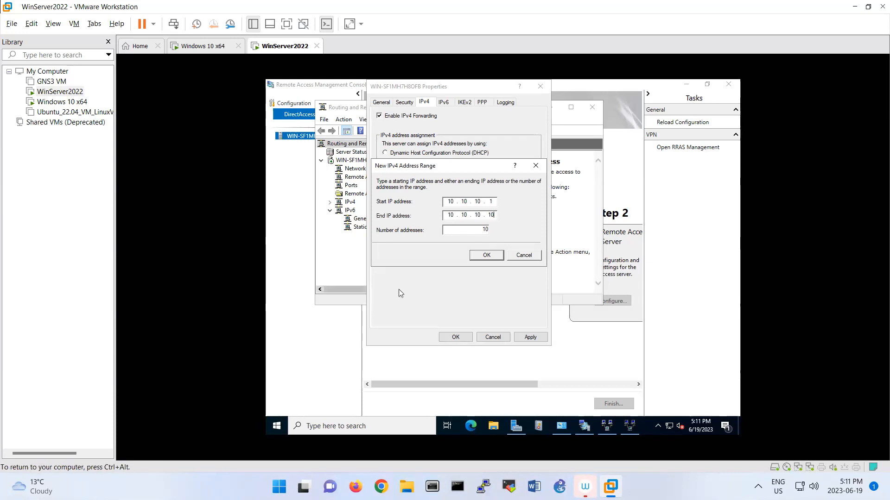
{"action": "left_click", "coordinate": [481, 255]}
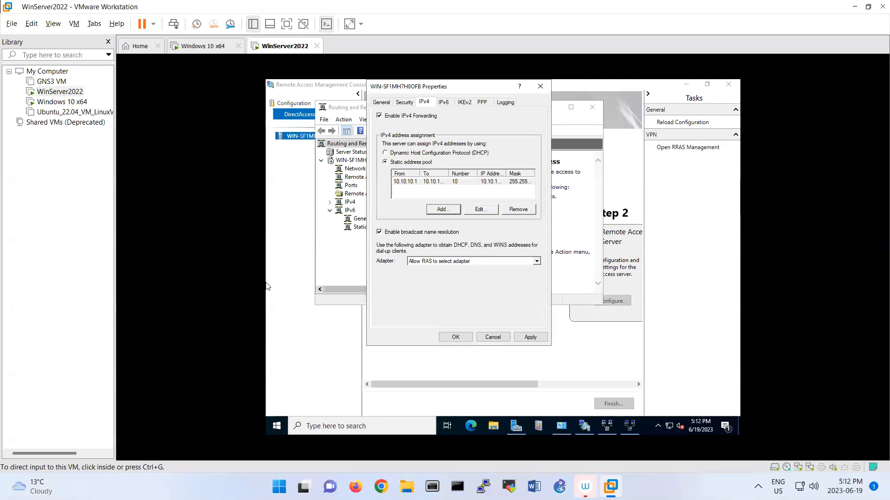
Apply the pool, accept restarting Routing and Remote Access, and close the properties
{"action": "left_click", "coordinate": [539, 337]}
{"action": "left_click", "coordinate": [532, 285]}
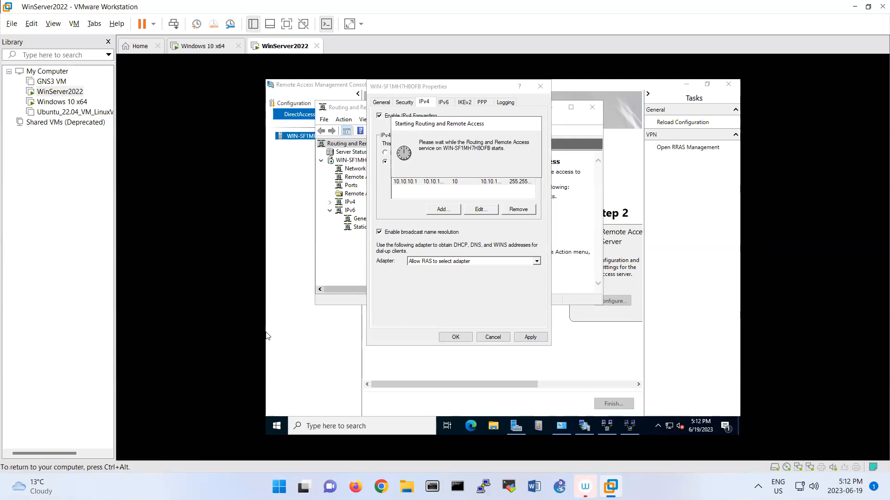
{"action": "left_click", "coordinate": [452, 339]}
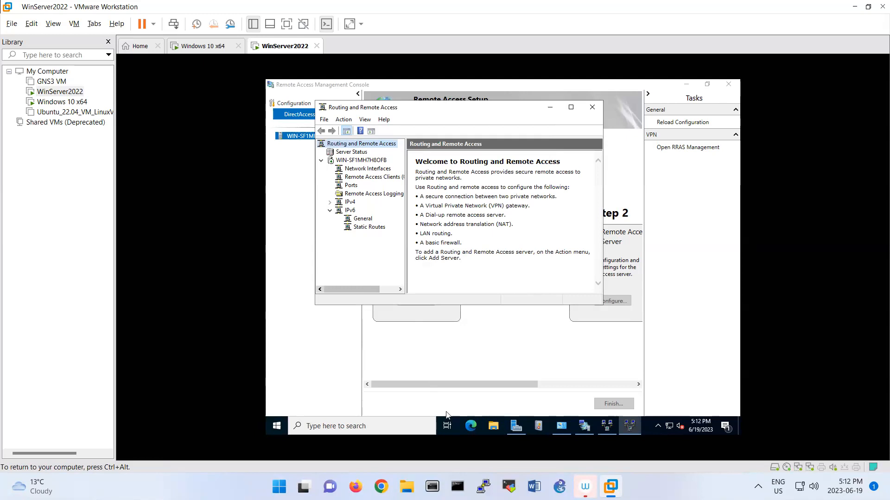
Launch Computer Management from the Start quick menu and show Local Users and Groups > Users
{"action": "right_click", "coordinate": [286, 429]}
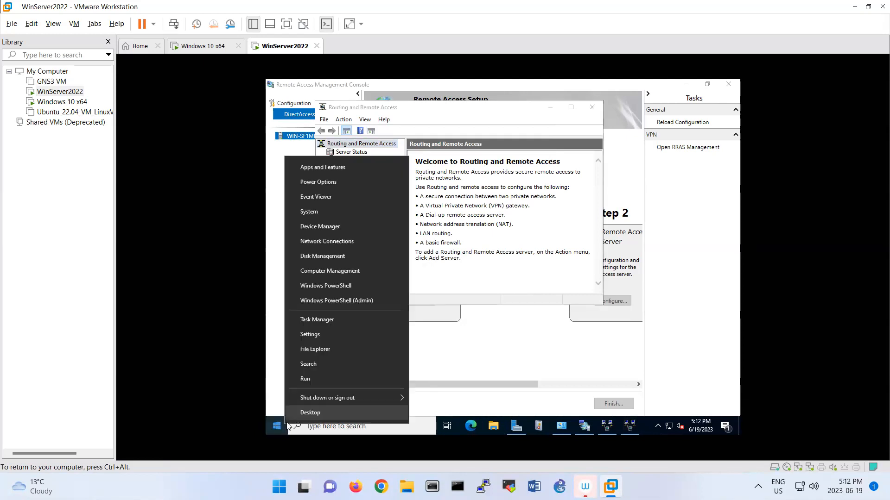
{"action": "left_click", "coordinate": [285, 425]}
{"action": "left_click", "coordinate": [284, 424]}
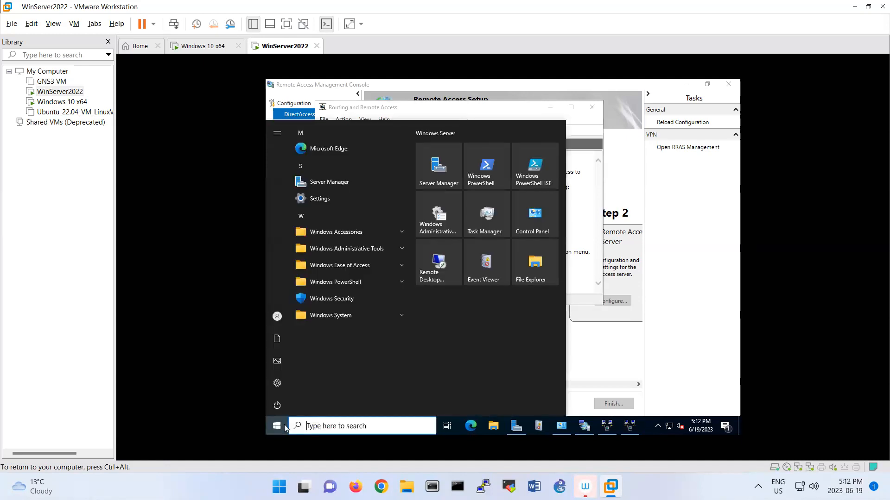
{"action": "left_click", "coordinate": [285, 425]}
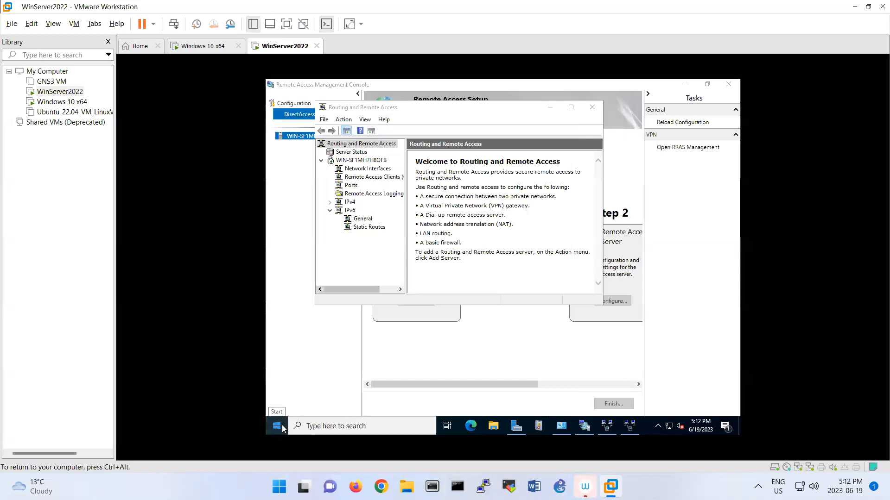
{"action": "left_click", "coordinate": [278, 426]}
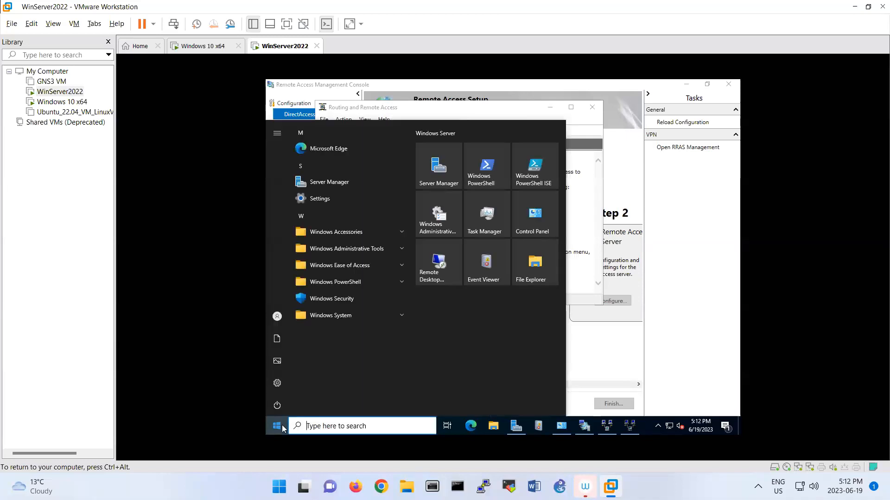
{"action": "right_click", "coordinate": [282, 427]}
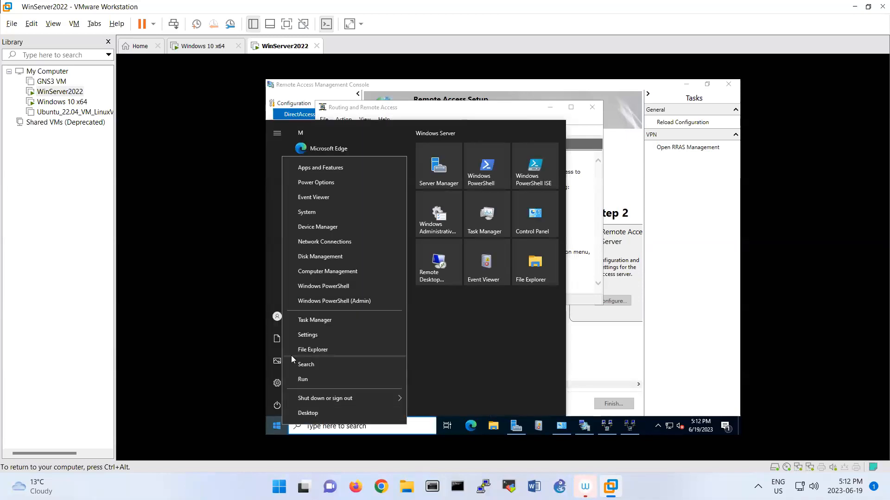
{"action": "left_click", "coordinate": [313, 277]}
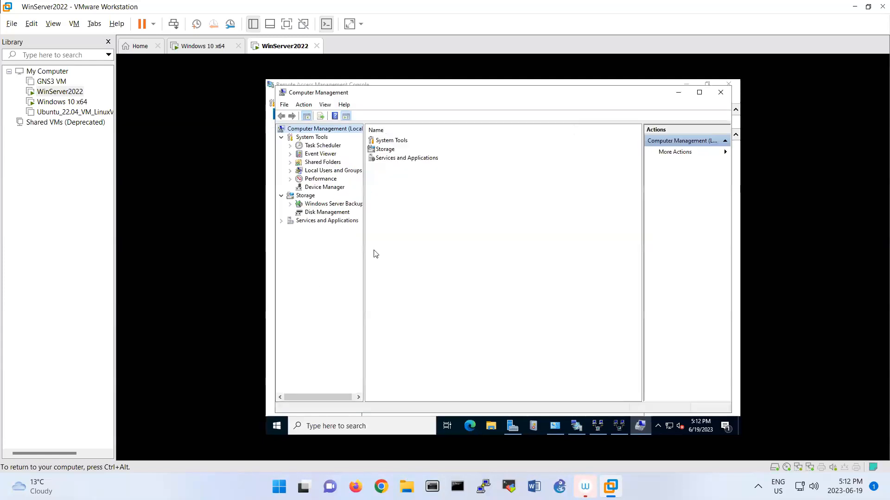
{"action": "left_click", "coordinate": [290, 171]}
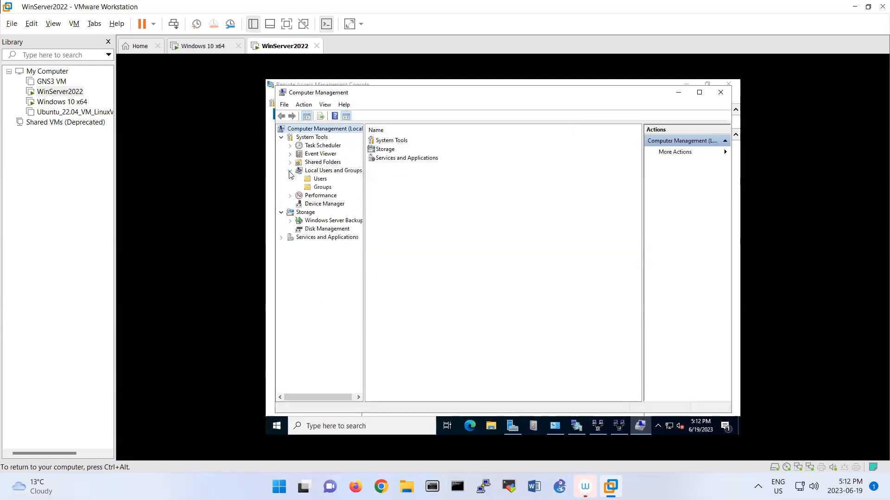
{"action": "left_click", "coordinate": [317, 179]}
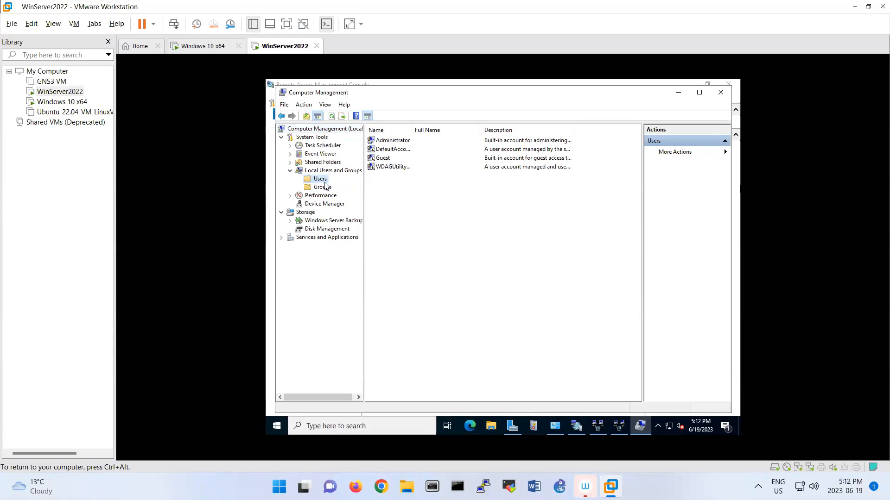
Set the Administrator account's Dial-in network access permission to Allow access and save
{"action": "double_click", "coordinate": [392, 141]}
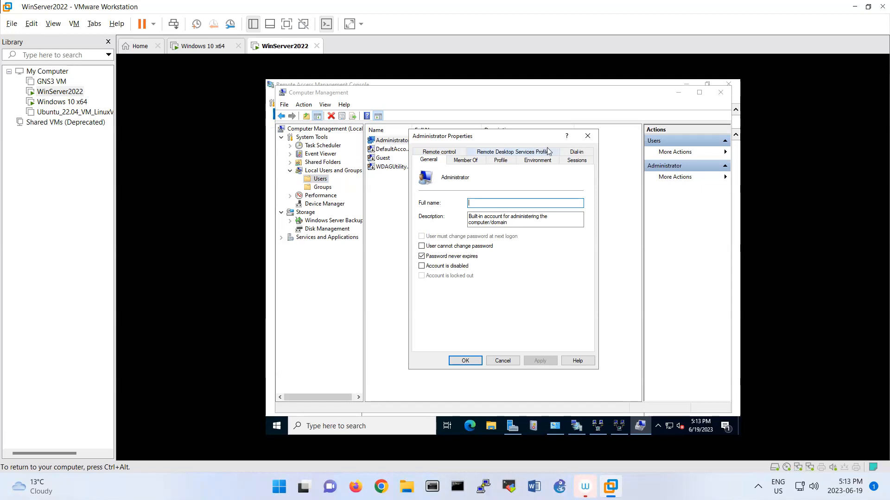
{"action": "left_click", "coordinate": [571, 154]}
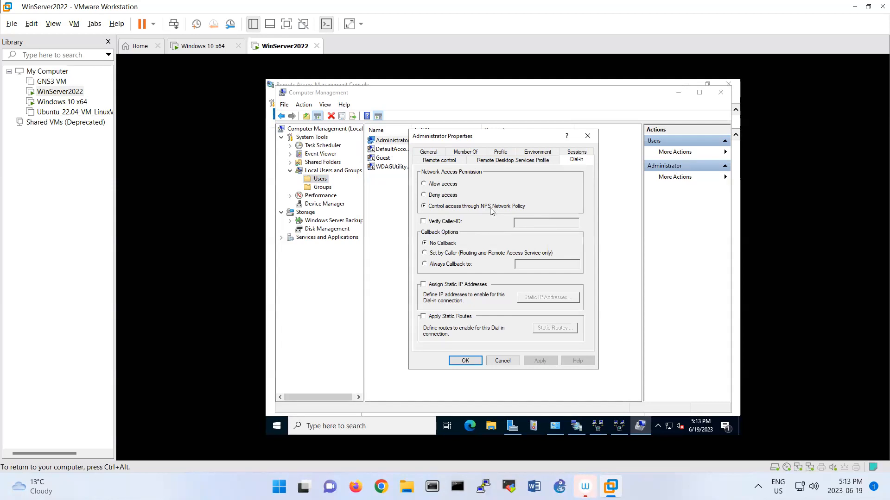
{"action": "left_click", "coordinate": [434, 185]}
{"action": "left_click", "coordinate": [473, 362]}
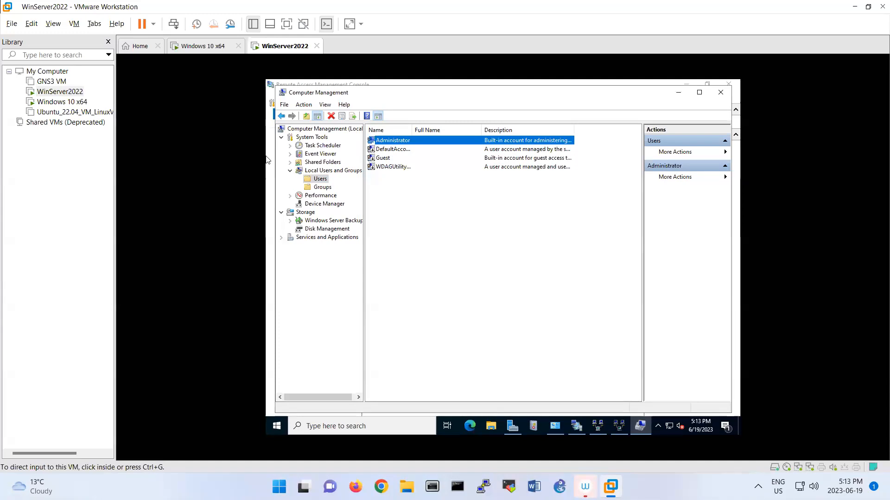
Create local user 'vpn' with a password, without forcing a password change at next logon
{"action": "right_click", "coordinate": [398, 222]}
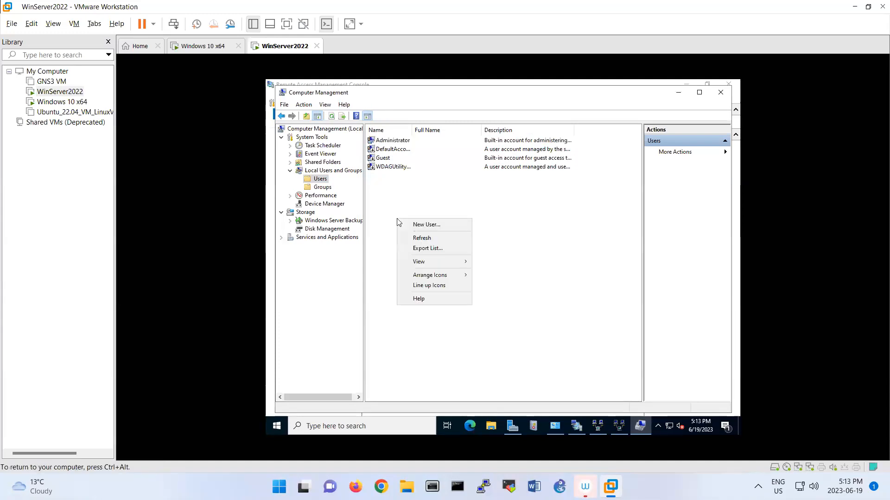
{"action": "left_click", "coordinate": [419, 225]}
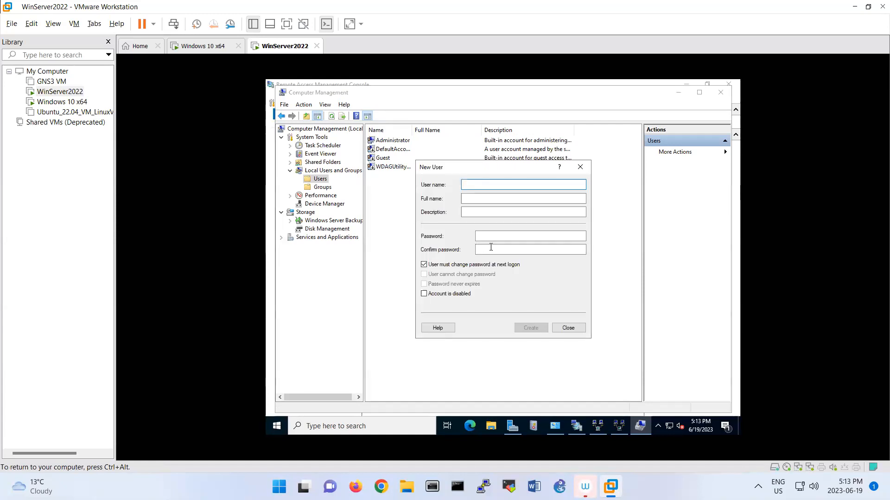
{"action": "type", "text": "vpn"}
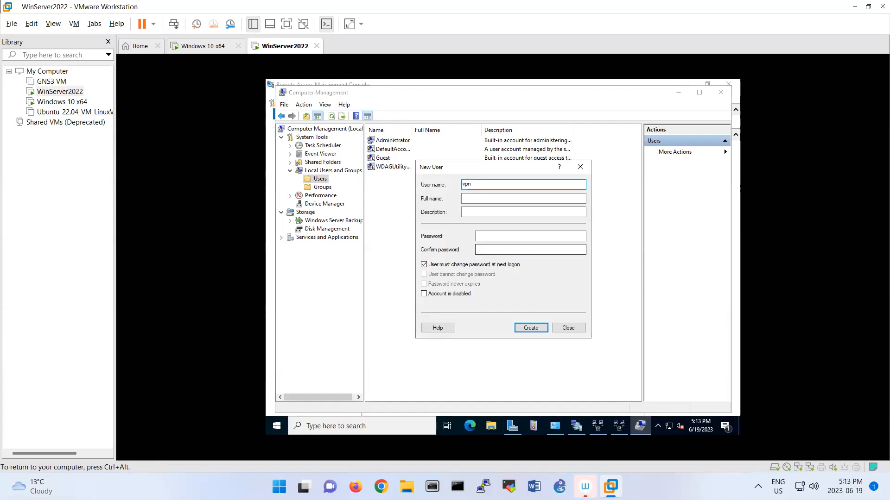
{"action": "left_click", "coordinate": [460, 265]}
{"action": "left_click", "coordinate": [486, 237]}
{"action": "type", "text": "••••••••"}
{"action": "key", "text": "Tab"}
{"action": "type", "text": "••••••••"}
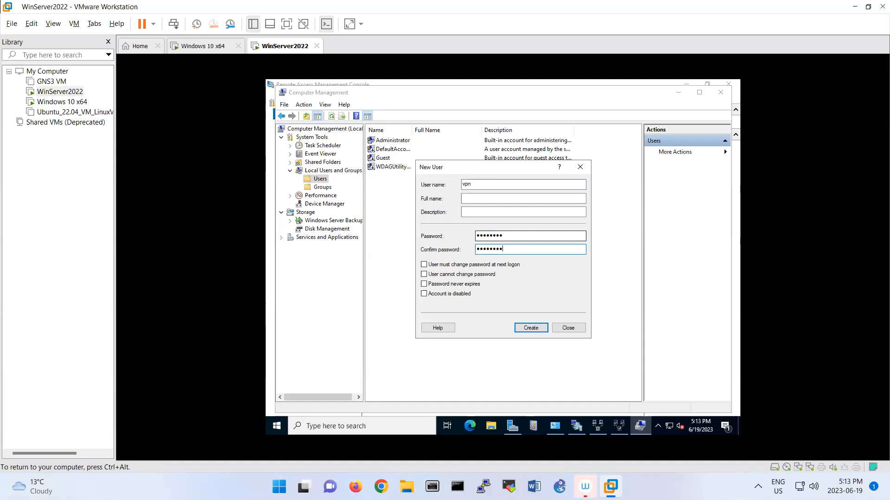
{"action": "left_click", "coordinate": [538, 327]}
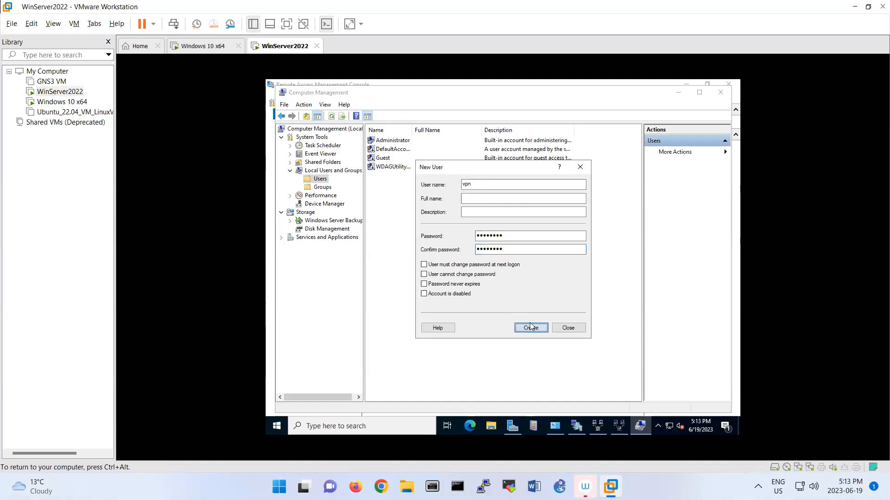
{"action": "left_click", "coordinate": [568, 328]}
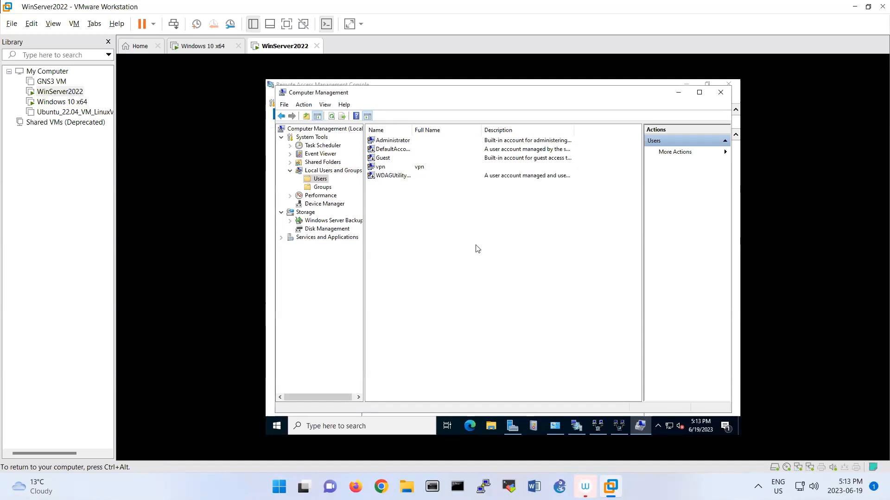
Set the vpn account's Dial-in permission to Allow access, then minimize Computer Management
{"action": "double_click", "coordinate": [409, 169]}
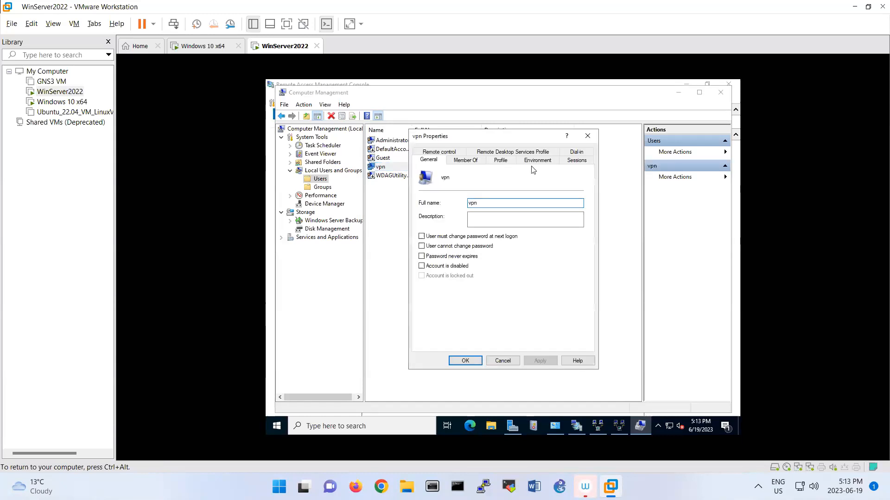
{"action": "left_click", "coordinate": [577, 152]}
{"action": "left_click", "coordinate": [436, 184]}
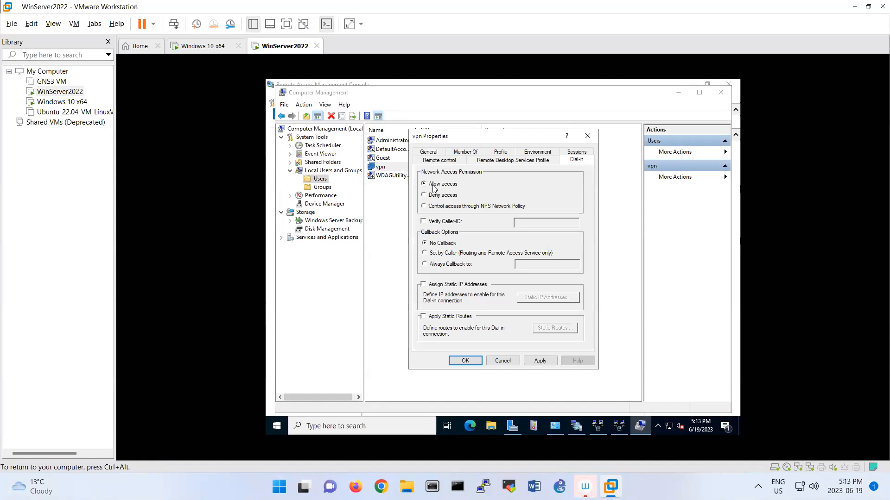
{"action": "left_click", "coordinate": [464, 362]}
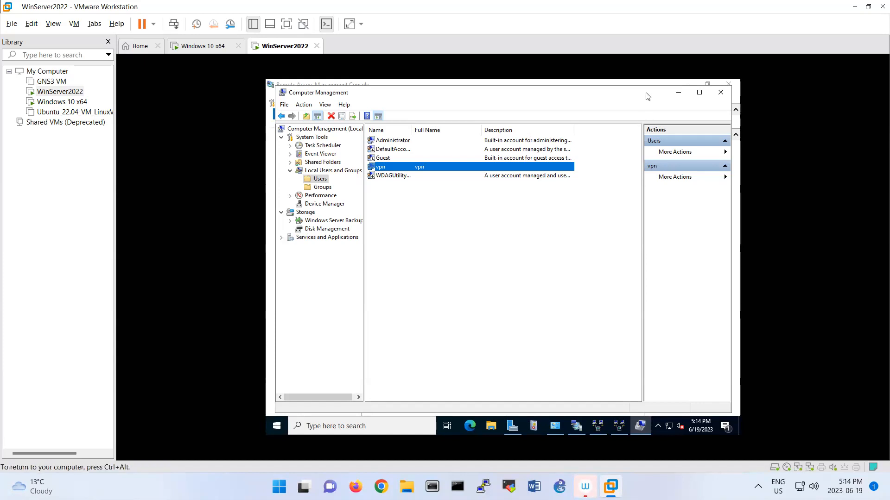
{"action": "left_click", "coordinate": [679, 92]}
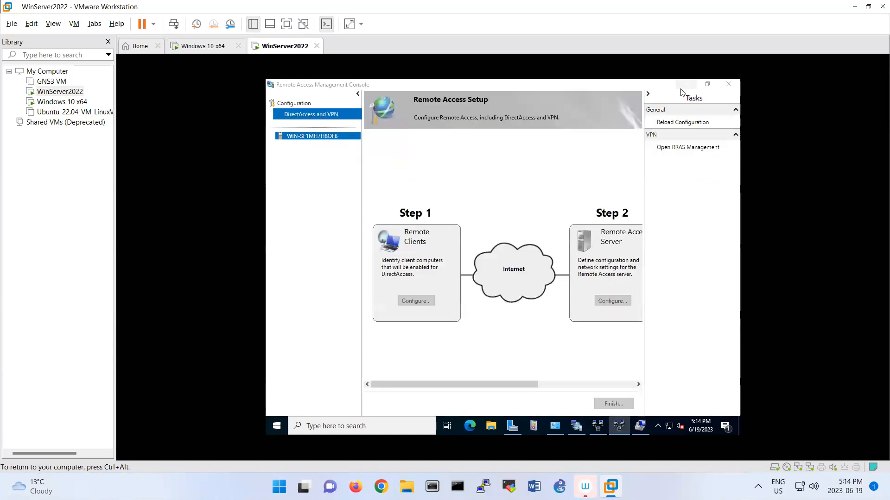
Minimize the remote access windows and cancel the Getting Started wizard
{"action": "left_click", "coordinate": [680, 88]}
{"action": "left_click", "coordinate": [680, 88]}
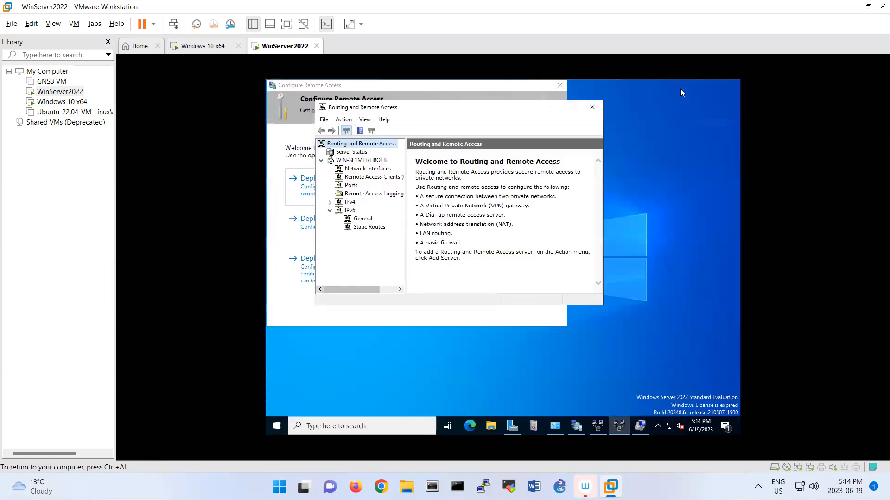
{"action": "left_click", "coordinate": [543, 106]}
{"action": "left_click", "coordinate": [559, 85]}
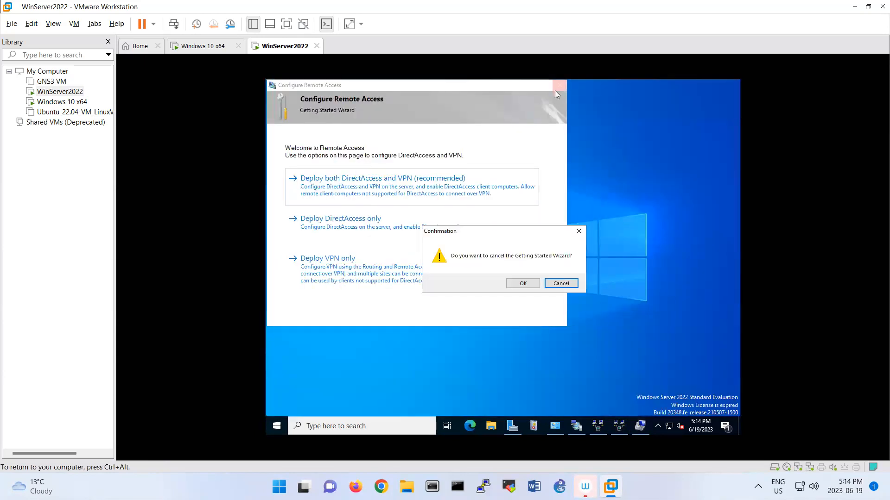
{"action": "left_click", "coordinate": [522, 283]}
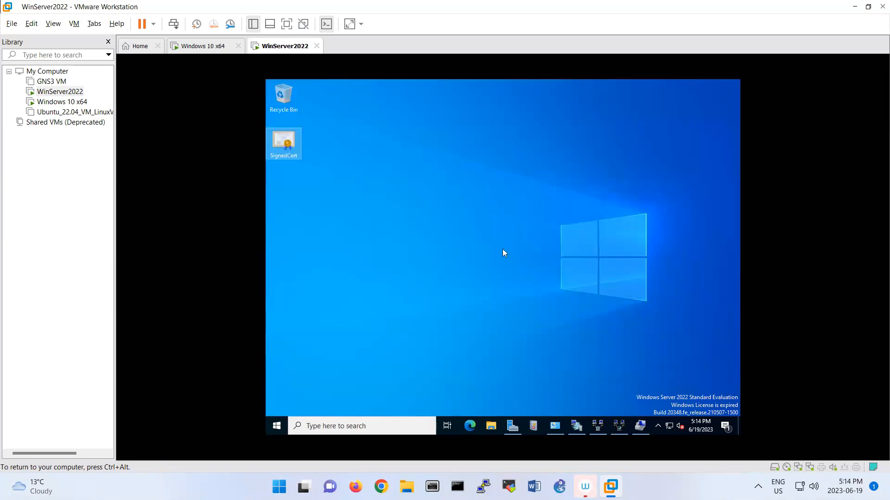
Copy the SignedCert certificate file from the WinServer2022 desktop
{"action": "right_click", "coordinate": [281, 152]}
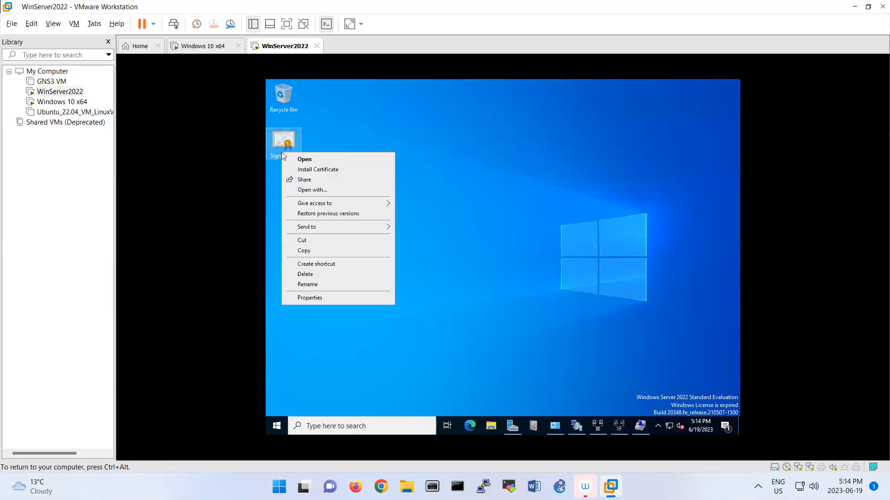
{"action": "left_click", "coordinate": [311, 250]}
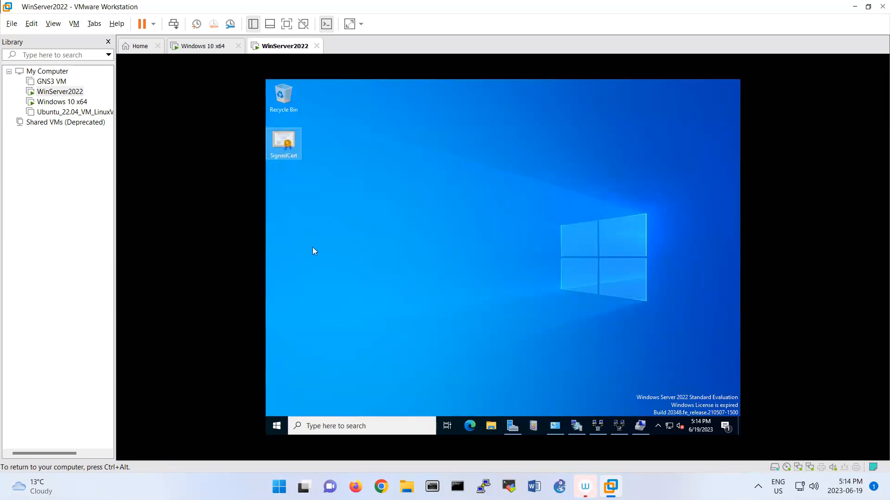
{"action": "left_click", "coordinate": [203, 48]}
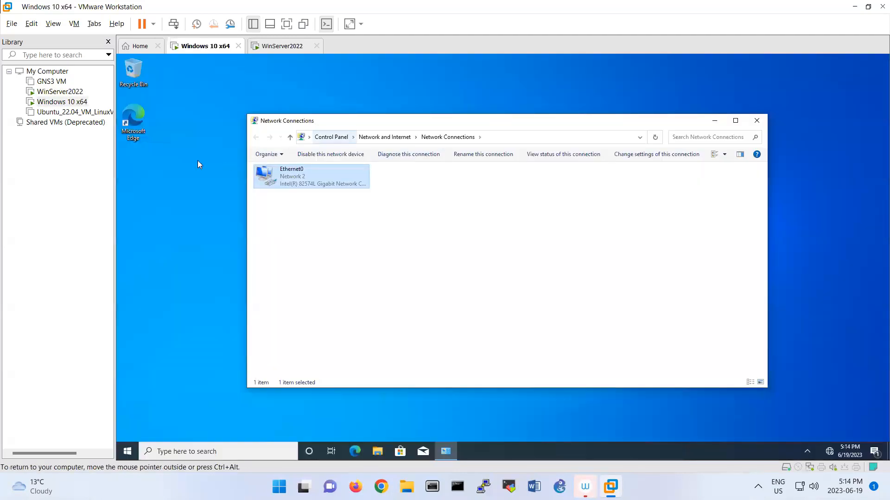
{"action": "right_click", "coordinate": [198, 160]}
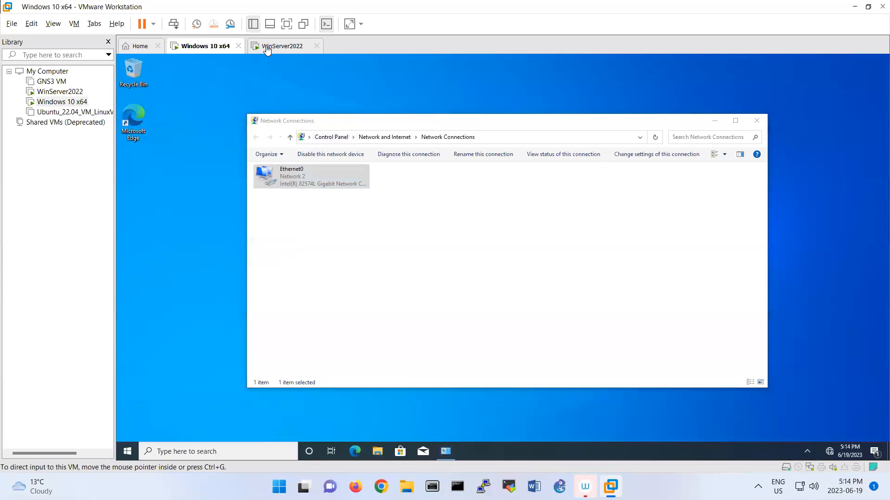
{"action": "left_click", "coordinate": [267, 47]}
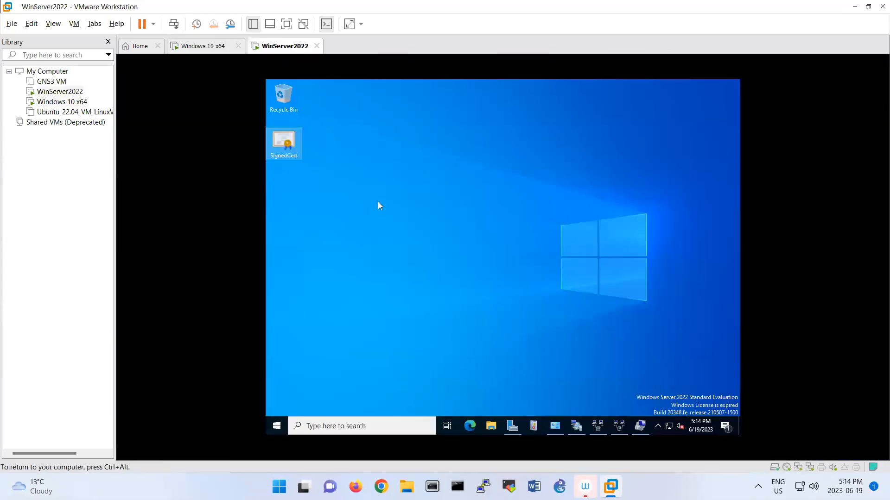
{"action": "right_click", "coordinate": [378, 203]}
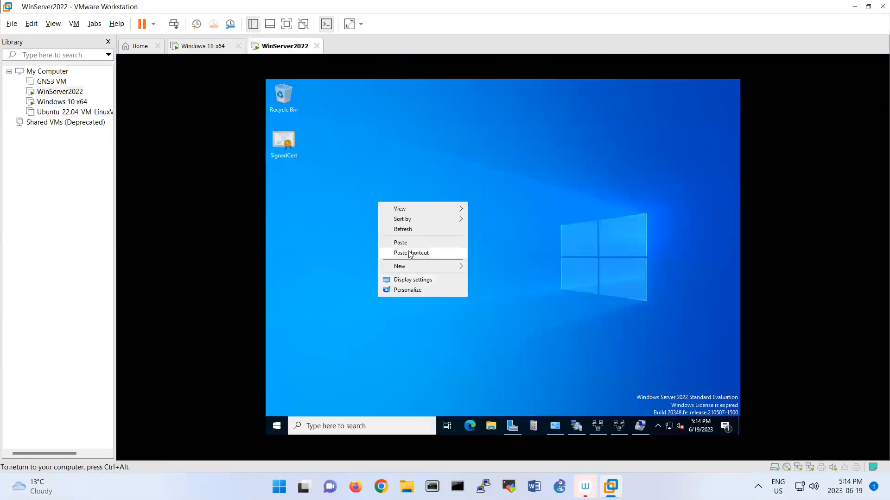
{"action": "left_click", "coordinate": [285, 150]}
{"action": "right_click", "coordinate": [284, 148]}
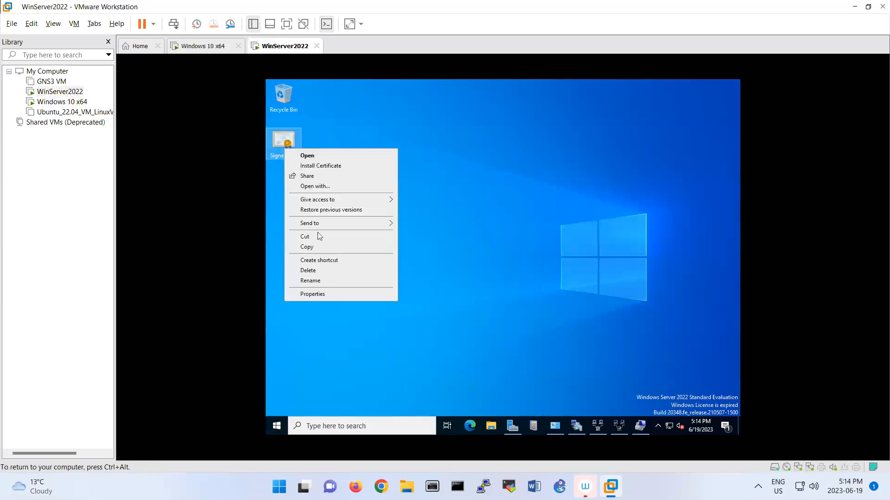
{"action": "left_click", "coordinate": [317, 246]}
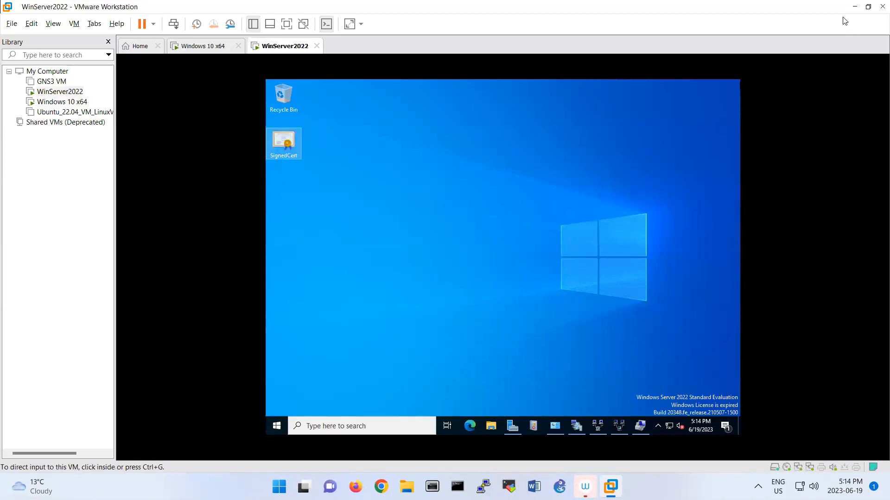
Minimize VMware Workstation to reveal the host Windows 11 desktop
{"action": "left_click", "coordinate": [854, 7]}
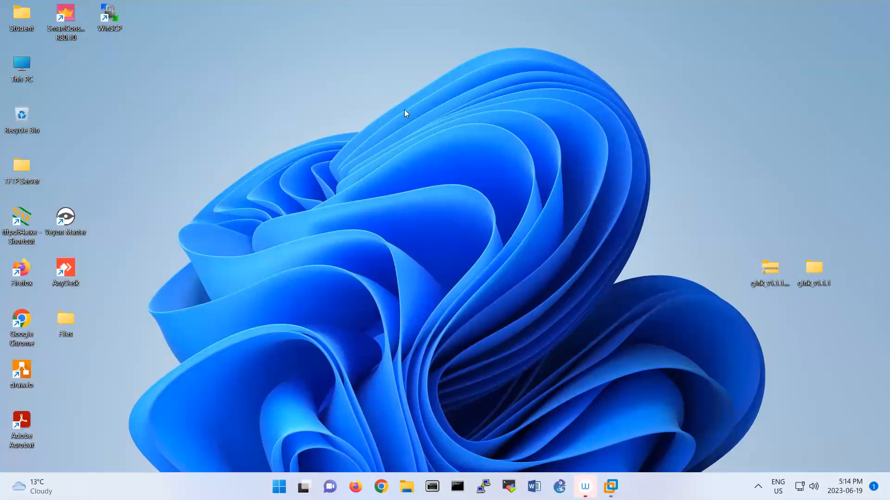
{"action": "right_click", "coordinate": [405, 111]}
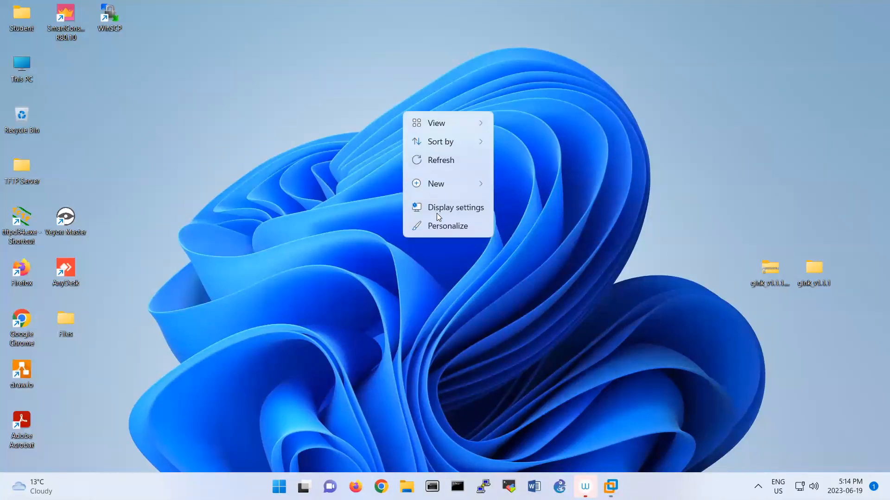
{"action": "left_click", "coordinate": [306, 97]}
{"action": "right_click", "coordinate": [305, 96]}
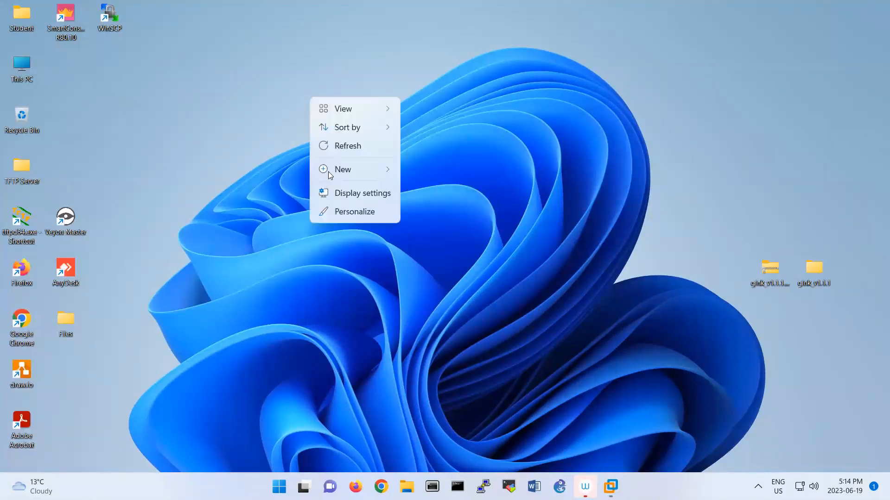
{"action": "left_click", "coordinate": [552, 359]}
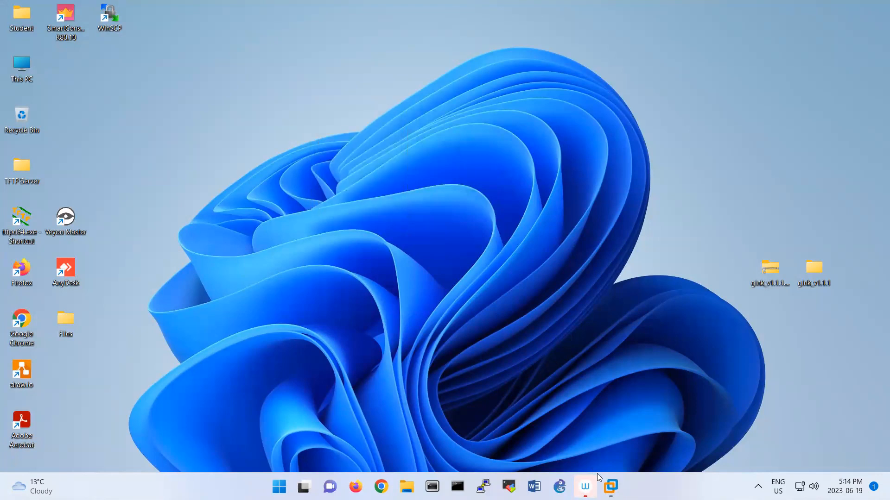
Create a desktop folder named share on the server and move SignedCert into it
{"action": "mouse_move", "coordinate": [611, 487]}
{"action": "left_click", "coordinate": [698, 400]}
{"action": "right_click", "coordinate": [381, 169]}
{"action": "mouse_move", "coordinate": [401, 229]}
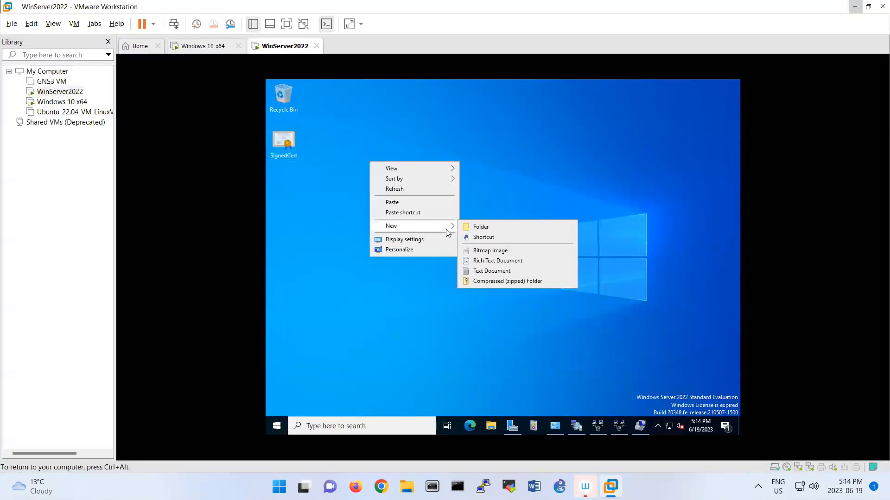
{"action": "left_click", "coordinate": [480, 228]}
{"action": "type", "text": "share"}
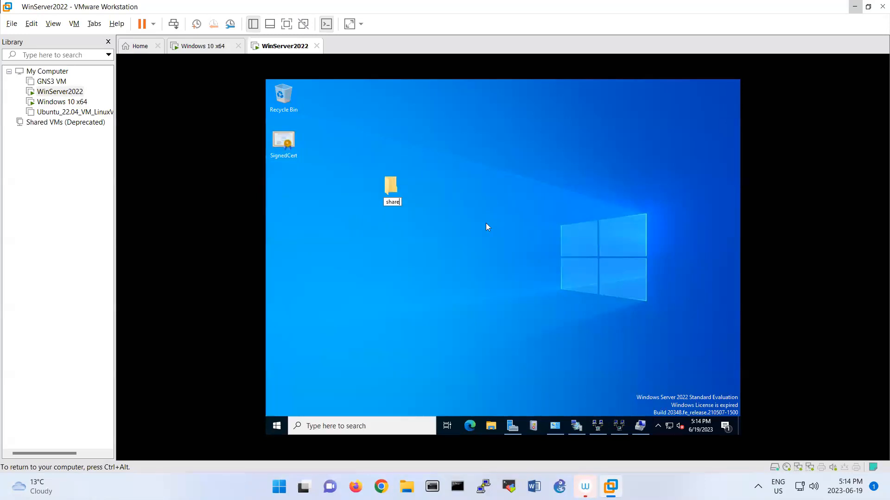
{"action": "key", "text": "Return"}
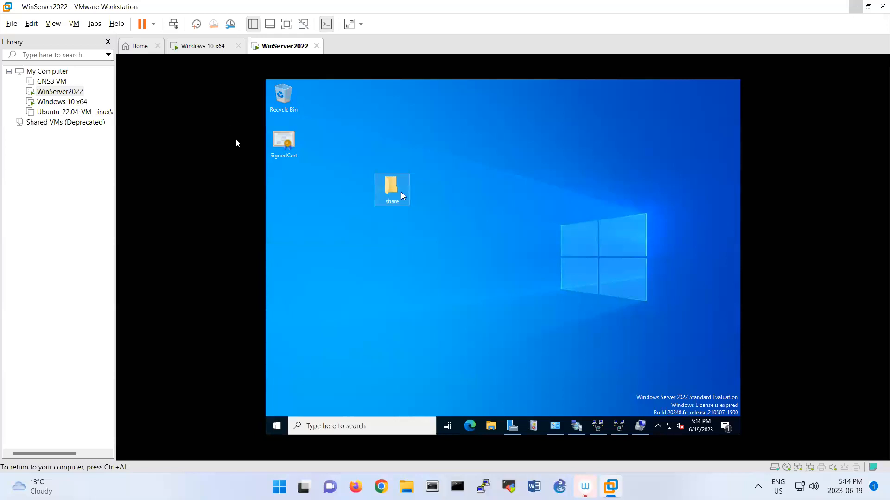
{"action": "left_click_drag", "start_coordinate": [280, 145], "coordinate": [379, 187]}
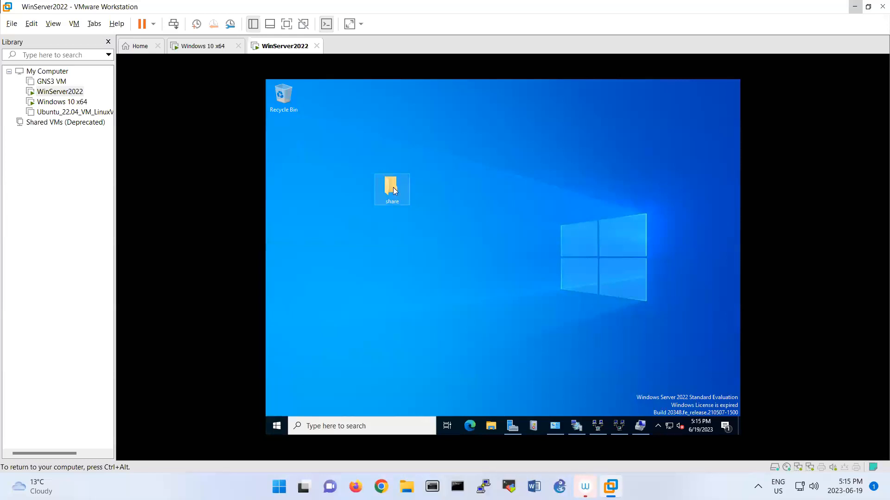
Share the share folder with Everyone, enabling network discovery and file sharing
{"action": "right_click", "coordinate": [393, 188]}
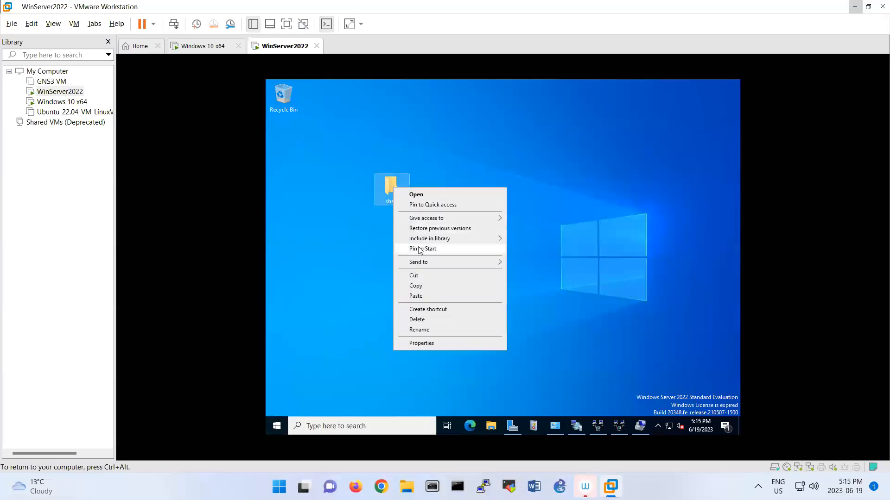
{"action": "mouse_move", "coordinate": [427, 262]}
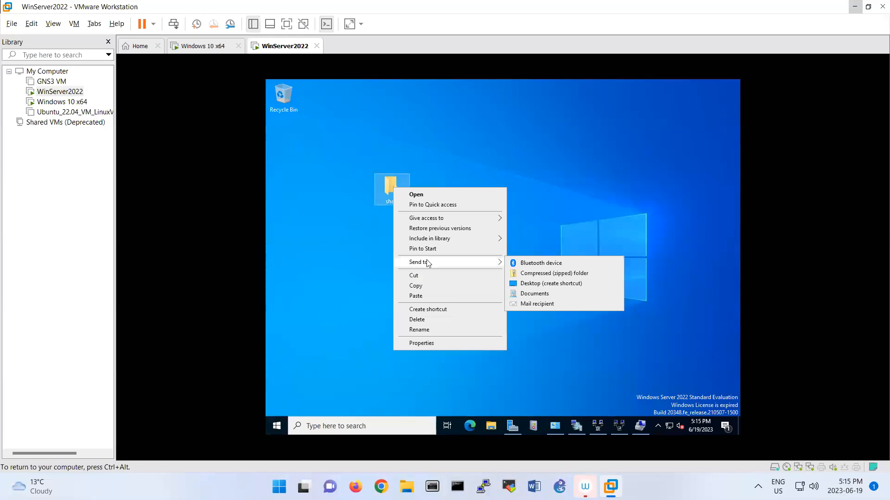
{"action": "mouse_move", "coordinate": [419, 220]}
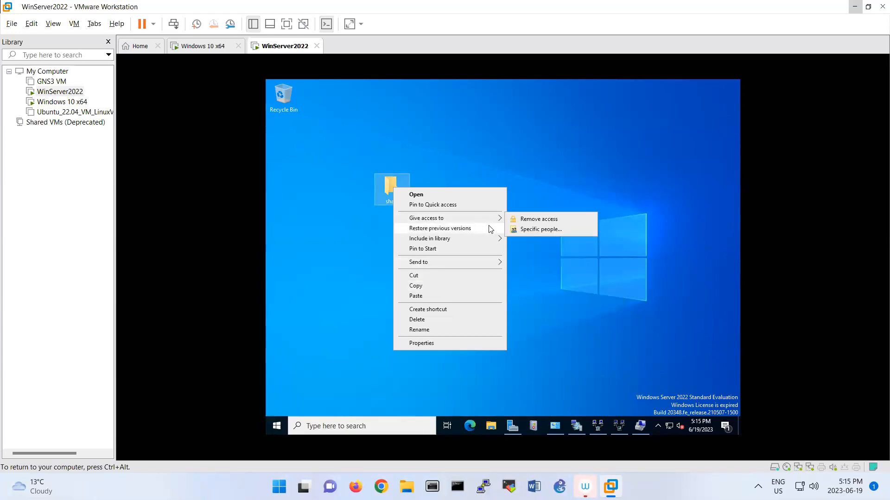
{"action": "left_click", "coordinate": [524, 230]}
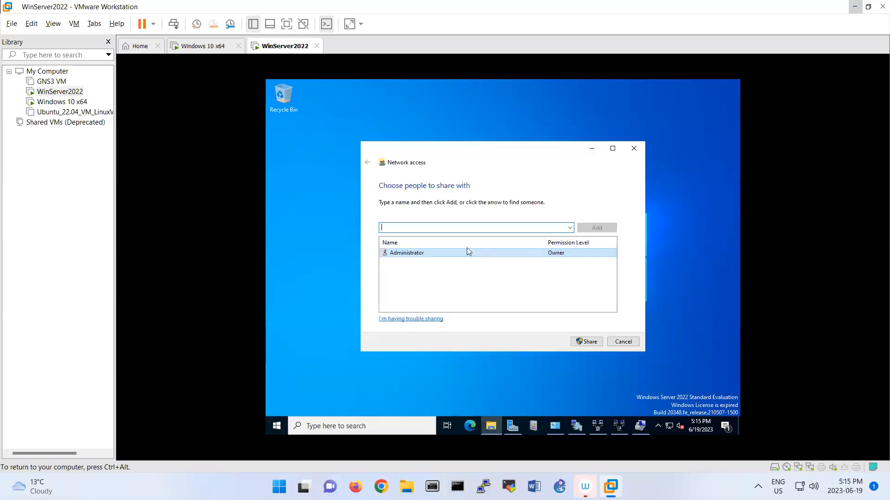
{"action": "left_click", "coordinate": [570, 228]}
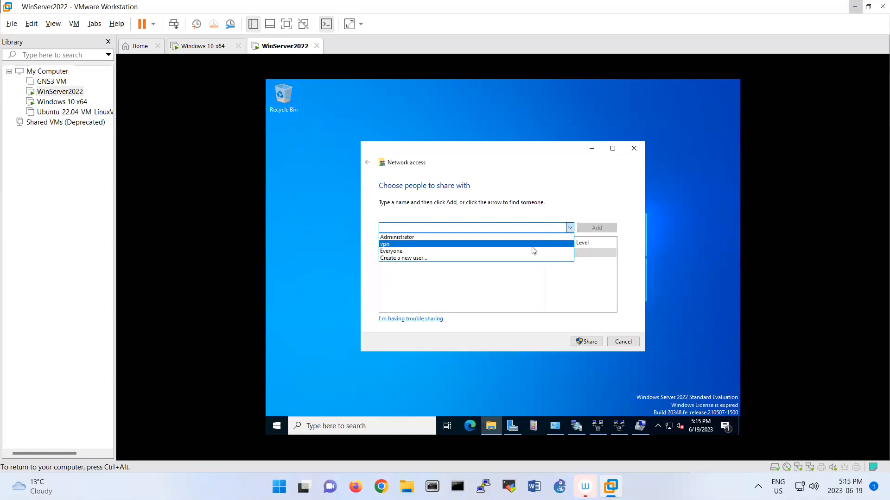
{"action": "left_click", "coordinate": [532, 251]}
{"action": "left_click", "coordinate": [591, 230]}
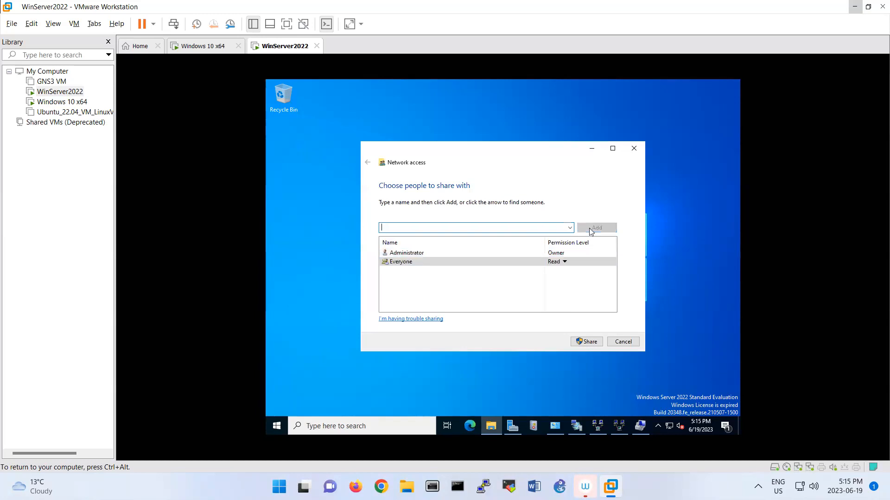
{"action": "left_click", "coordinate": [585, 341]}
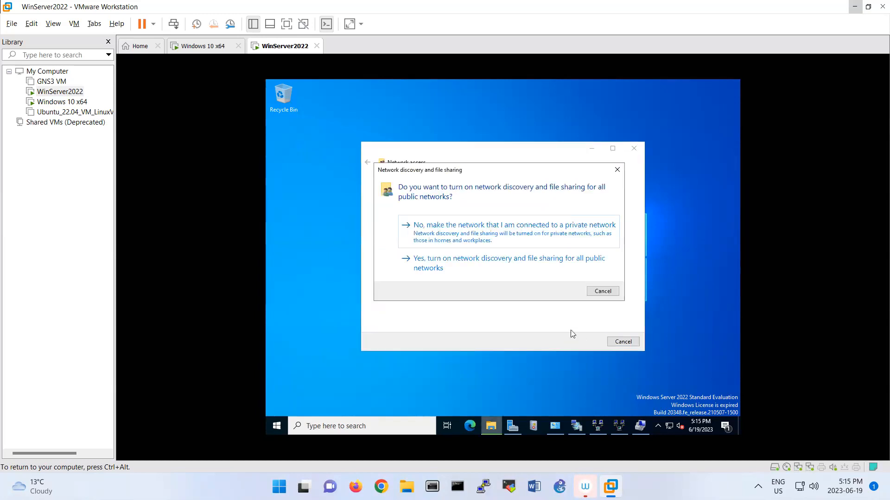
{"action": "left_click", "coordinate": [474, 264]}
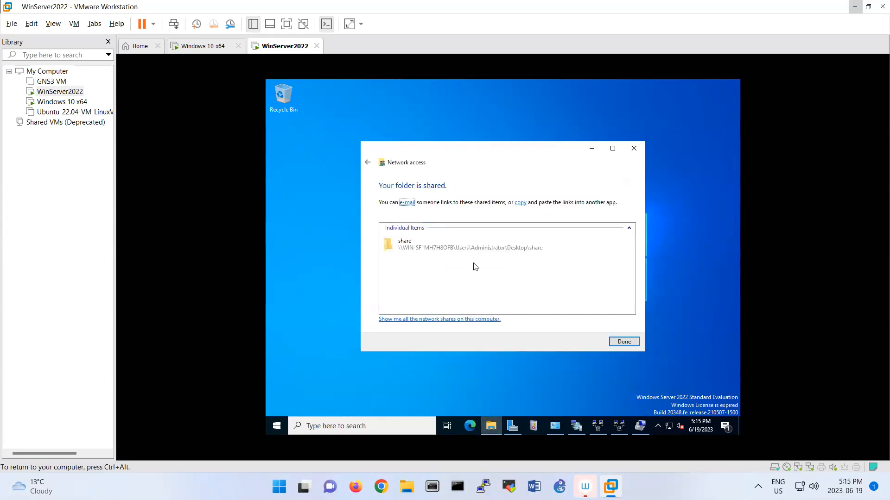
{"action": "left_click", "coordinate": [612, 342]}
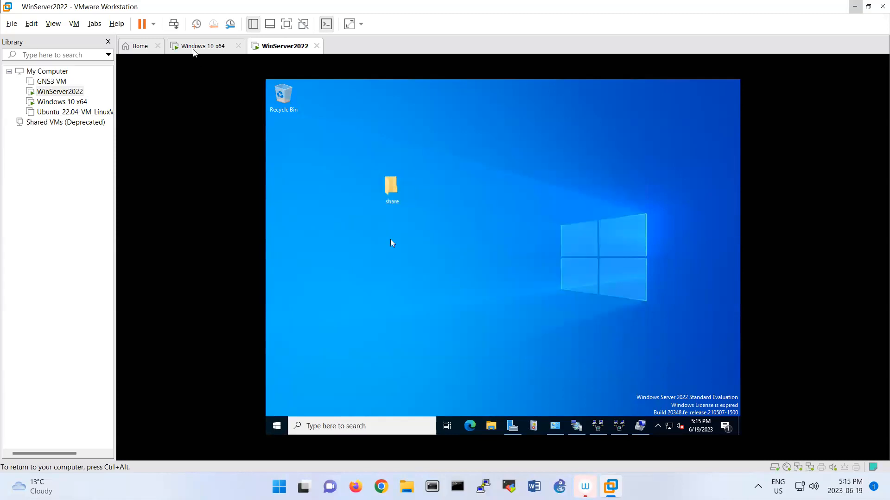
On the Windows 10 VM, open \\192.168.10.1 and sign in with the administrator account credentials
{"action": "left_click", "coordinate": [194, 49]}
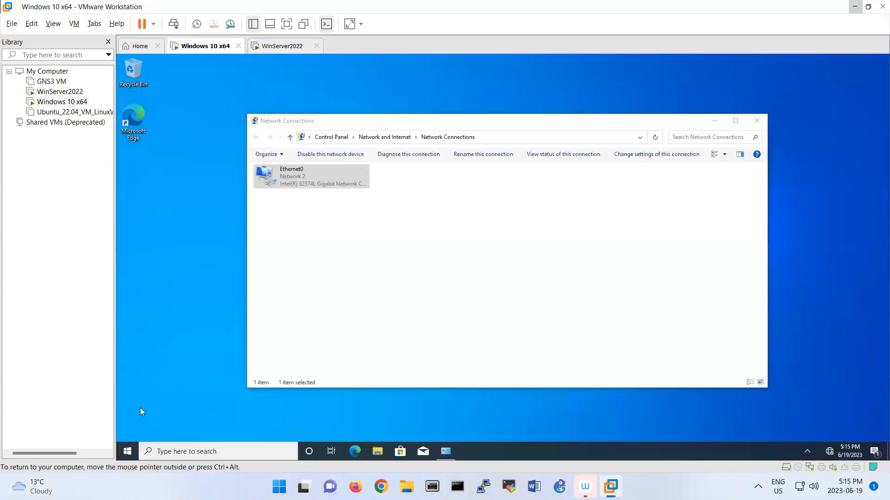
{"action": "right_click", "coordinate": [128, 451]}
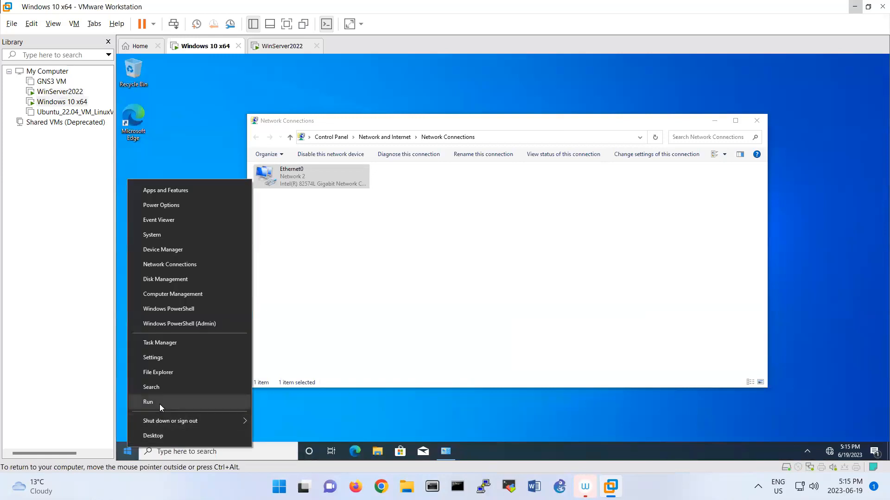
{"action": "left_click", "coordinate": [160, 404]}
{"action": "type", "text": "\\"}
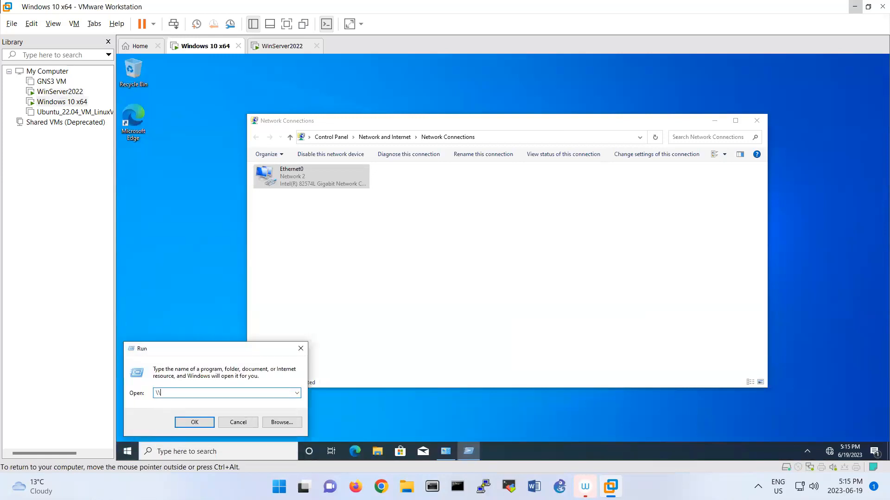
{"action": "type", "text": "192.168.10.1"}
{"action": "key", "text": "Return"}
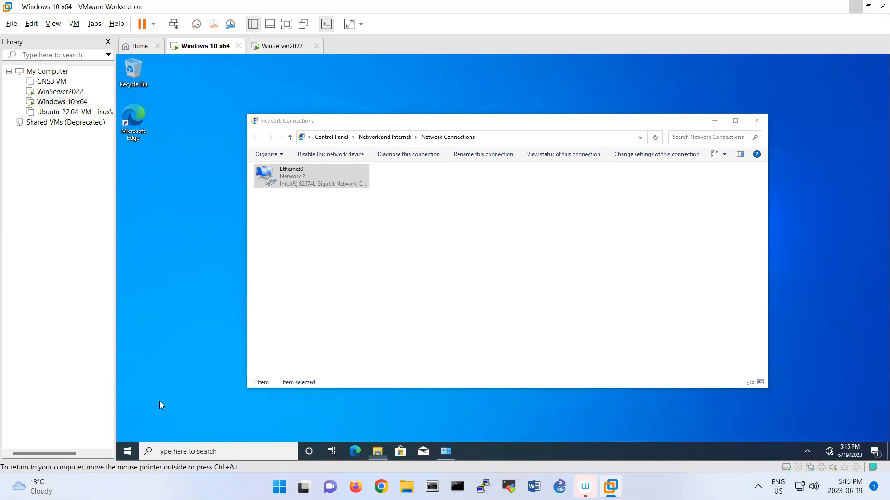
{"action": "type", "text": "administrator"}
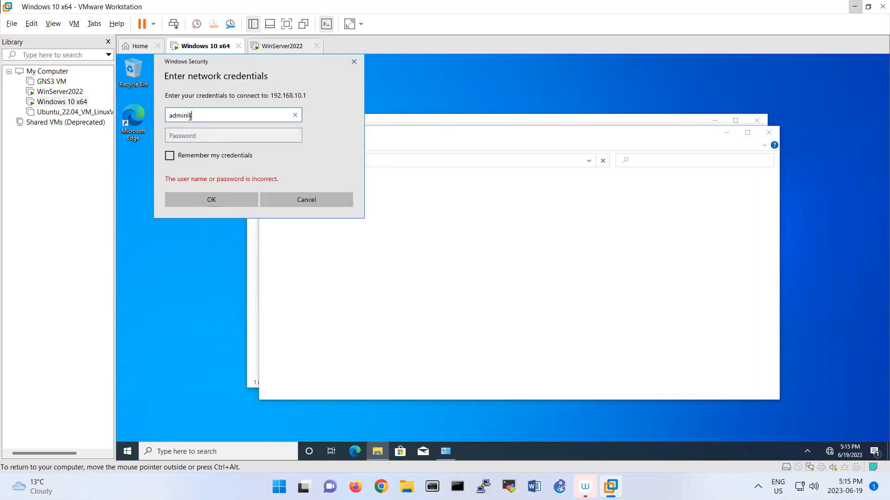
{"action": "key", "text": "Tab"}
{"action": "type", "text": "Pa$$w0rd"}
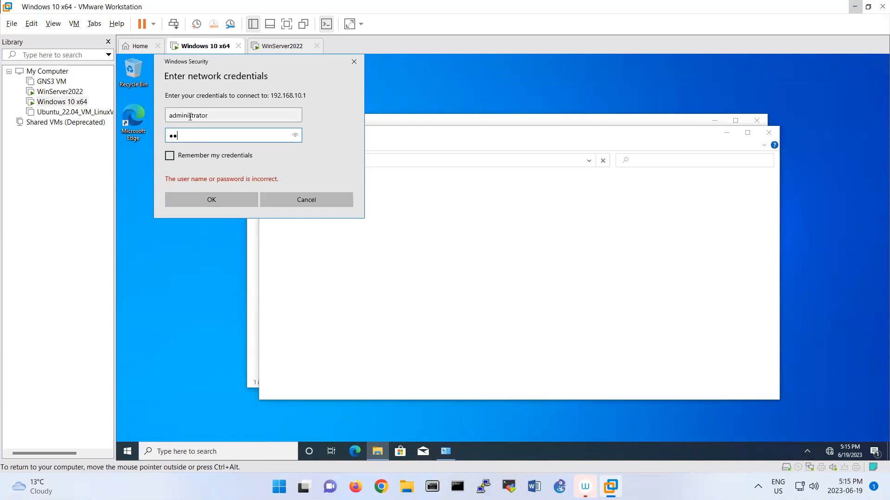
{"action": "key", "text": "Return"}
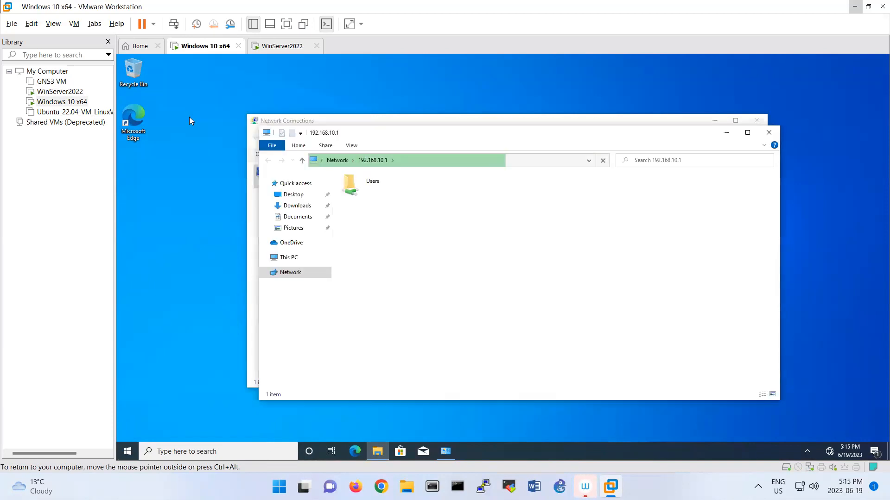
Browse to Users > Administrator > Desktop > share and paste SignedCert onto the Windows 10 desktop
{"action": "double_click", "coordinate": [358, 188]}
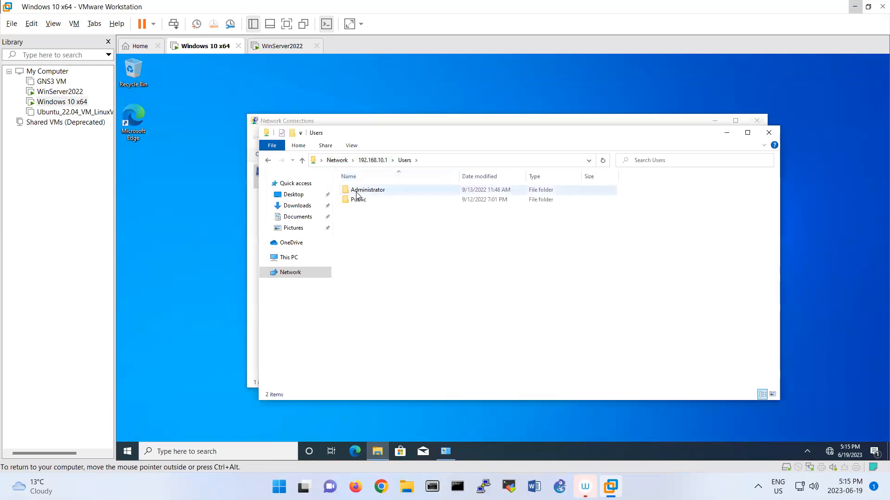
{"action": "double_click", "coordinate": [357, 193]}
{"action": "left_click", "coordinate": [361, 210]}
{"action": "double_click", "coordinate": [361, 210]}
{"action": "double_click", "coordinate": [362, 192]}
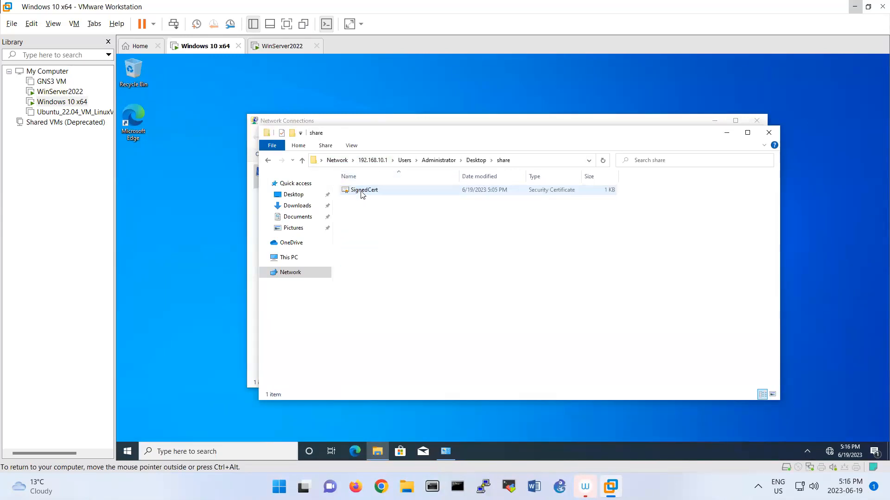
{"action": "right_click", "coordinate": [361, 193]}
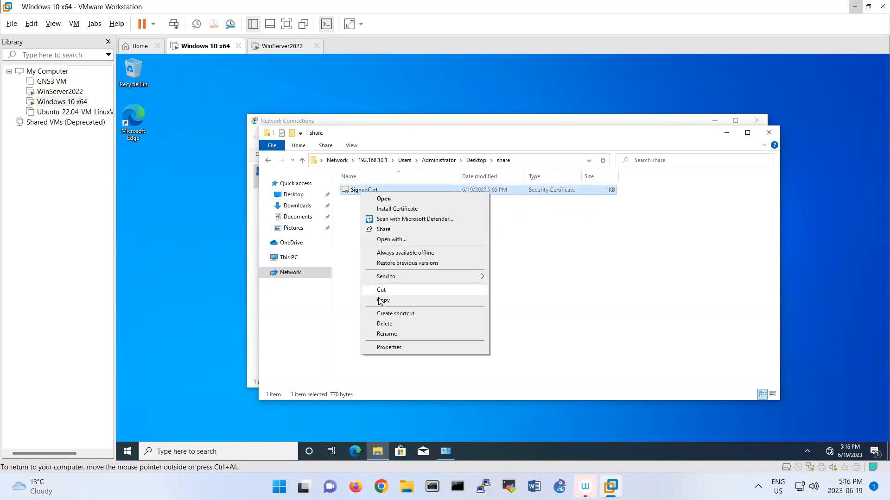
{"action": "right_click", "coordinate": [144, 178]}
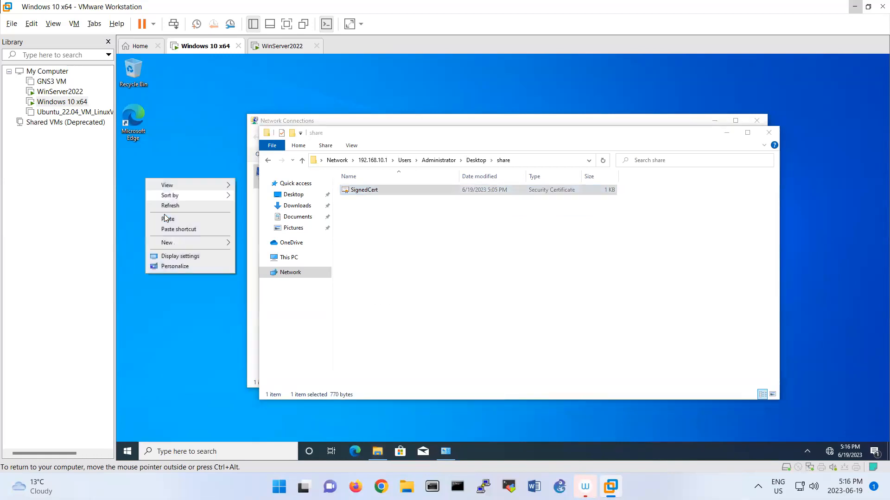
{"action": "left_click", "coordinate": [168, 219]}
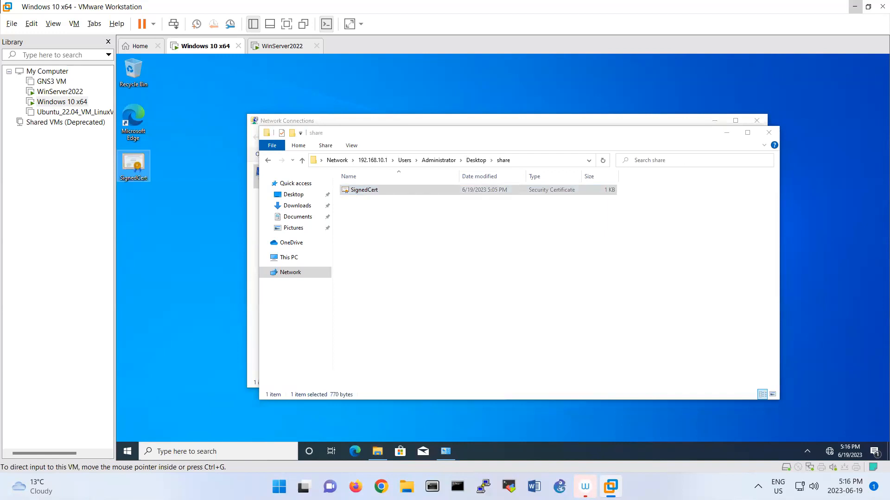
{"action": "right_click", "coordinate": [140, 172]}
Start installing the SignedCert certificate for the Local Machine and approve the admin prompt
{"action": "left_click", "coordinate": [154, 186]}
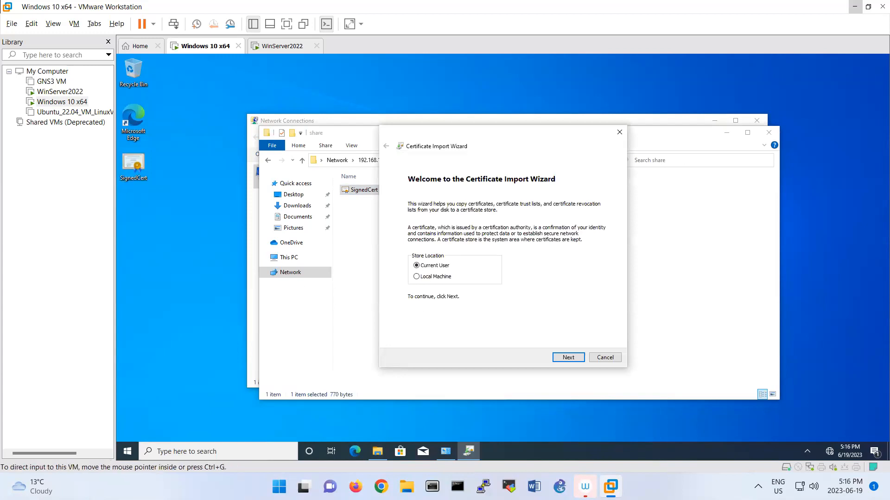
{"action": "left_click", "coordinate": [416, 277]}
{"action": "left_click", "coordinate": [574, 360]}
{"action": "left_click", "coordinate": [462, 310]}
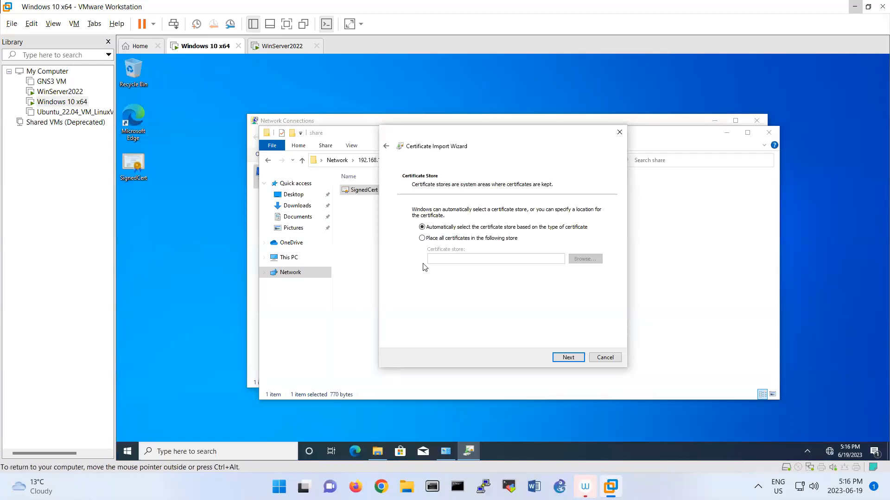
Place SignedCert in Trusted Root Certification Authorities and complete the import successfully
{"action": "left_click", "coordinate": [438, 239]}
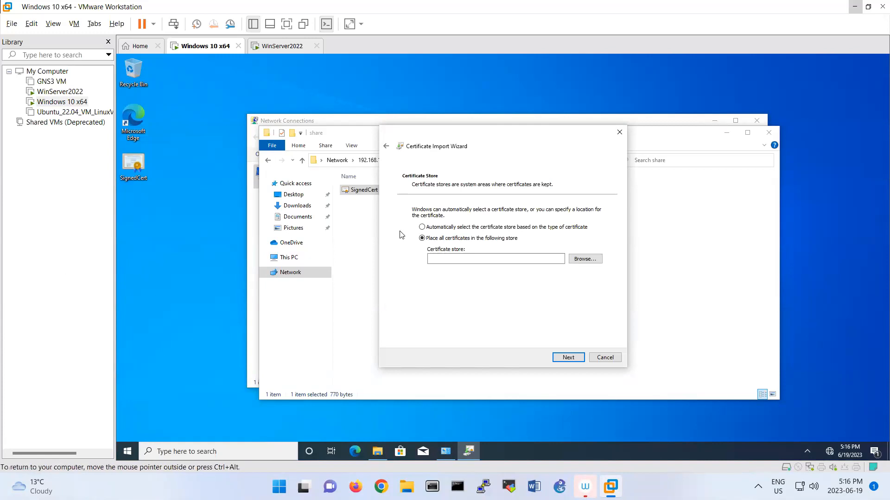
{"action": "left_click", "coordinate": [597, 261]}
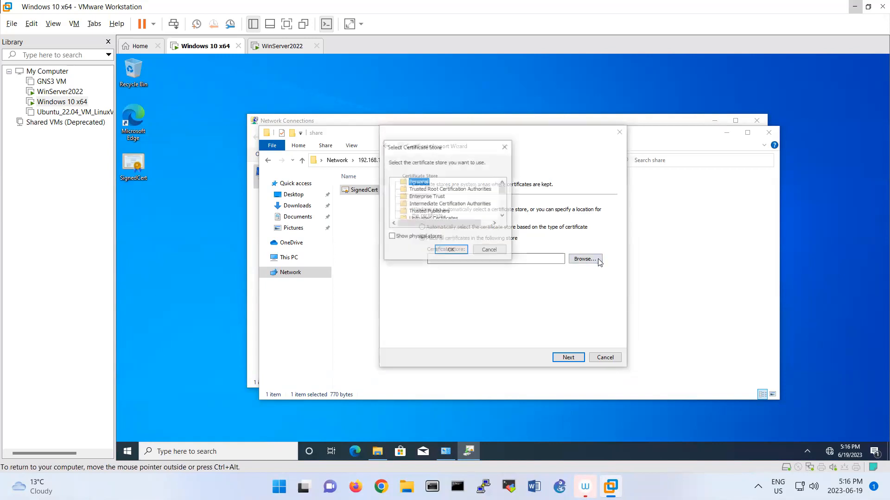
{"action": "left_click", "coordinate": [439, 190]}
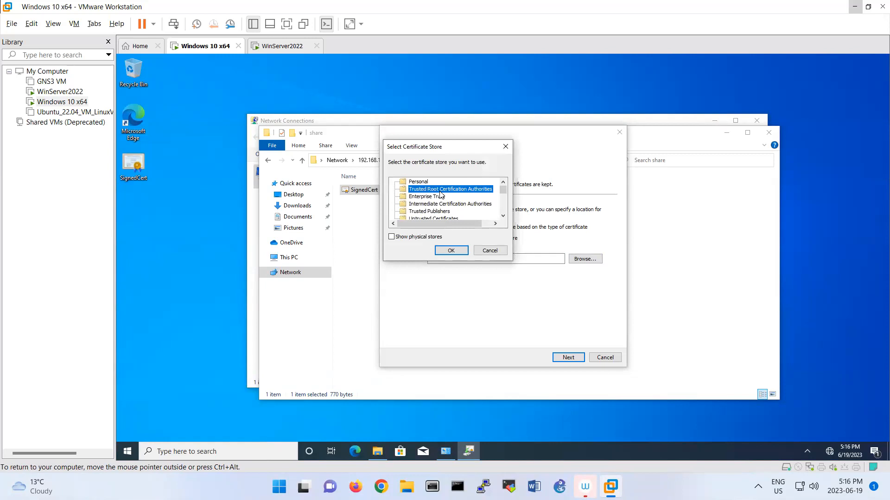
{"action": "left_click", "coordinate": [457, 251]}
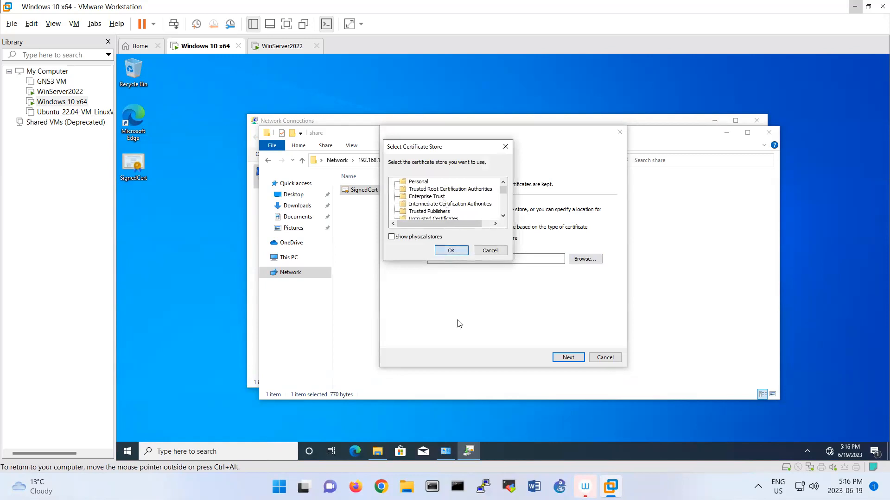
{"action": "left_click", "coordinate": [556, 360]}
{"action": "left_click", "coordinate": [568, 358]}
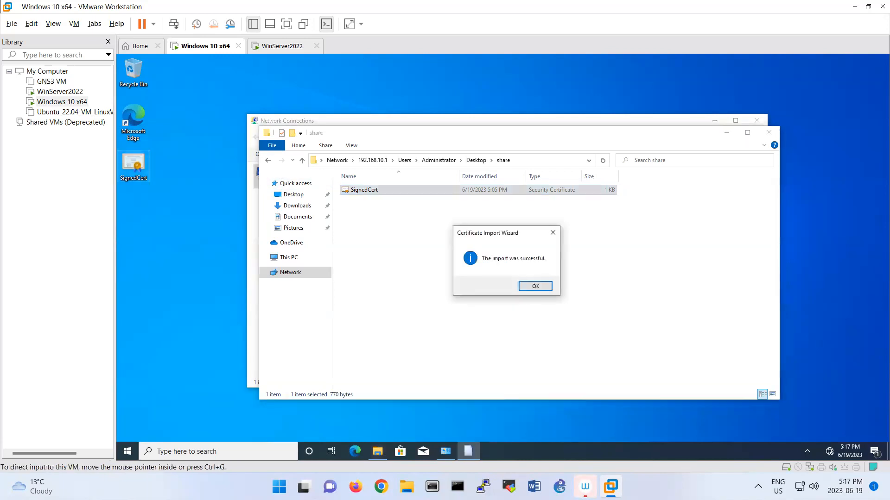
{"action": "left_click", "coordinate": [534, 288]}
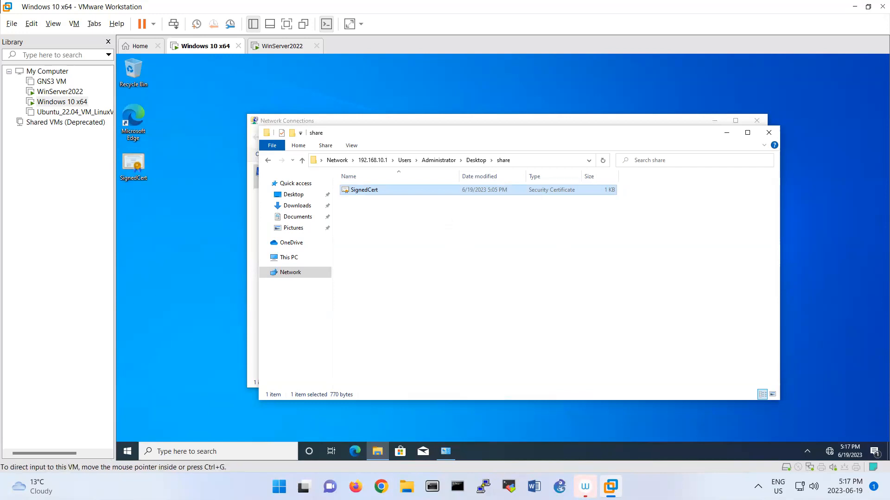
{"action": "left_click", "coordinate": [127, 451]}
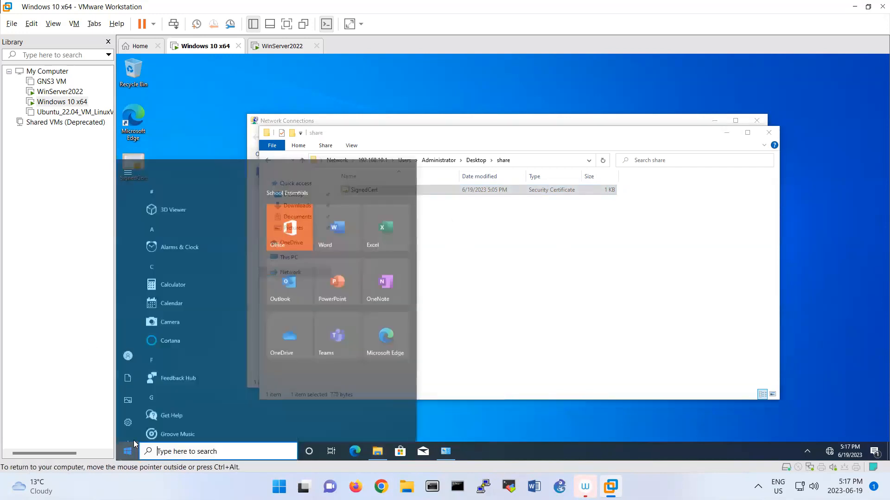
Begin adding a new VPN connection using the built-in Windows provider
{"action": "right_click", "coordinate": [125, 452]}
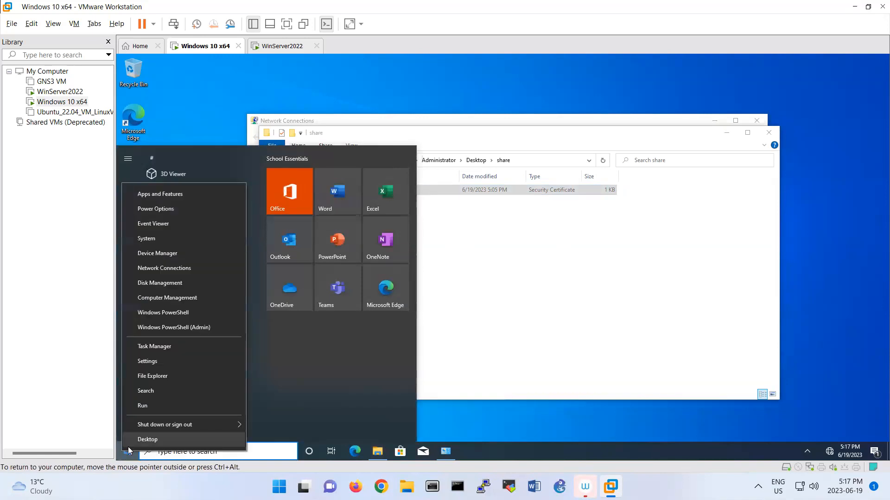
{"action": "left_click", "coordinate": [165, 274]}
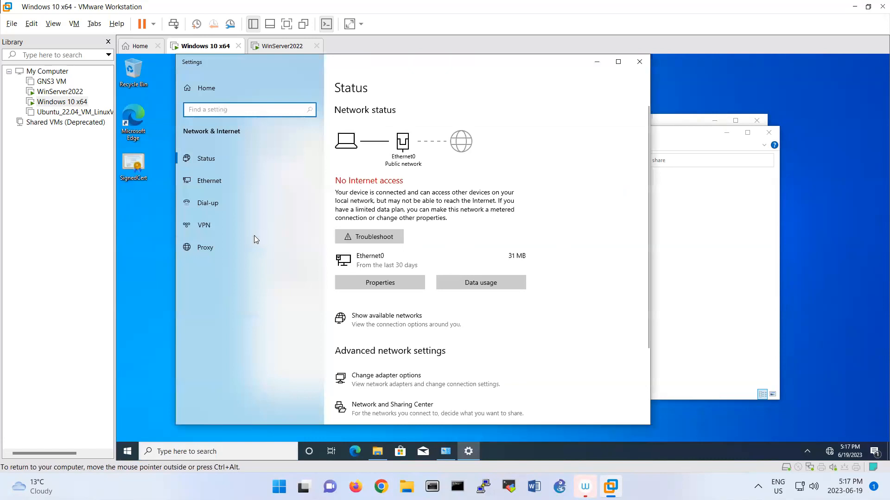
{"action": "left_click", "coordinate": [229, 225]}
{"action": "left_click", "coordinate": [364, 124]}
{"action": "left_click", "coordinate": [363, 123]}
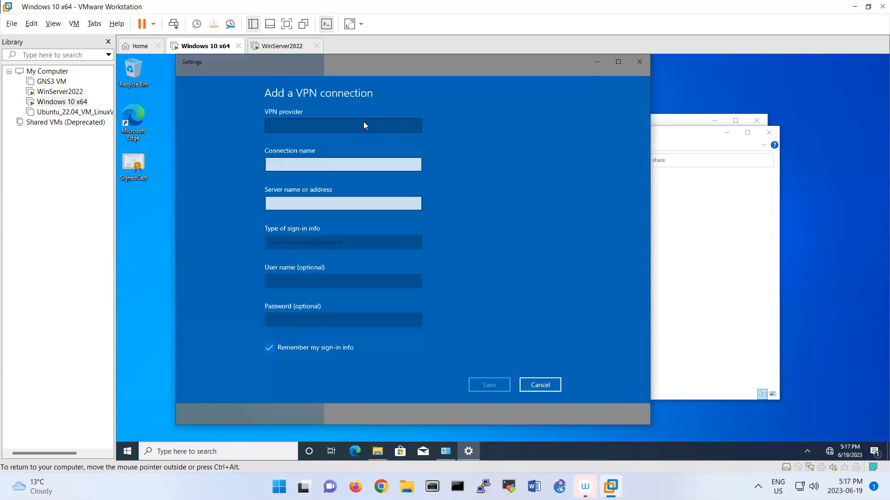
{"action": "left_click", "coordinate": [353, 126]}
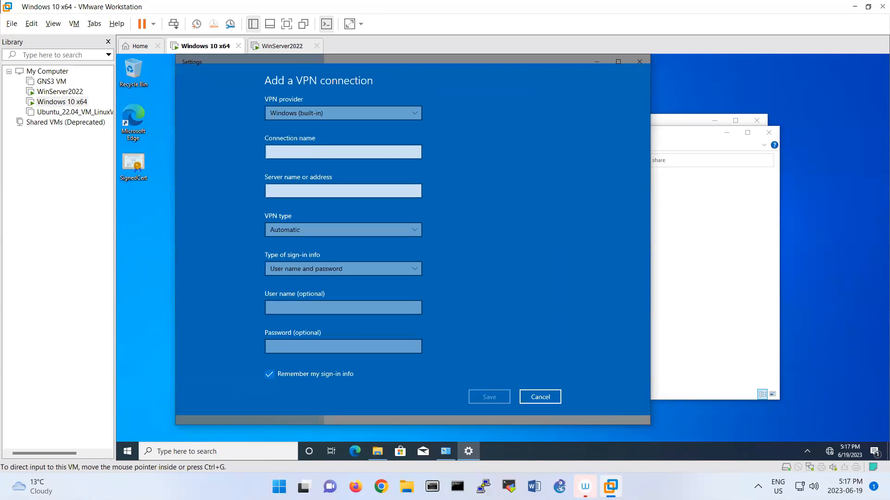
Name the connection 'VPN' with server 192.168.10.1 and SSTP as the VPN type
{"action": "left_click", "coordinate": [315, 153]}
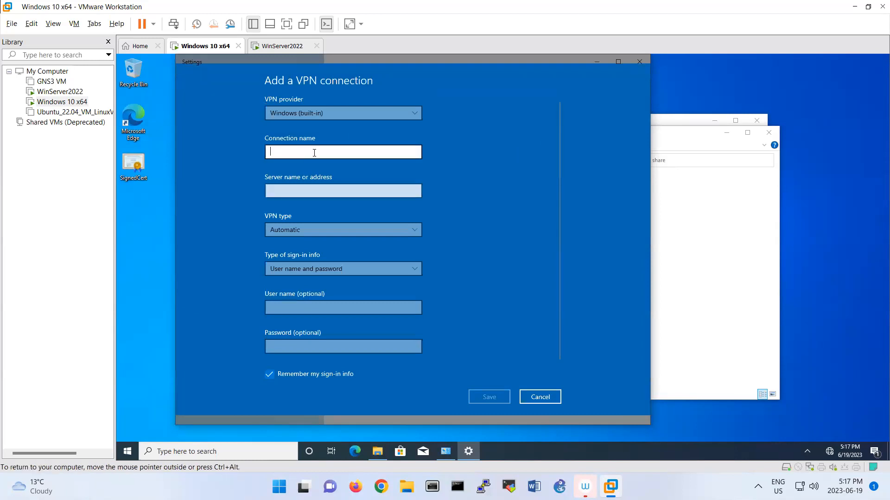
{"action": "type", "text": "VPN"}
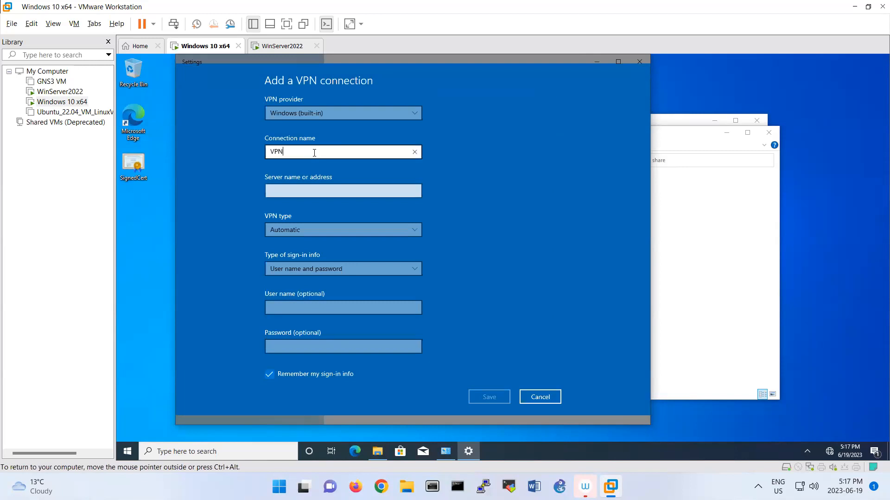
{"action": "left_click", "coordinate": [313, 189]}
{"action": "type", "text": "192.168.10.1"}
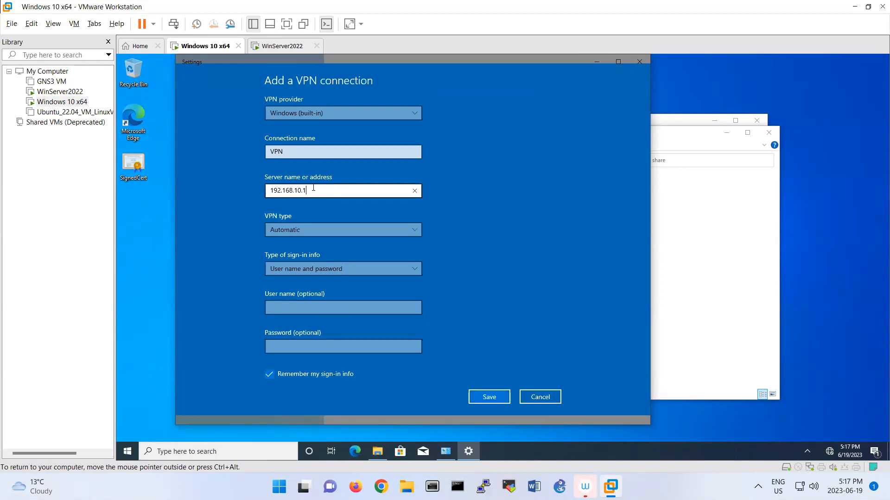
{"action": "left_click", "coordinate": [331, 228]}
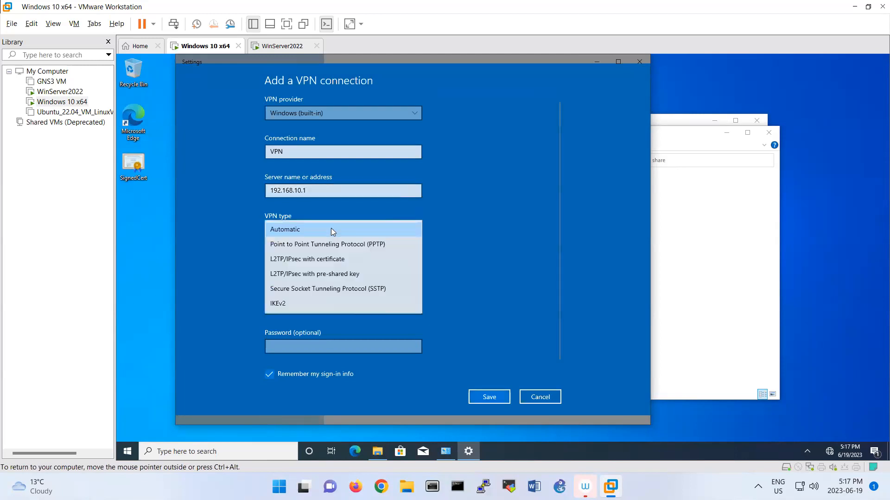
{"action": "left_click", "coordinate": [330, 288]}
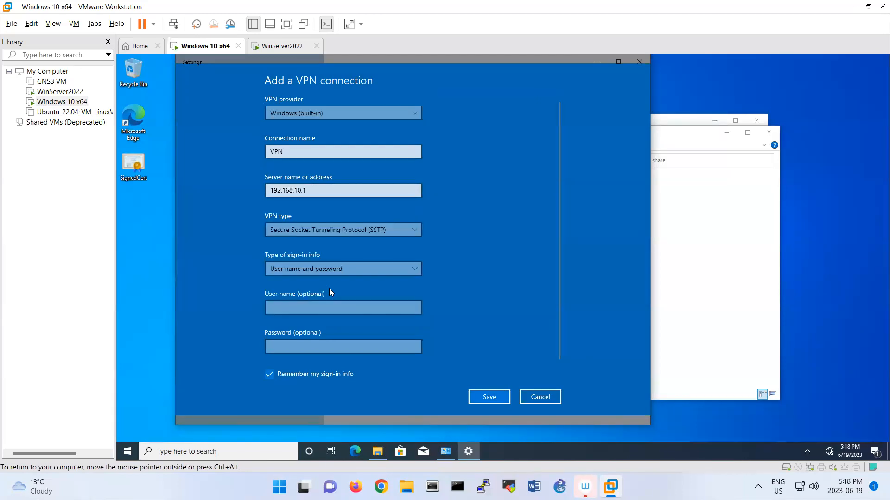
Enter user name 'administrator' and its password, then save the VPN connection
{"action": "left_click", "coordinate": [331, 305]}
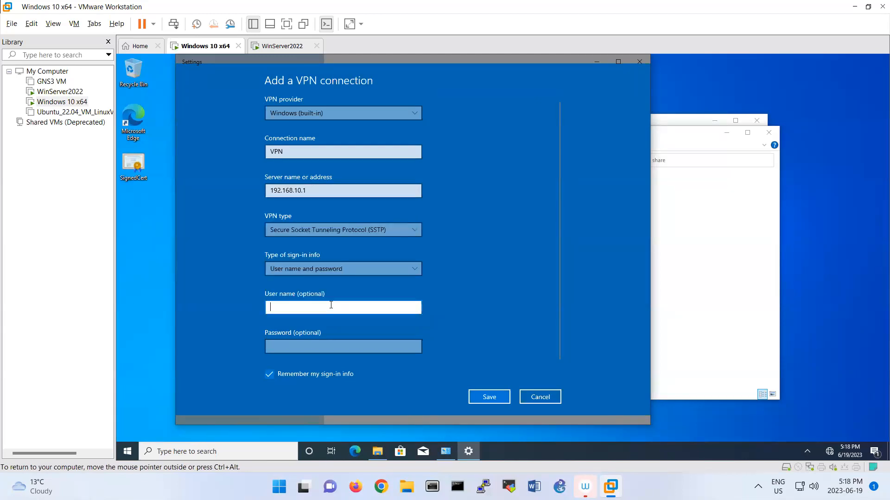
{"action": "type", "text": "administr"}
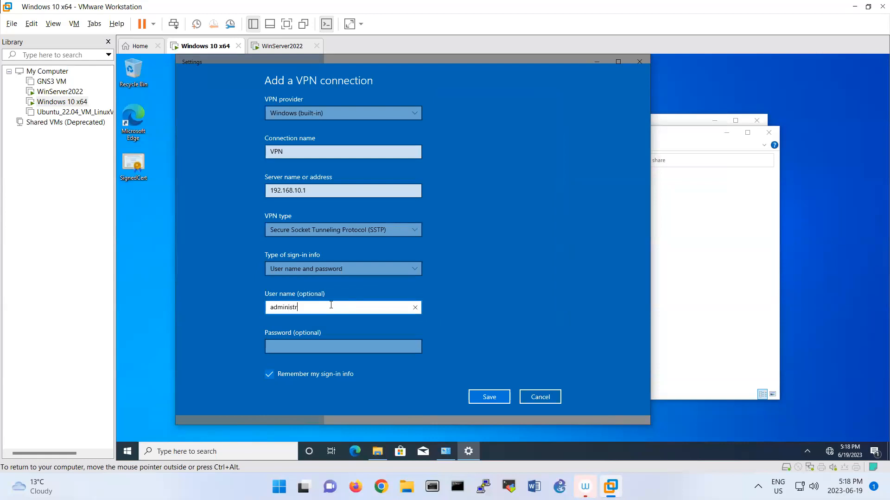
{"action": "type", "text": "ator"}
{"action": "key", "text": "Tab"}
{"action": "type", "text": "•••••••"}
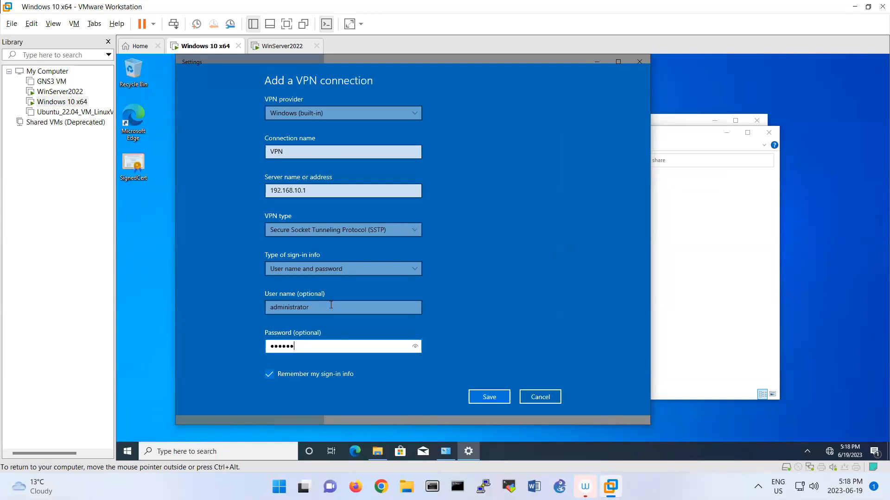
{"action": "type", "text": "•"}
{"action": "left_click", "coordinate": [485, 395]}
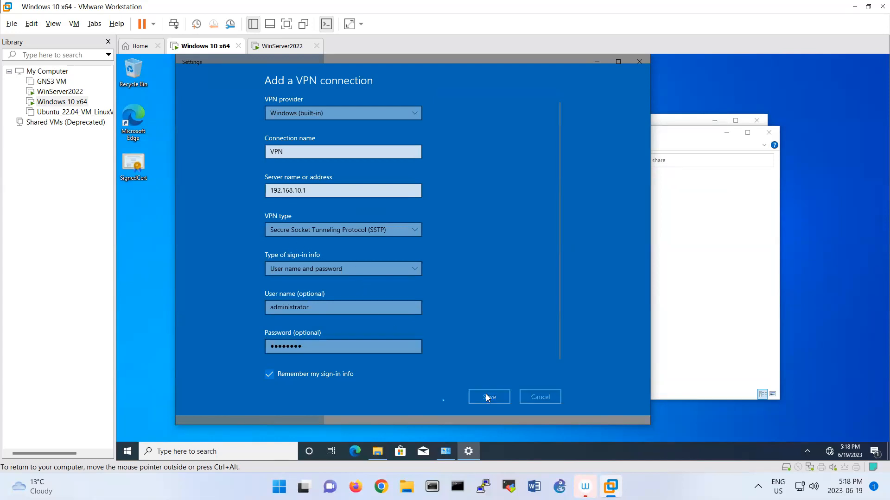
Try connecting the VPN, then check SignedCert's Issued to name after the CN mismatch error
{"action": "left_click", "coordinate": [407, 151]}
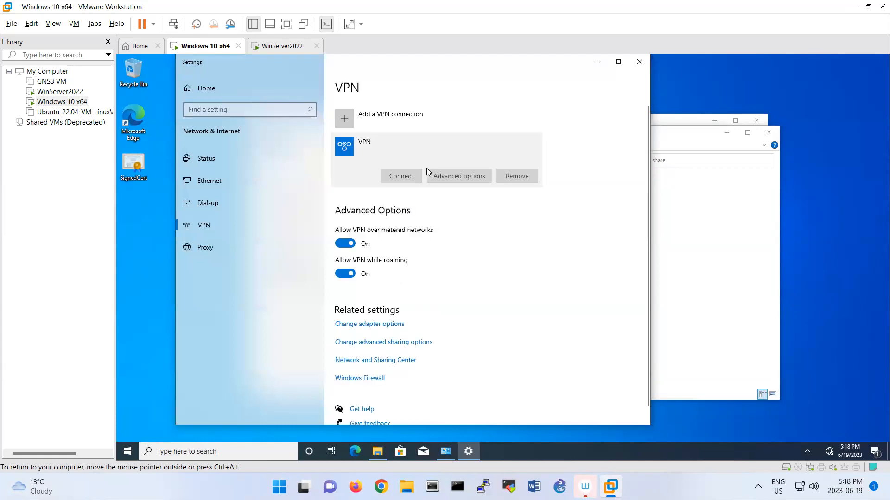
{"action": "left_click", "coordinate": [403, 174]}
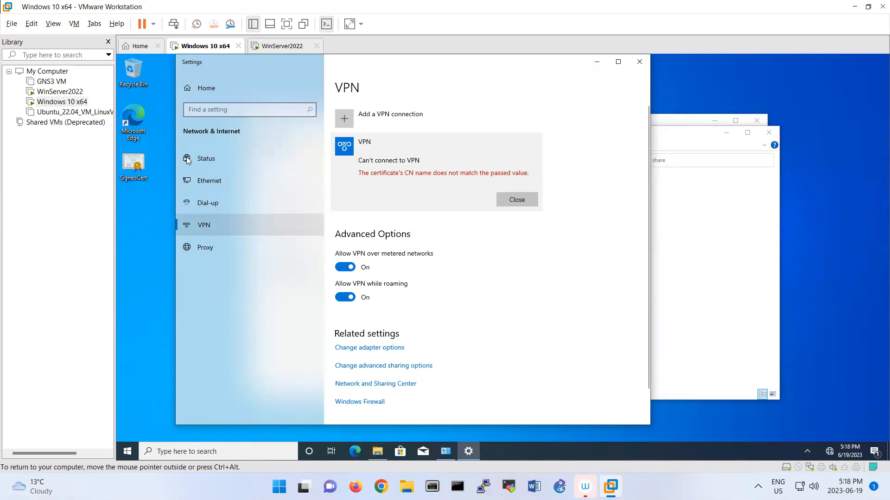
{"action": "double_click", "coordinate": [142, 166]}
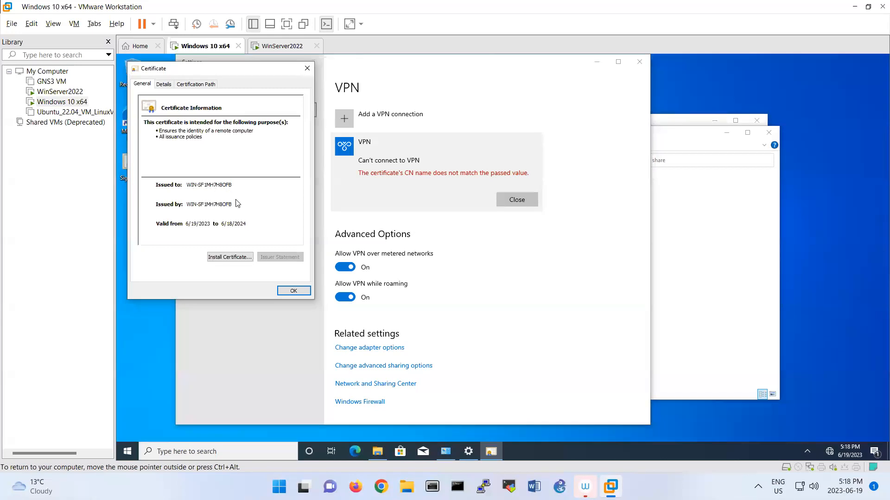
{"action": "left_click", "coordinate": [293, 291]}
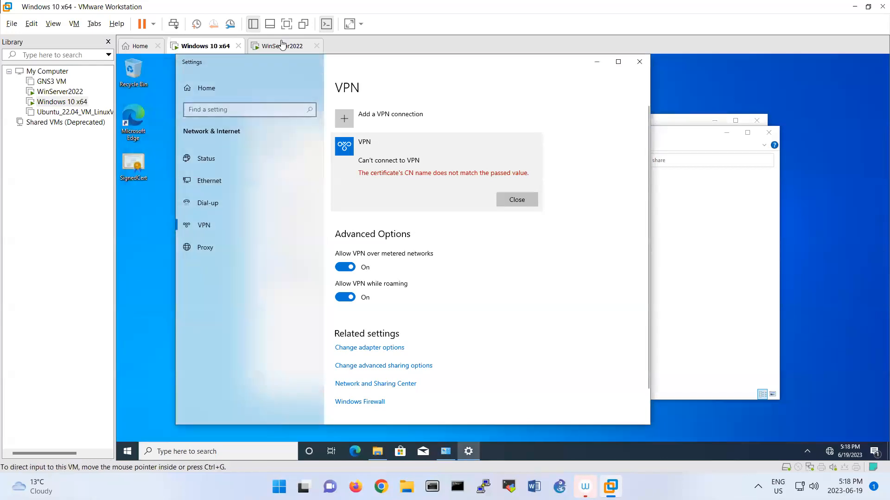
Read the WinServer2022 device name WIN-SF1MH7H8OFB from System, then return to Windows 10
{"action": "left_click", "coordinate": [282, 45]}
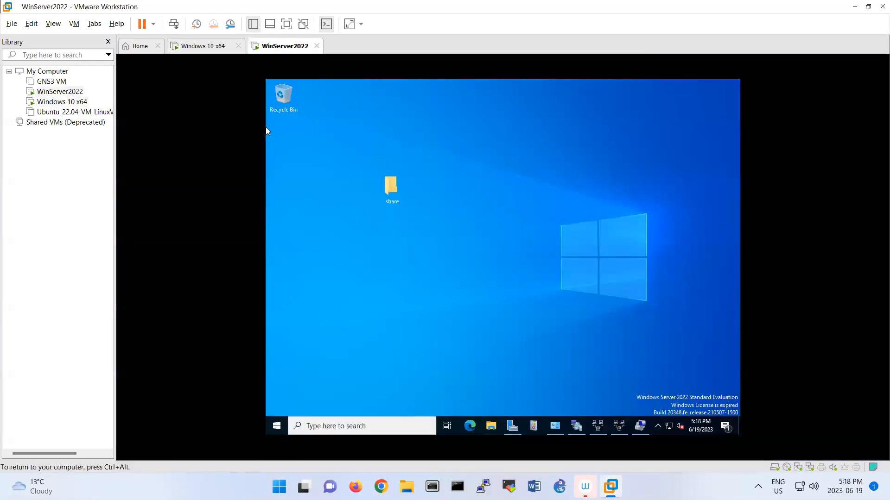
{"action": "right_click", "coordinate": [278, 427]}
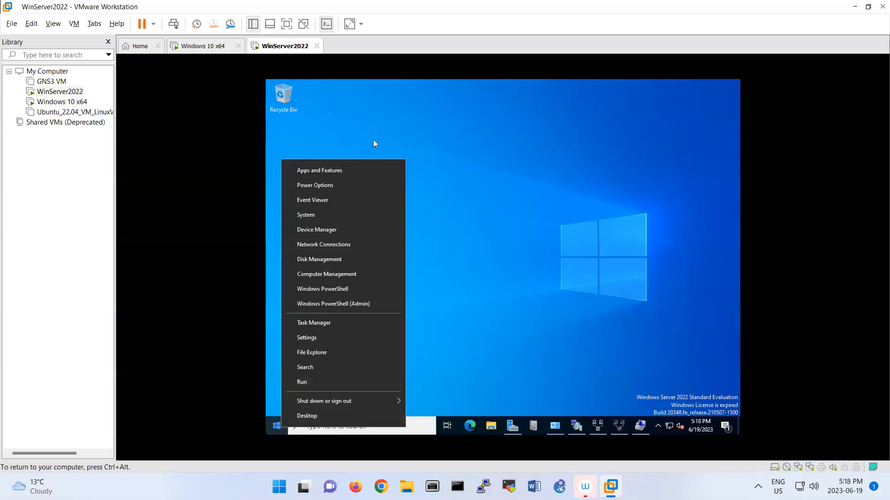
{"action": "left_click", "coordinate": [320, 215]}
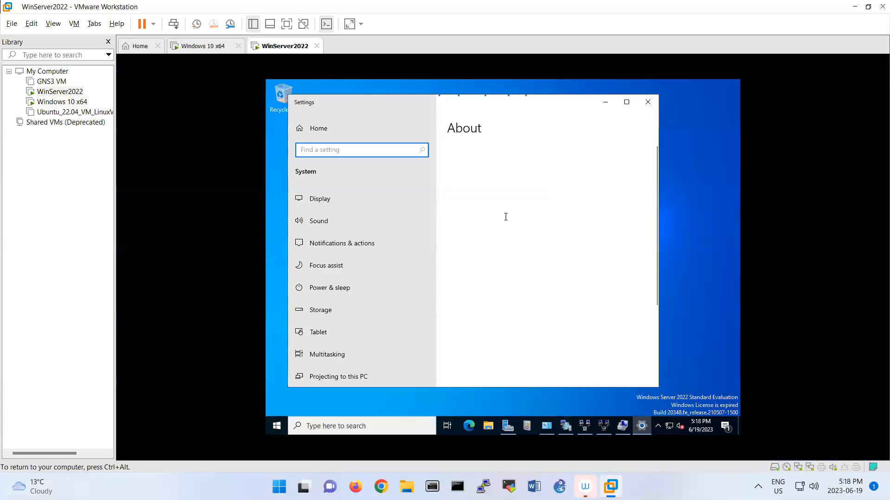
{"action": "double_click", "coordinate": [510, 214]}
{"action": "left_click", "coordinate": [510, 214]}
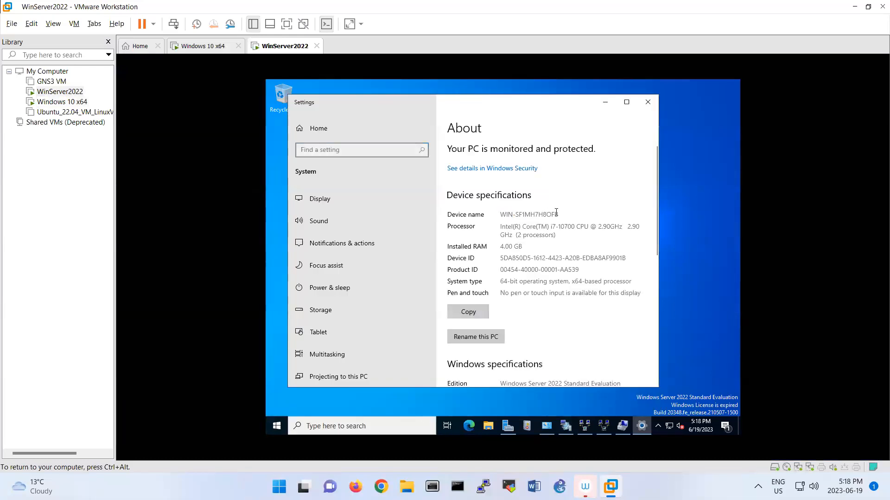
{"action": "left_click_drag", "start_coordinate": [558, 214], "coordinate": [500, 216]}
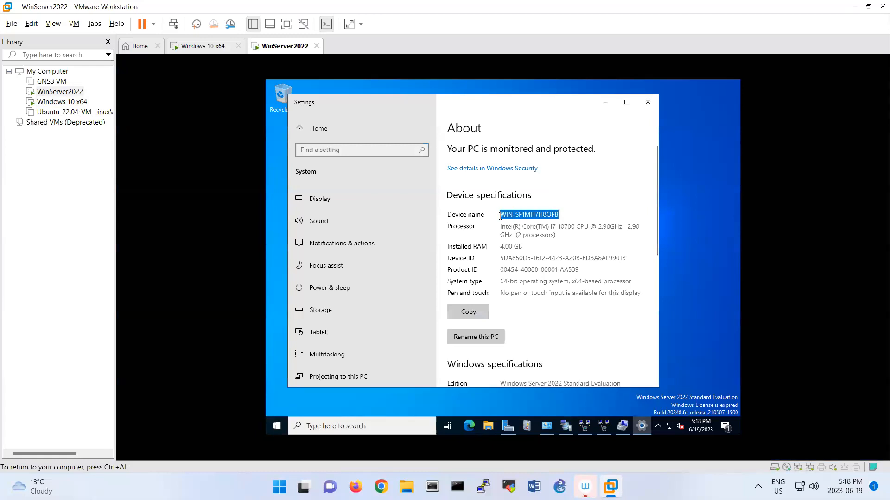
{"action": "left_click", "coordinate": [209, 52]}
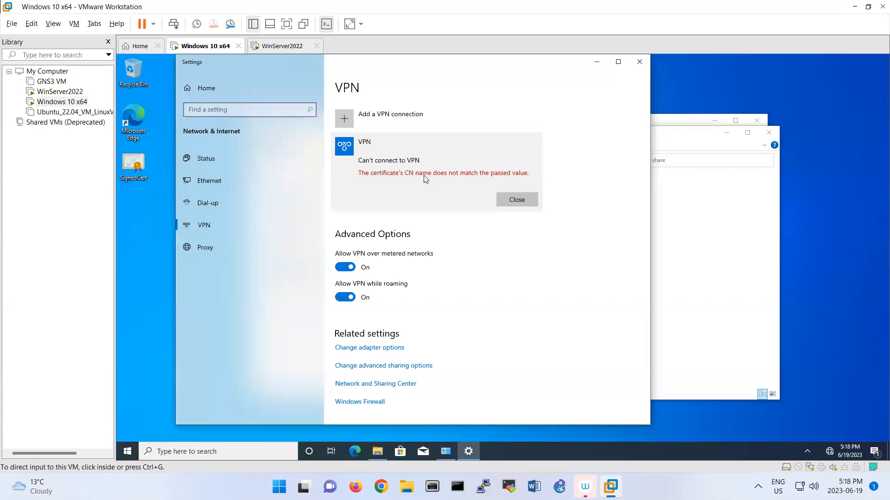
Dismiss the VPN error, open the connection's properties, and view SignedCert's issued name
{"action": "left_click", "coordinate": [503, 203]}
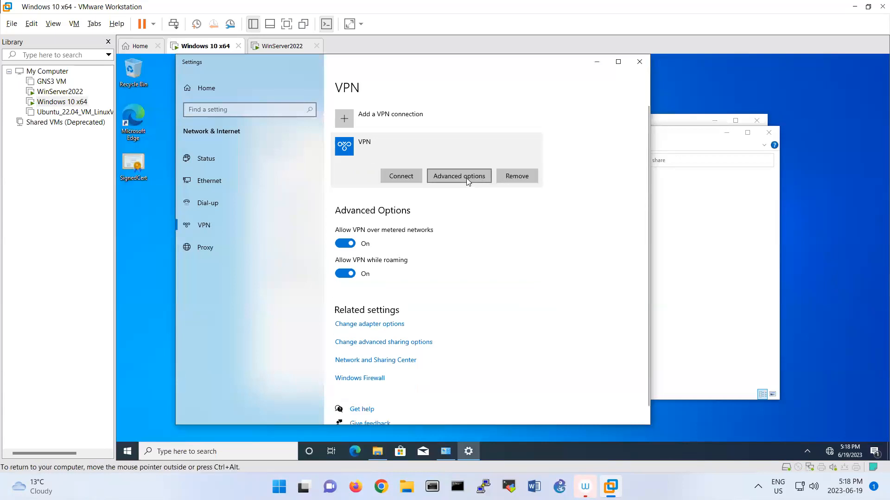
{"action": "left_click", "coordinate": [465, 178]}
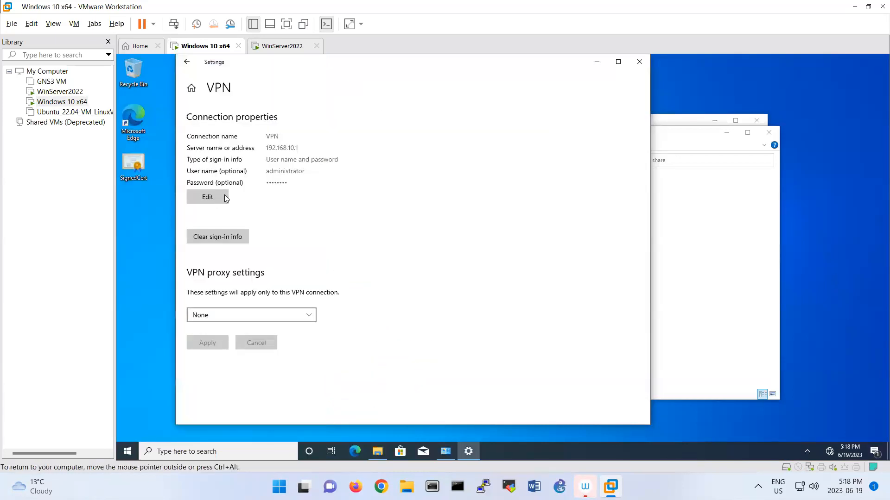
{"action": "key", "text": "Tab"}
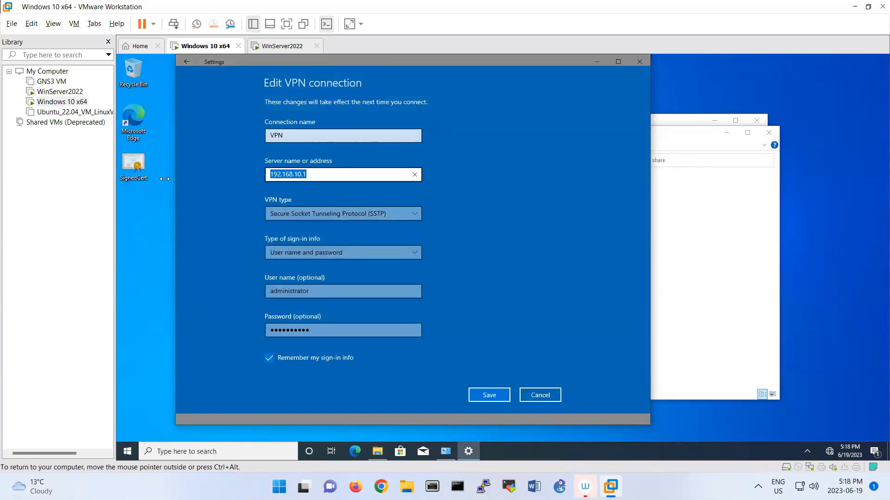
{"action": "double_click", "coordinate": [133, 163]}
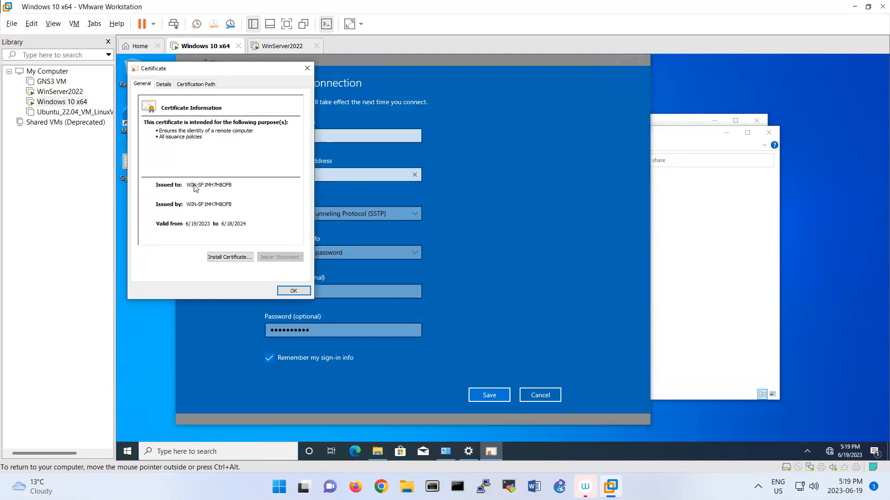
{"action": "key", "text": "Tab"}
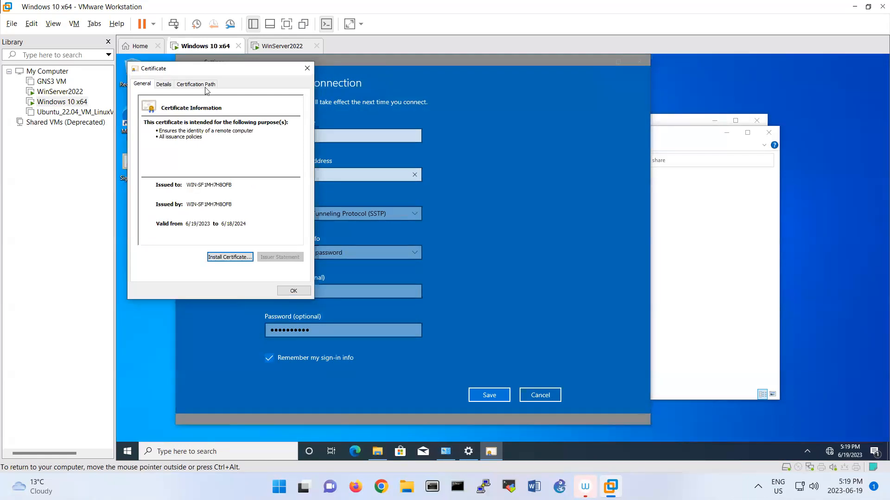
{"action": "left_click_drag", "start_coordinate": [219, 75], "coordinate": [715, 79]}
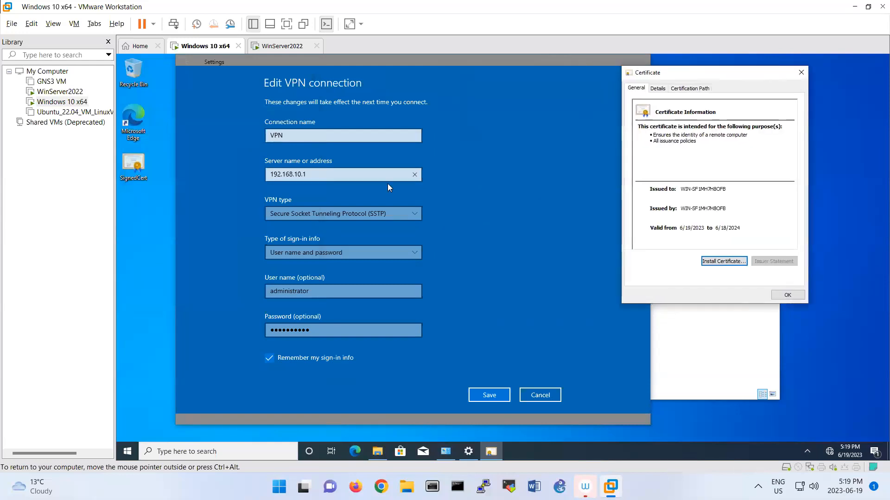
Replace server address 192.168.10.1 with WIN-SF1MH7H8OFB and save the connection
{"action": "left_click", "coordinate": [318, 177]}
{"action": "double_click", "coordinate": [318, 176]}
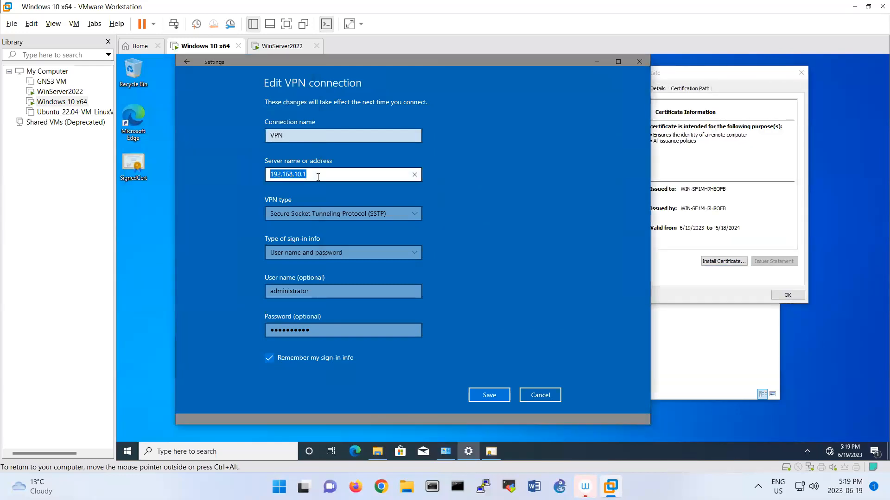
{"action": "type", "text": "WIN-SF1MH"}
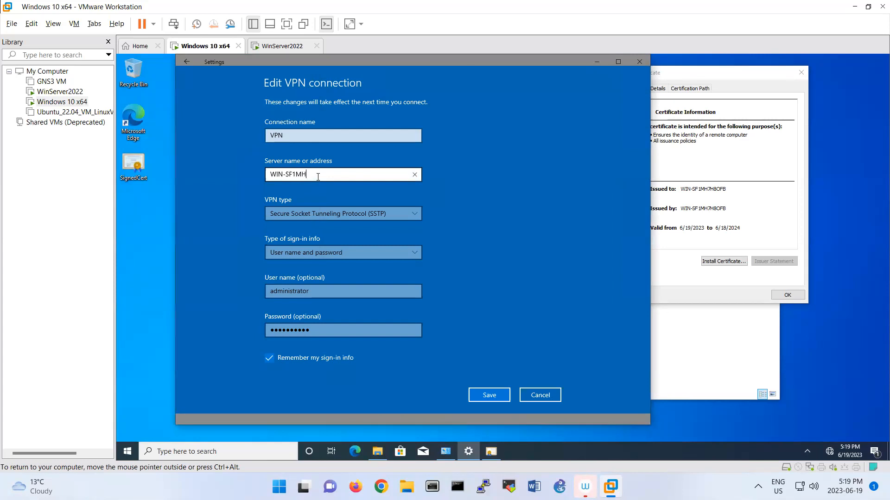
{"action": "type", "text": "7H8OFB"}
{"action": "left_click", "coordinate": [488, 391]}
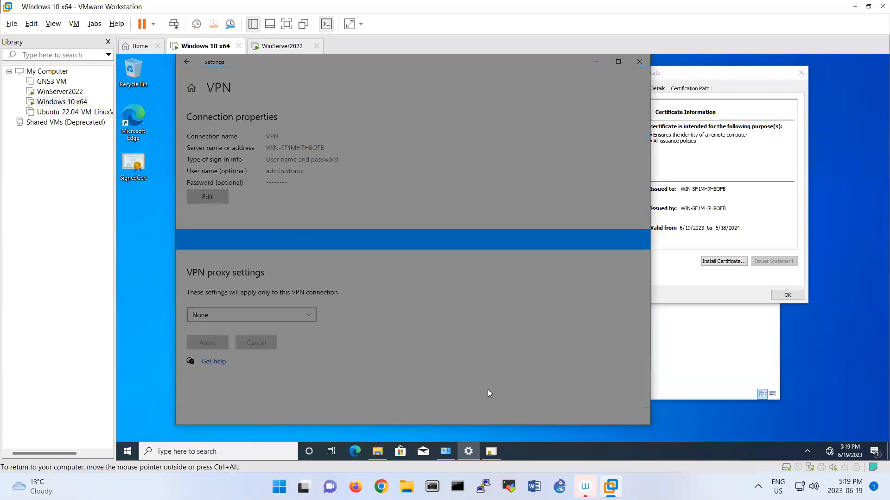
{"action": "left_click", "coordinate": [187, 62]}
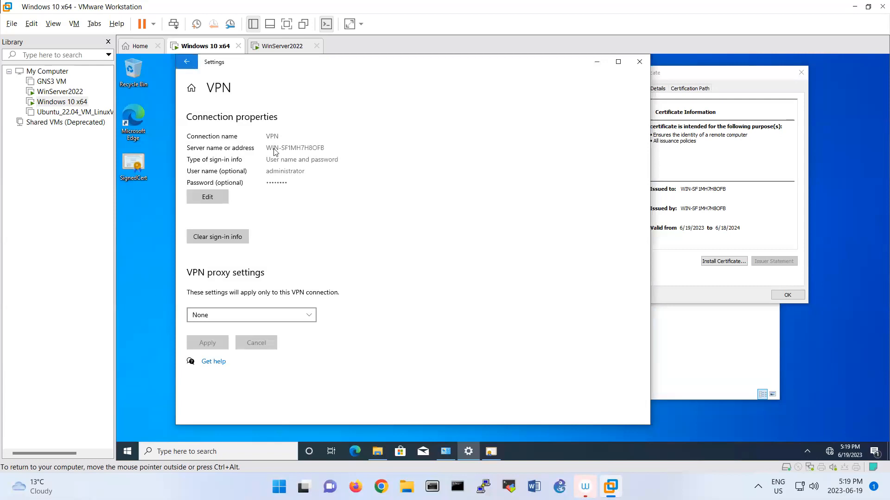
{"action": "left_click", "coordinate": [406, 155]}
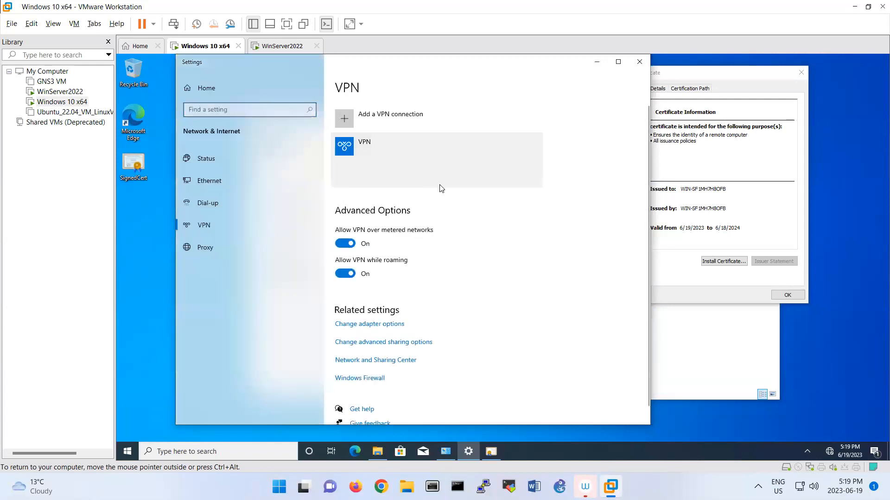
Connect the VPN and launch a command prompt via Run with cmd
{"action": "left_click", "coordinate": [402, 176]}
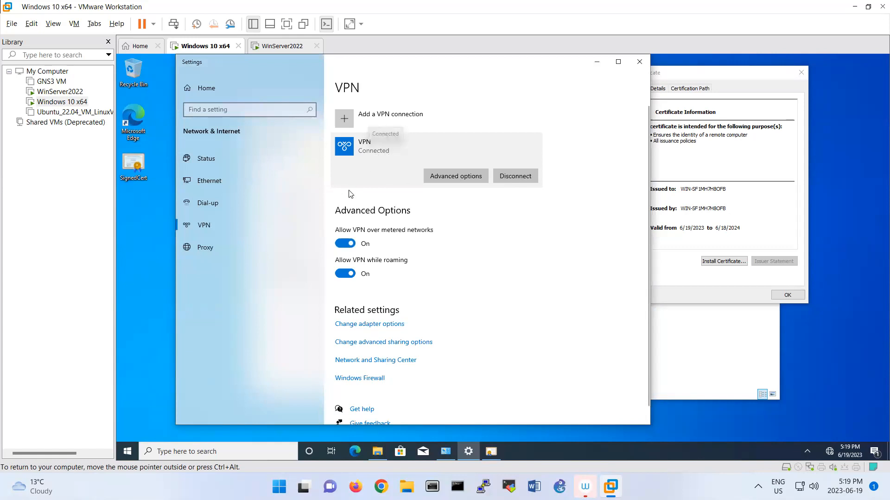
{"action": "right_click", "coordinate": [127, 451]}
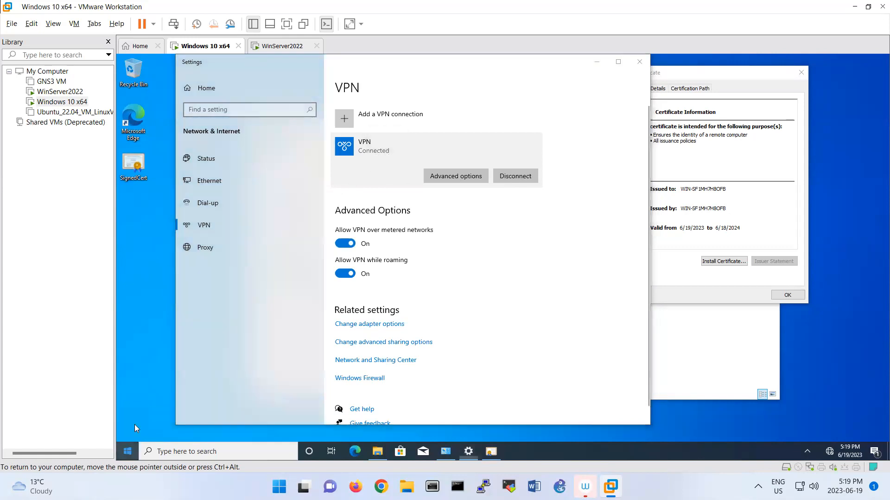
{"action": "left_click", "coordinate": [148, 404]}
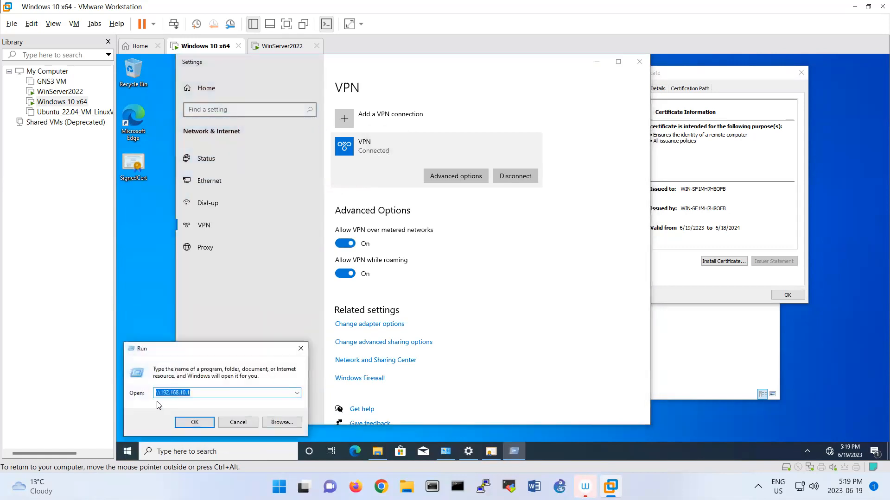
{"action": "type", "text": "cmd"}
{"action": "key", "text": "Return"}
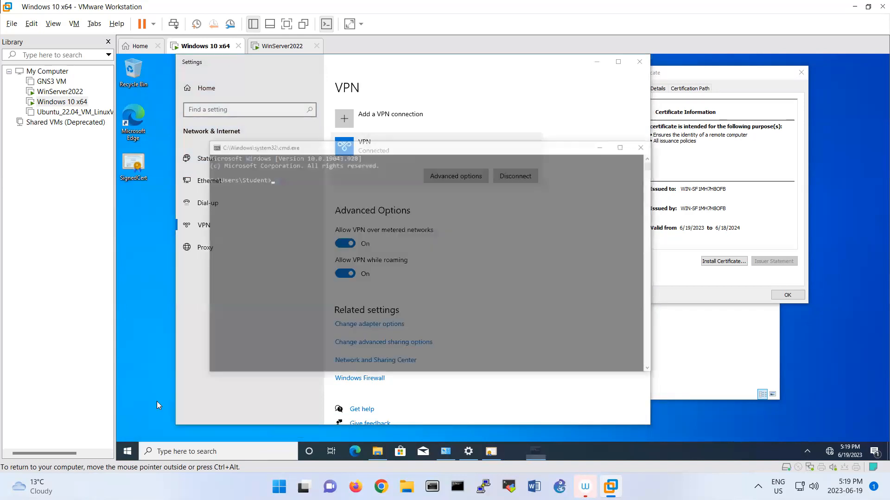
Run ipconfig and highlight the PPP adapter VPN IPv4 address 10.10.10.2 and subnet mask
{"action": "key", "text": "Return"}
{"action": "key", "text": "Return"}
{"action": "key", "text": "Return"}
{"action": "key", "text": "Return"}
{"action": "key", "text": "Return"}
{"action": "key", "text": "Return"}
{"action": "key", "text": "Return"}
{"action": "key", "text": "Return"}
{"action": "key", "text": "Return"}
{"action": "key", "text": "Return"}
{"action": "key", "text": "Return"}
{"action": "key", "text": "Return"}
{"action": "key", "text": "Return"}
{"action": "type", "text": "ipcconfig"}
{"action": "key", "text": "BackSpace"}
{"action": "key", "text": "BackSpace"}
{"action": "key", "text": "BackSpace"}
{"action": "key", "text": "BackSpace"}
{"action": "key", "text": "BackSpace"}
{"action": "key", "text": "BackSpace"}
{"action": "key", "text": "BackSpace"}
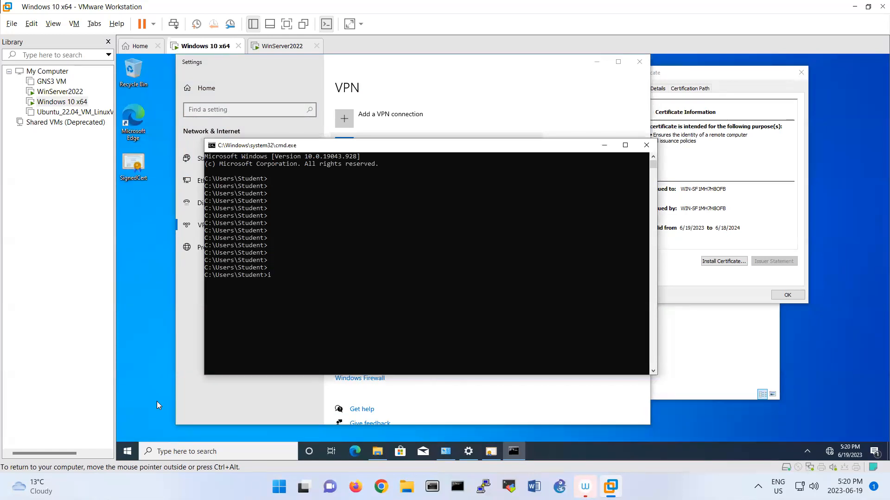
{"action": "type", "text": "ipconfig"}
{"action": "key", "text": "Return"}
{"action": "left_click_drag", "start_coordinate": [394, 341], "coordinate": [212, 339]}
{"action": "left_click_drag", "start_coordinate": [394, 349], "coordinate": [274, 346]}
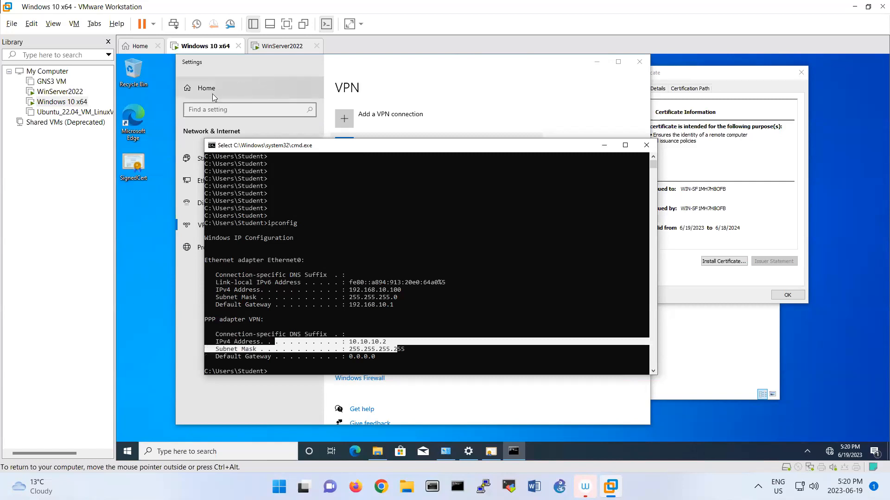
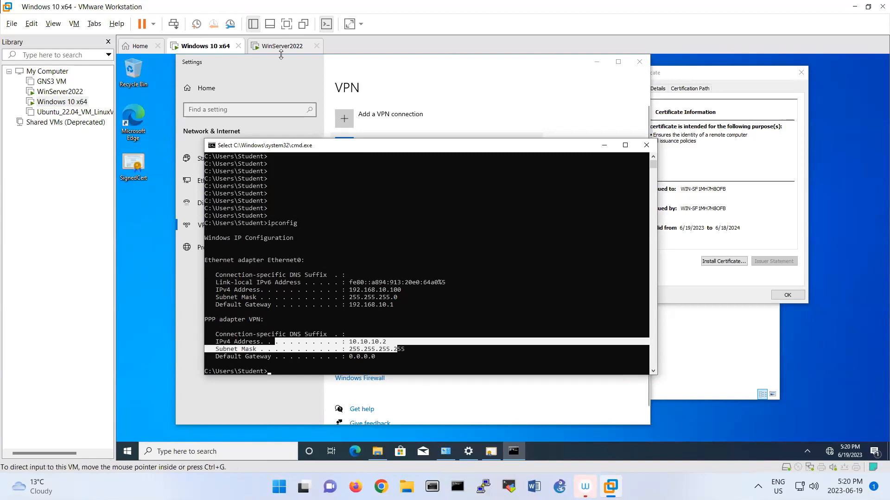
Switch from the Windows 10 client to the WinServer2022 virtual machine
{"action": "left_click", "coordinate": [363, 164]}
{"action": "left_click", "coordinate": [282, 45]}
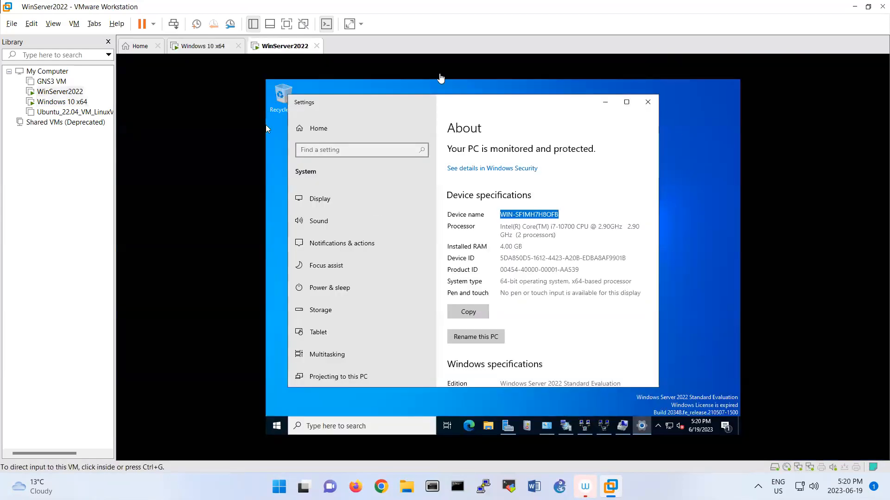
Close About, open Routing and Remote Access, and list the server's Remote Access Clients
{"action": "left_click", "coordinate": [647, 102]}
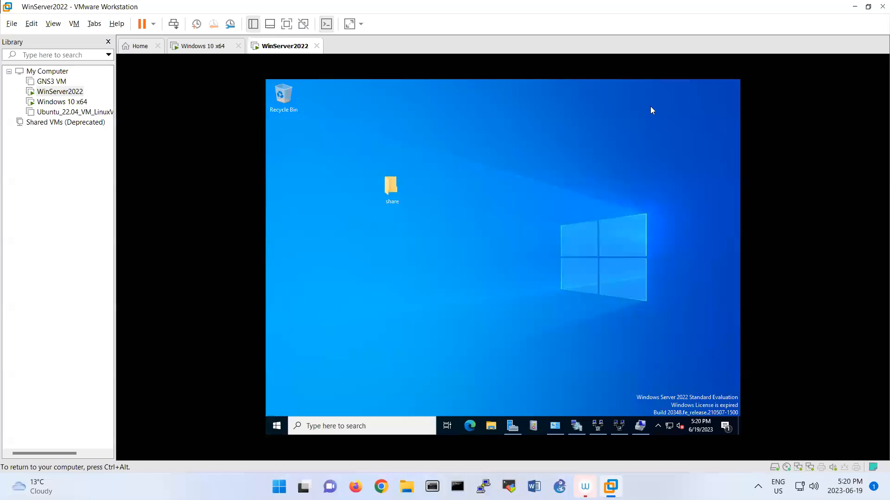
{"action": "left_click", "coordinate": [600, 430]}
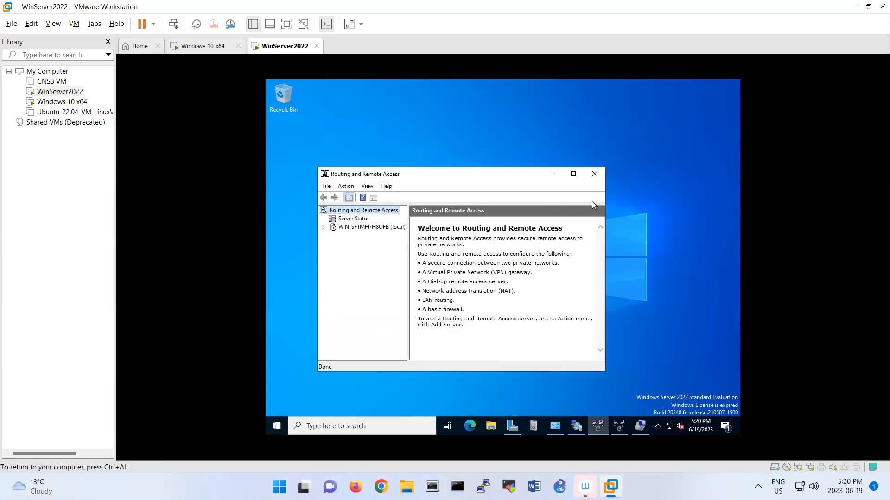
{"action": "left_click", "coordinate": [594, 174]}
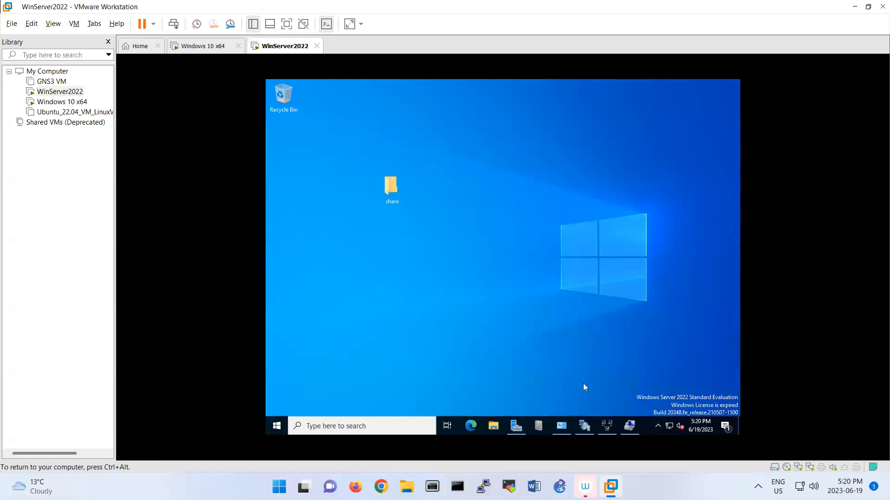
{"action": "left_click", "coordinate": [602, 419]}
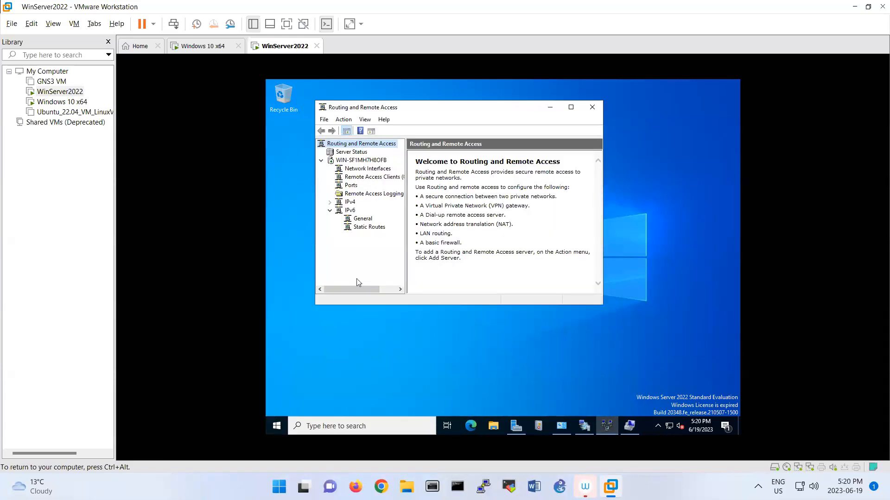
{"action": "left_click", "coordinate": [333, 163]}
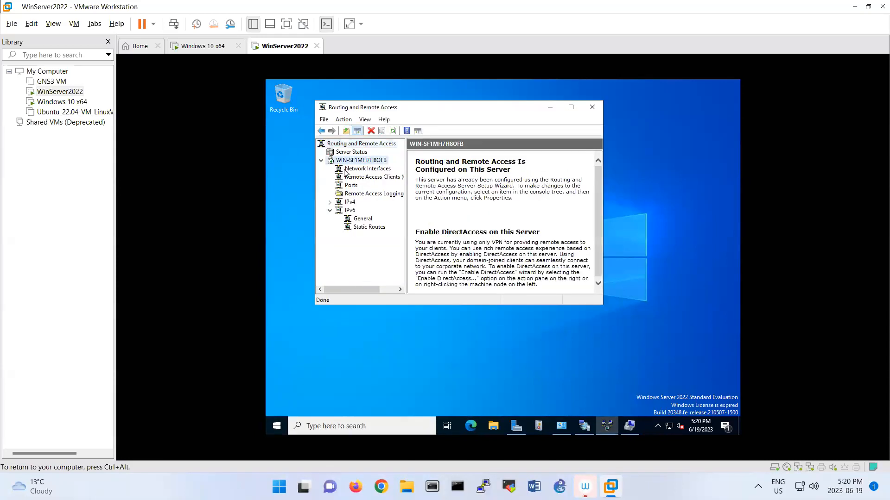
{"action": "left_click", "coordinate": [344, 169]}
{"action": "left_click", "coordinate": [343, 180]}
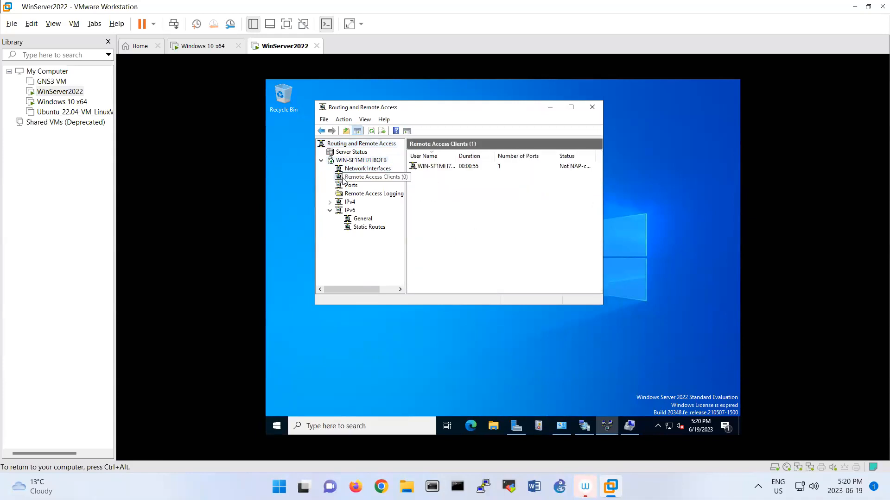
Widen the User Name column and enlarge the console to show the connected client fully
{"action": "left_click", "coordinate": [471, 167]}
{"action": "left_click_drag", "start_coordinate": [455, 156], "coordinate": [495, 156]}
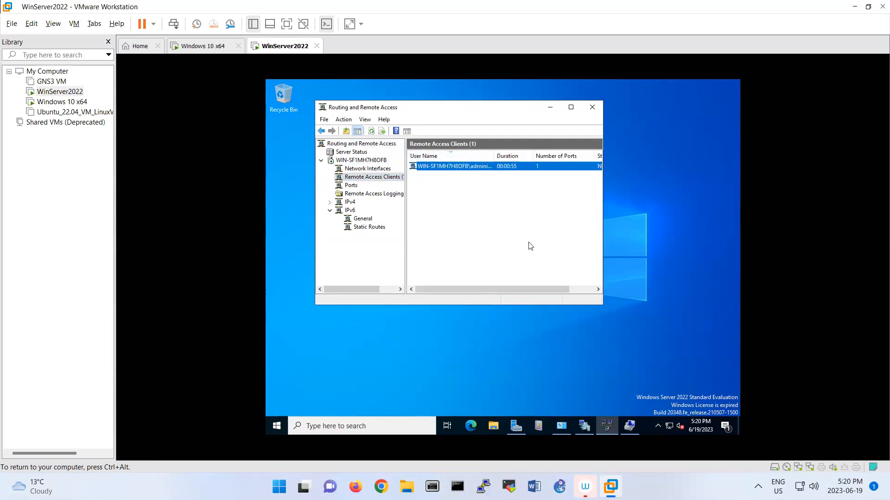
{"action": "left_click_drag", "start_coordinate": [601, 305], "coordinate": [698, 343]}
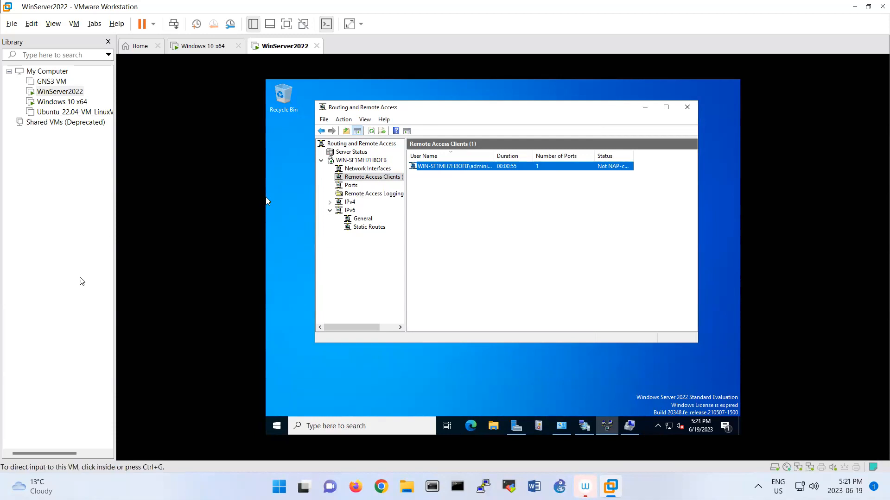
{"action": "left_click", "coordinate": [185, 50]}
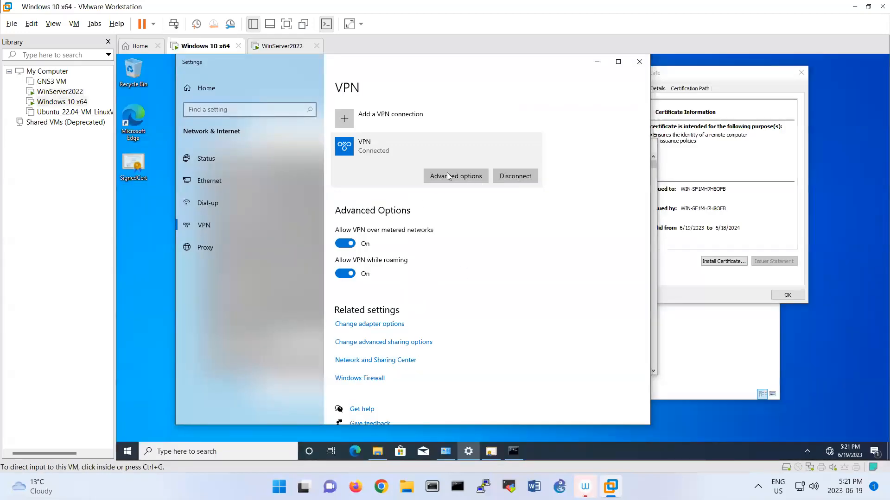
On the Windows 10 VM, open the VPN connection's status from Network Connections
{"action": "left_click", "coordinate": [704, 343]}
{"action": "left_click", "coordinate": [545, 304]}
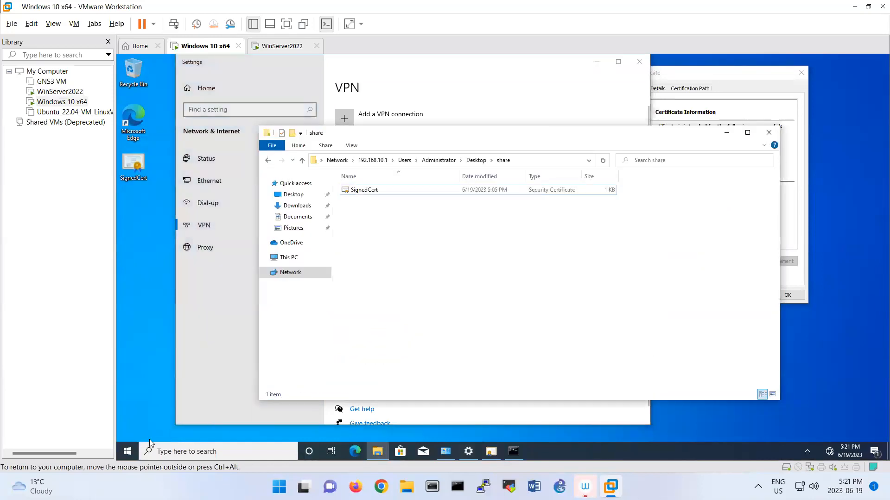
{"action": "left_click", "coordinate": [445, 453]}
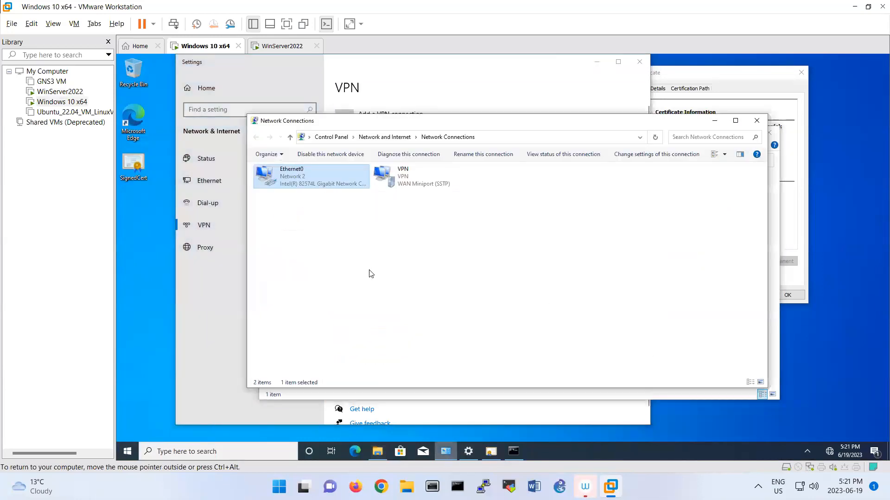
{"action": "double_click", "coordinate": [401, 181]}
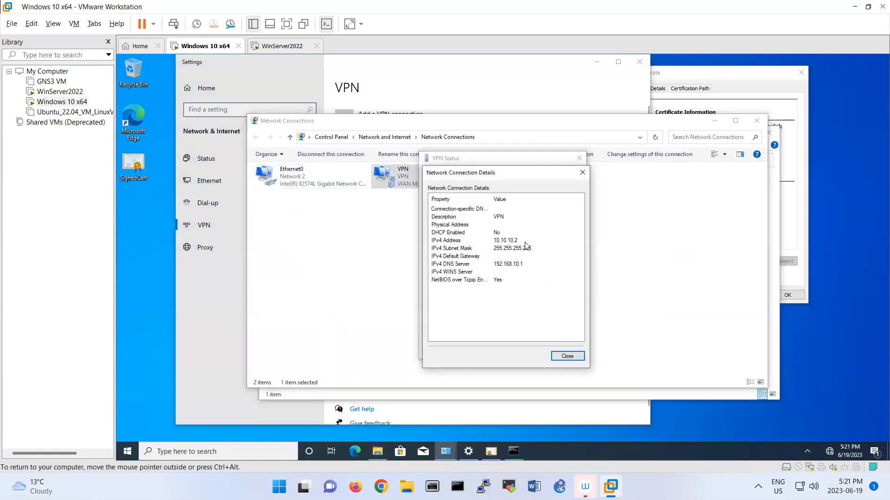
Confirm the VPN's IPv4 address 10.10.10.2 in Details, then return to WinServer2022
{"action": "left_click", "coordinate": [506, 241]}
{"action": "left_click", "coordinate": [477, 264]}
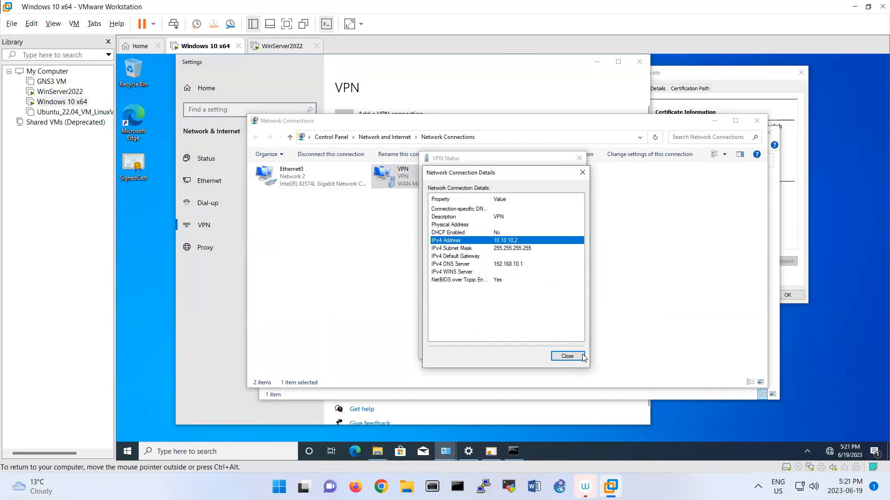
{"action": "left_click", "coordinate": [568, 356]}
{"action": "left_click", "coordinate": [566, 351]}
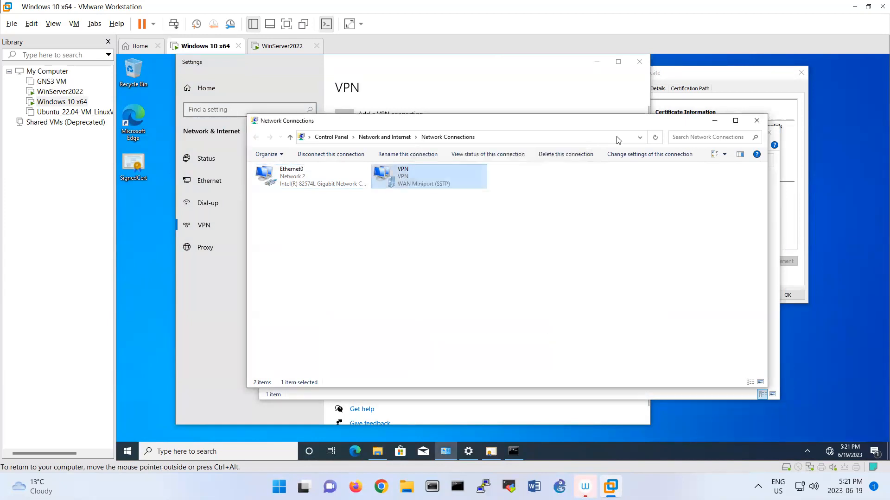
{"action": "left_click", "coordinate": [278, 46]}
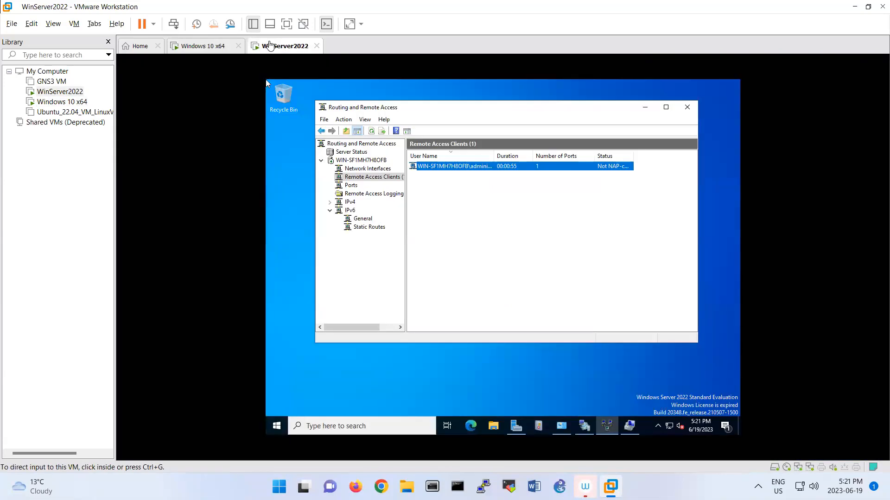